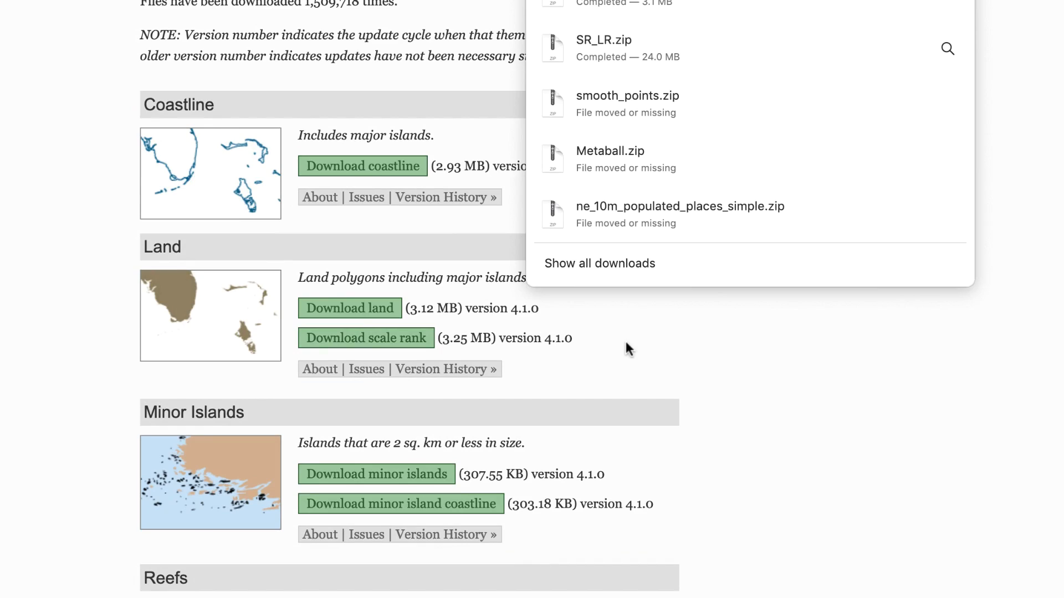
- Download the ocean polygon dataset from the Natural Earth 1:10m physical vectors
{"action": "left_click", "coordinate": [627, 349]}
{"action": "scroll", "coordinate": [627, 350], "scroll_direction": "down", "scroll_amount": 9}
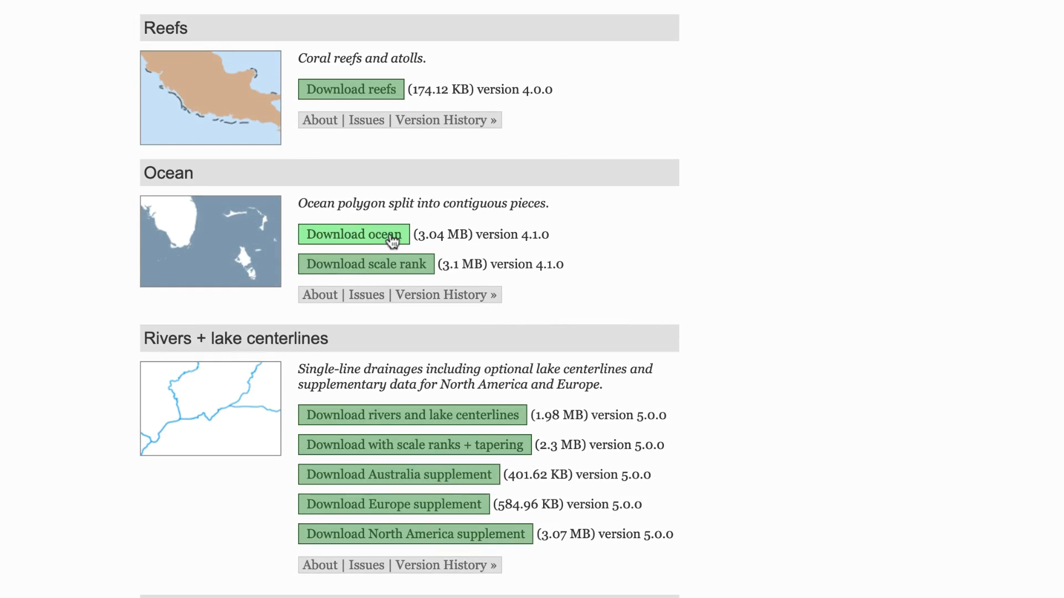
{"action": "left_click", "coordinate": [393, 240]}
{"action": "left_click", "coordinate": [715, 332]}
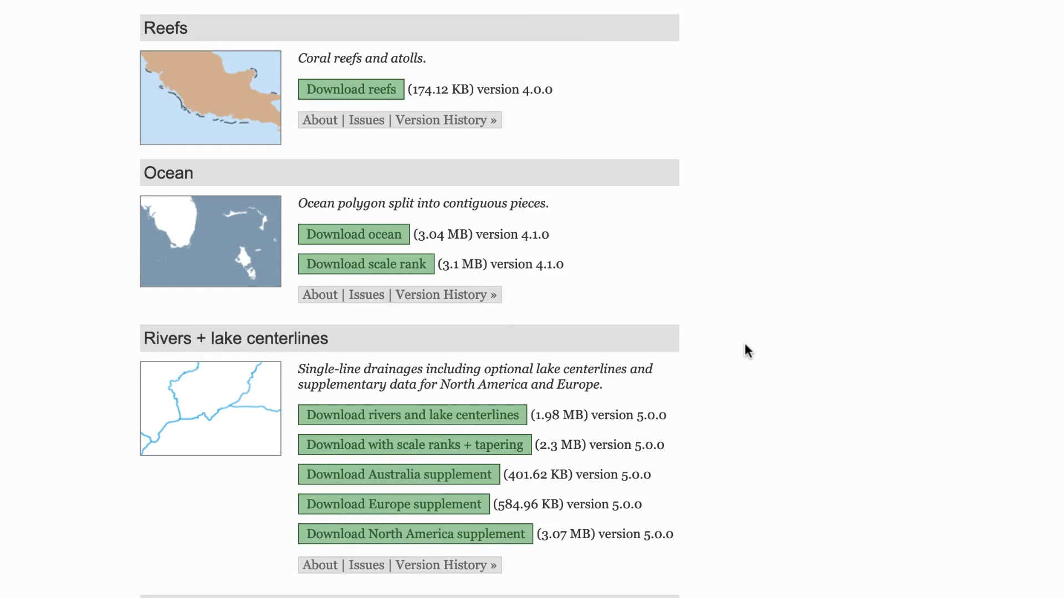
- Download the rivers and lake centerlines with scale ranks + tapering, and the main lakes dataset
{"action": "scroll", "coordinate": [737, 341], "scroll_direction": "down", "scroll_amount": 3}
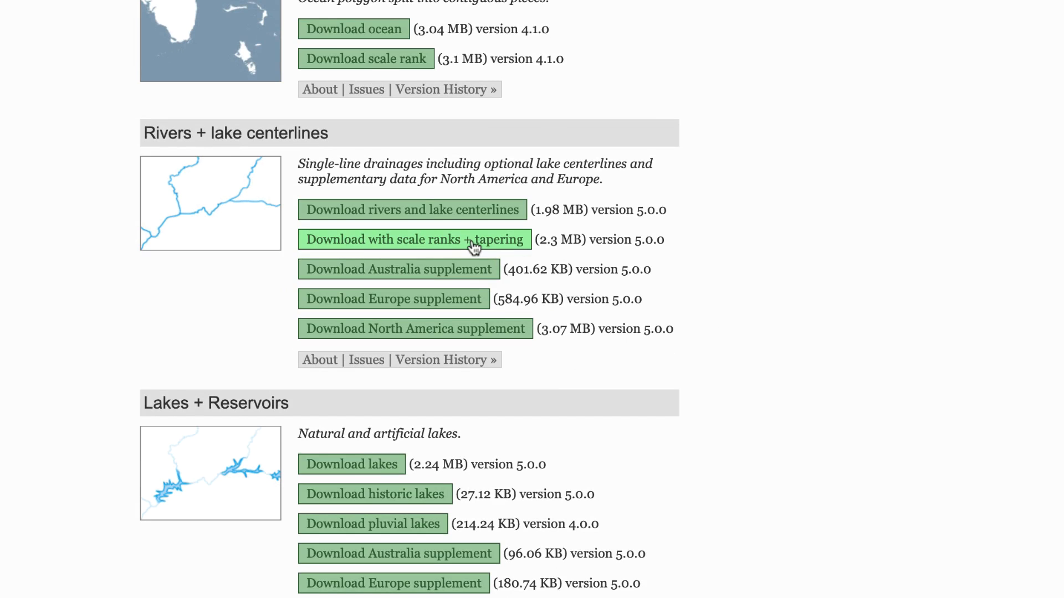
{"action": "left_click", "coordinate": [474, 247]}
{"action": "left_click", "coordinate": [723, 354]}
{"action": "scroll", "coordinate": [723, 354], "scroll_direction": "down", "scroll_amount": 5}
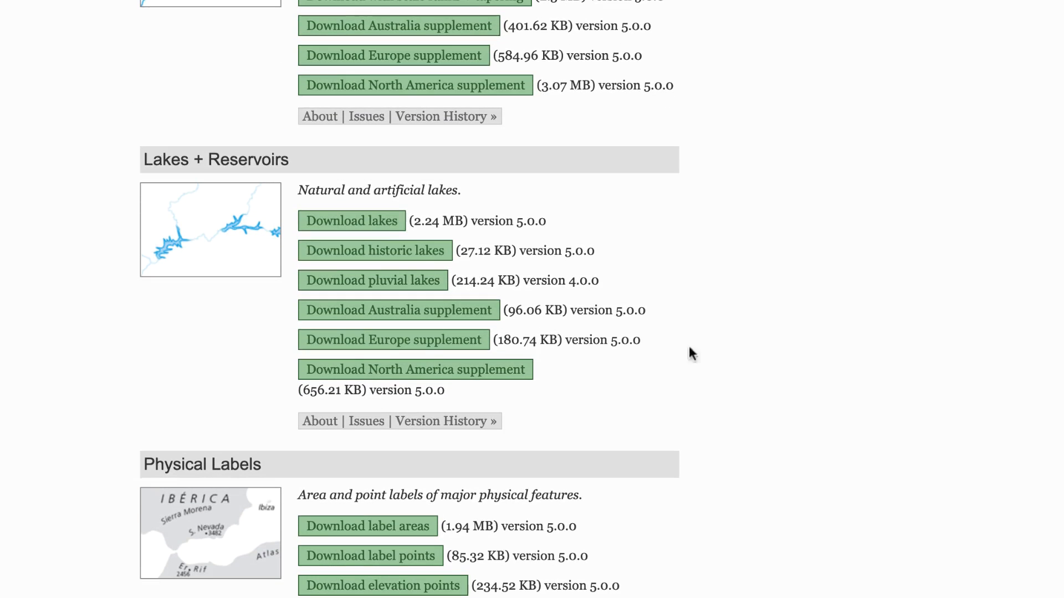
{"action": "left_click", "coordinate": [381, 228]}
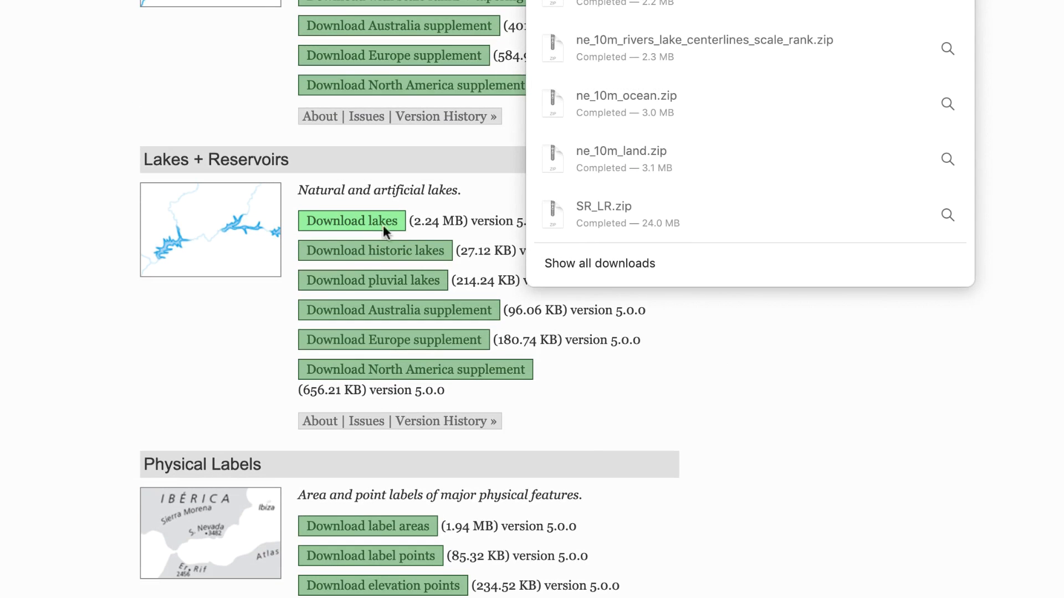
{"action": "left_click", "coordinate": [789, 386]}
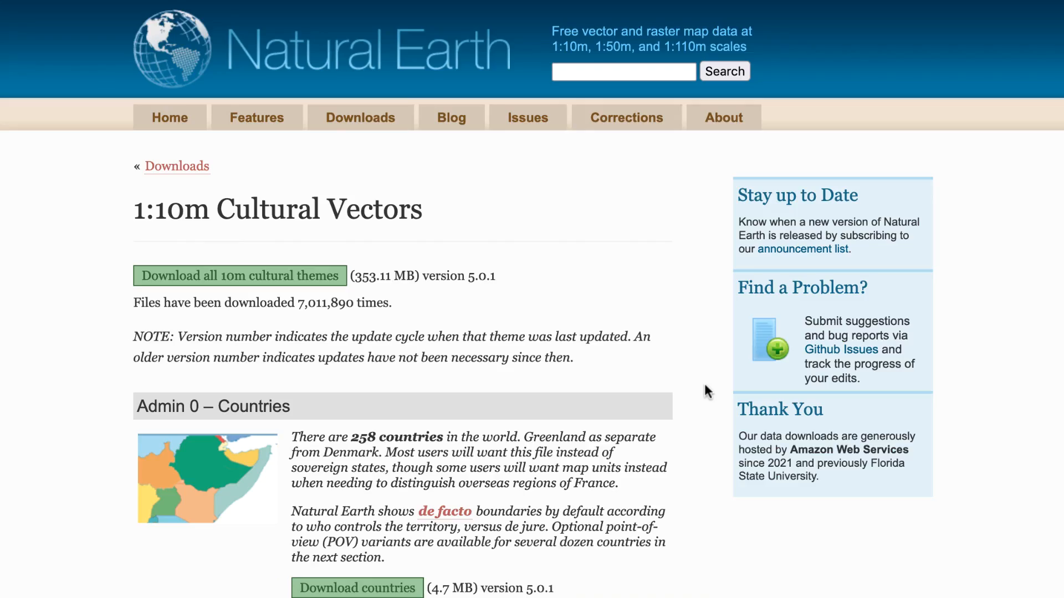
- Download the Admin 0 – Countries dataset from the 1:10m Cultural Vectors page
{"action": "scroll", "coordinate": [705, 388], "scroll_direction": "down", "scroll_amount": 6}
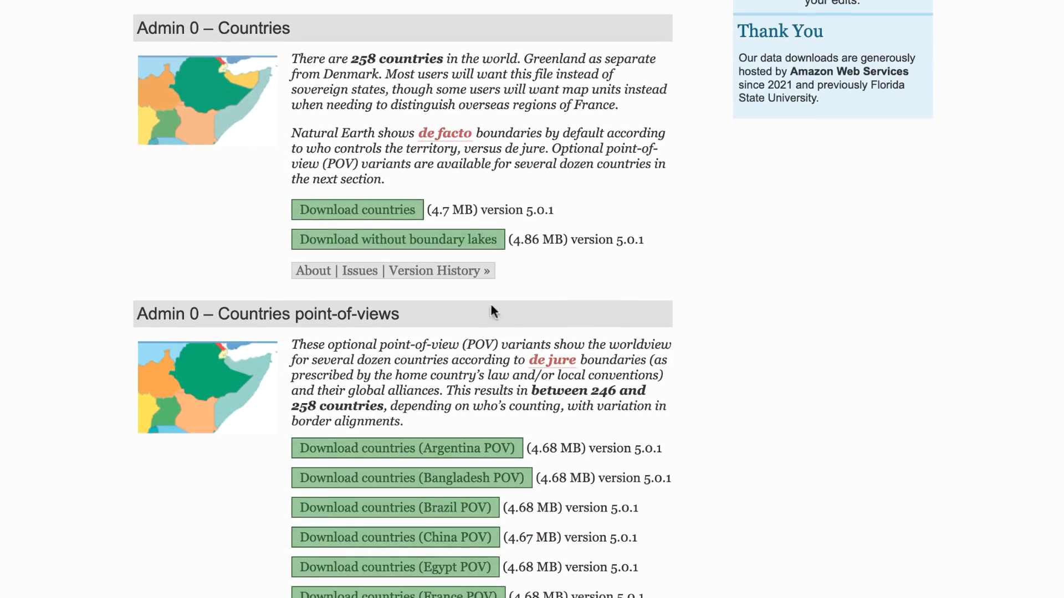
{"action": "left_click", "coordinate": [388, 209]}
{"action": "left_click", "coordinate": [784, 391]}
- Download the states and provinces dataset from the Admin 1 – States, Provinces section
{"action": "scroll", "coordinate": [786, 394], "scroll_direction": "down", "scroll_amount": 4}
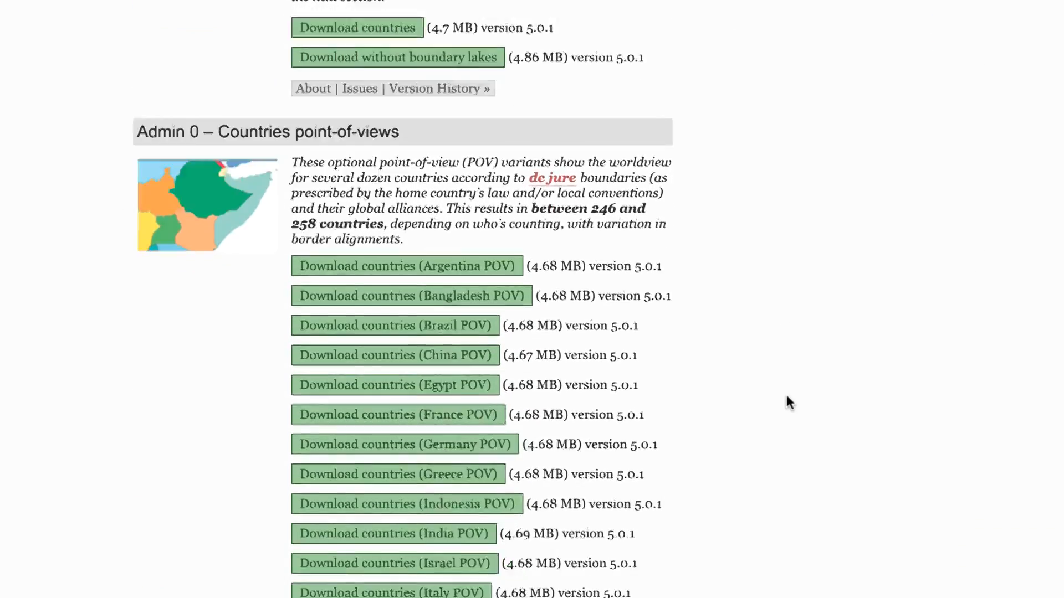
{"action": "scroll", "coordinate": [787, 396], "scroll_direction": "down", "scroll_amount": 20}
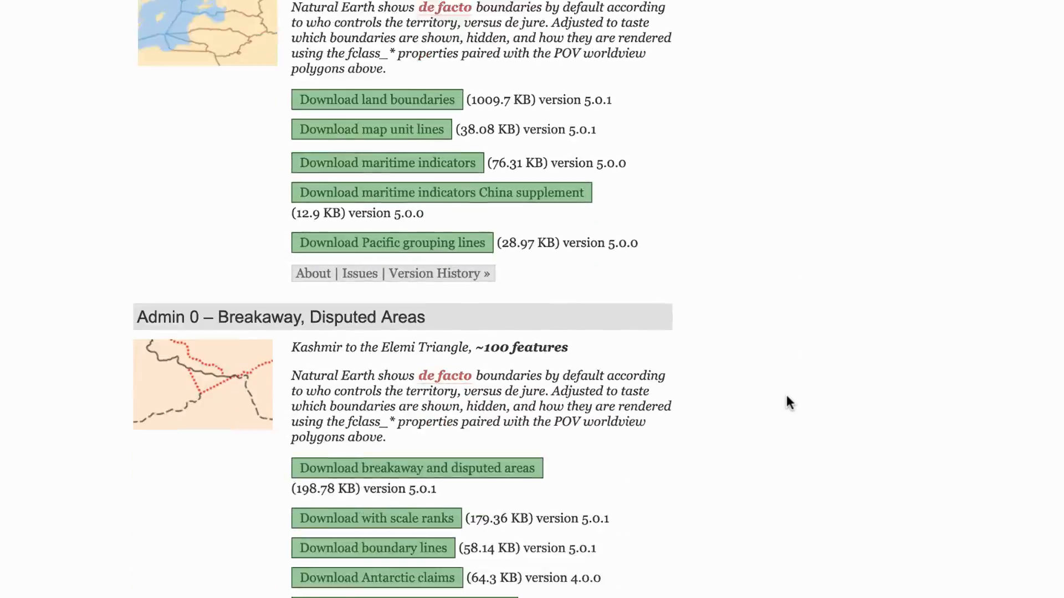
{"action": "scroll", "coordinate": [786, 395], "scroll_direction": "down", "scroll_amount": 12}
{"action": "left_click", "coordinate": [470, 272]}
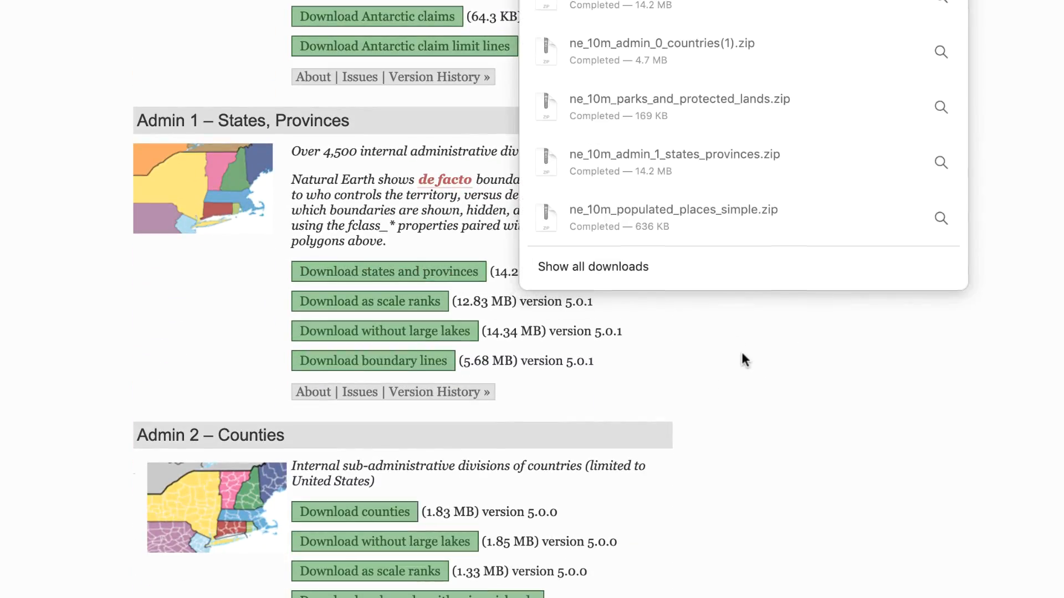
{"action": "left_click", "coordinate": [743, 360]}
- Download the simple (less columns) version of the Populated Places dataset
{"action": "scroll", "coordinate": [743, 360], "scroll_direction": "down", "scroll_amount": 11}
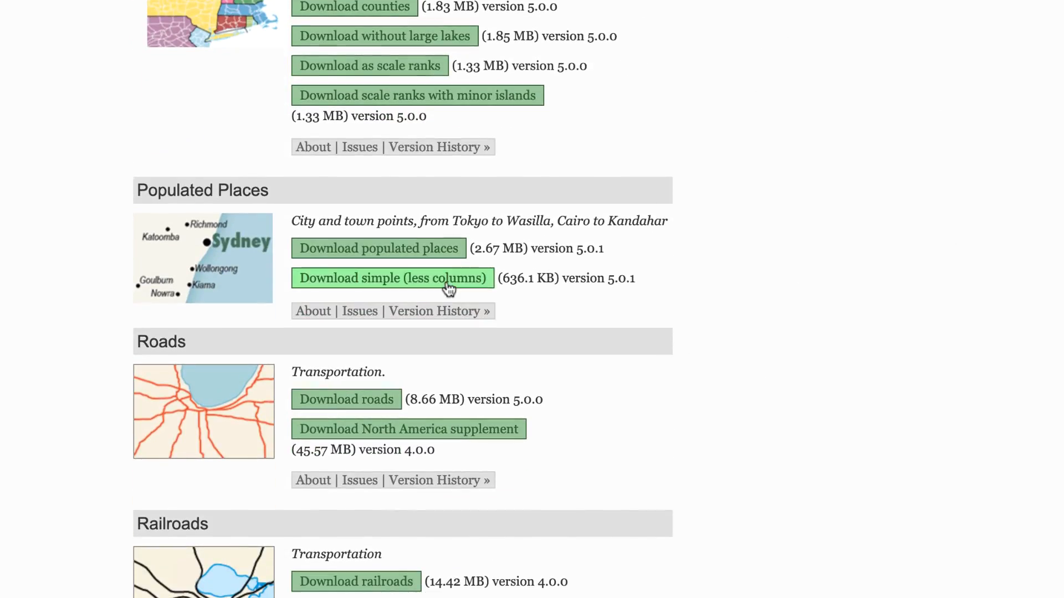
{"action": "left_click", "coordinate": [447, 283]}
{"action": "left_click", "coordinate": [780, 383]}
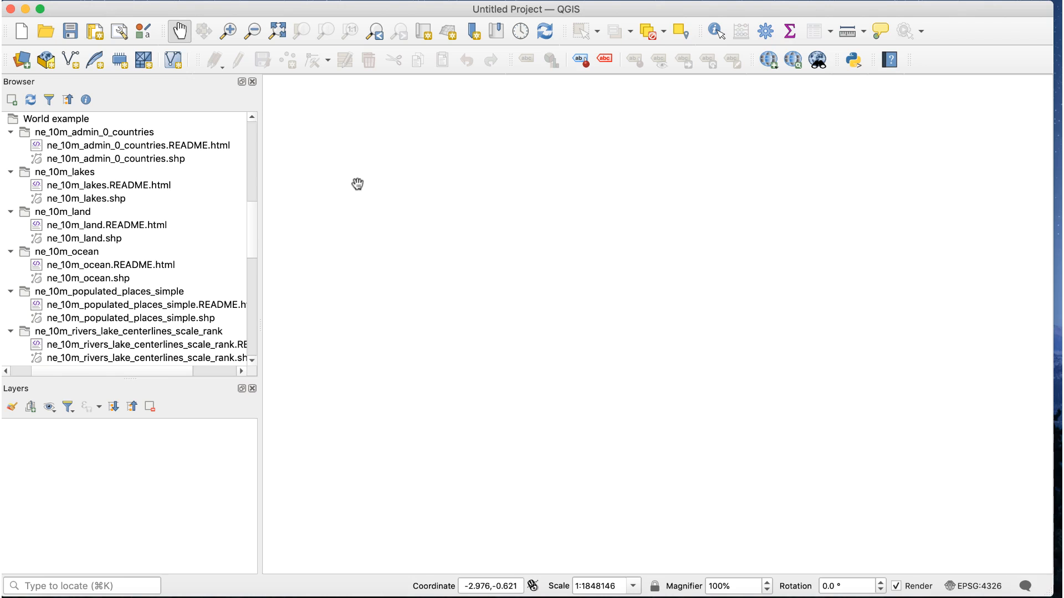
- In QGIS, add the SR_LR.tif shaded relief raster to the map and set the project CRS to WGS 84 (EPSG:4326)
{"action": "scroll", "coordinate": [252, 231], "scroll_direction": "down", "scroll_amount": 5}
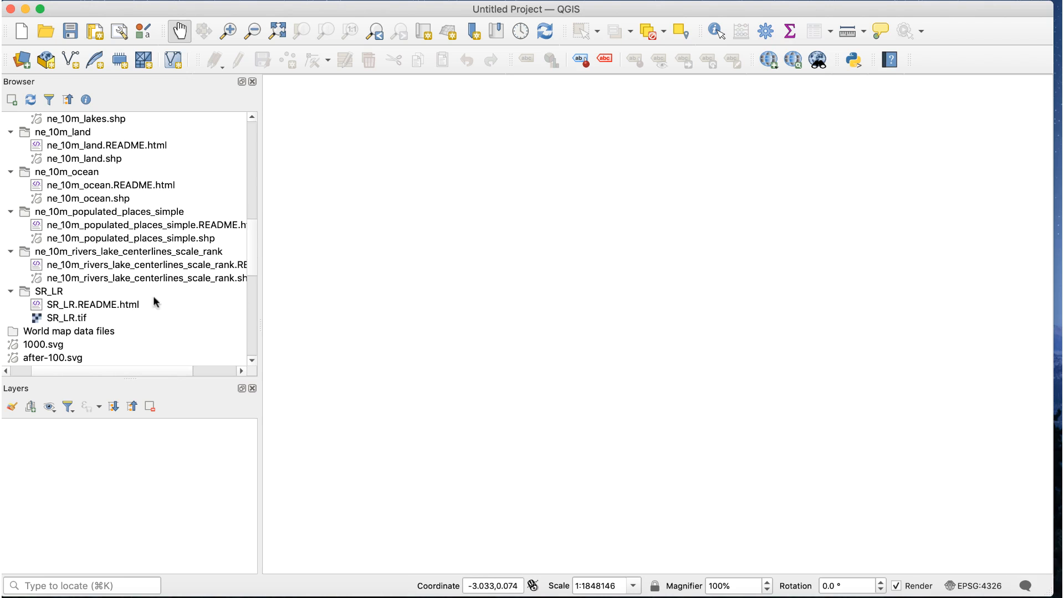
{"action": "left_click_drag", "start_coordinate": [68, 318], "coordinate": [416, 376]}
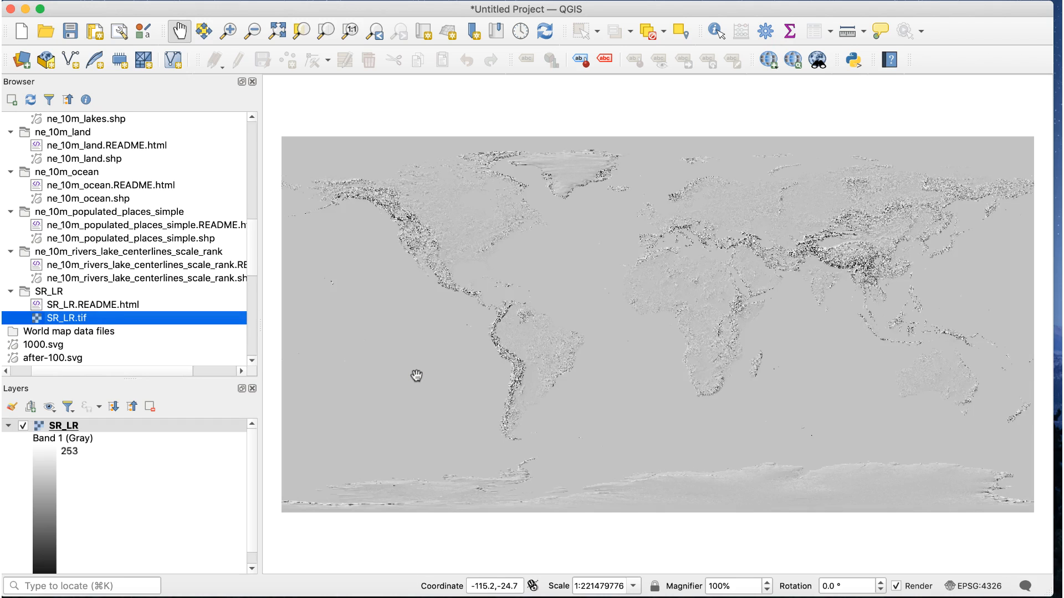
{"action": "left_click", "coordinate": [982, 591]}
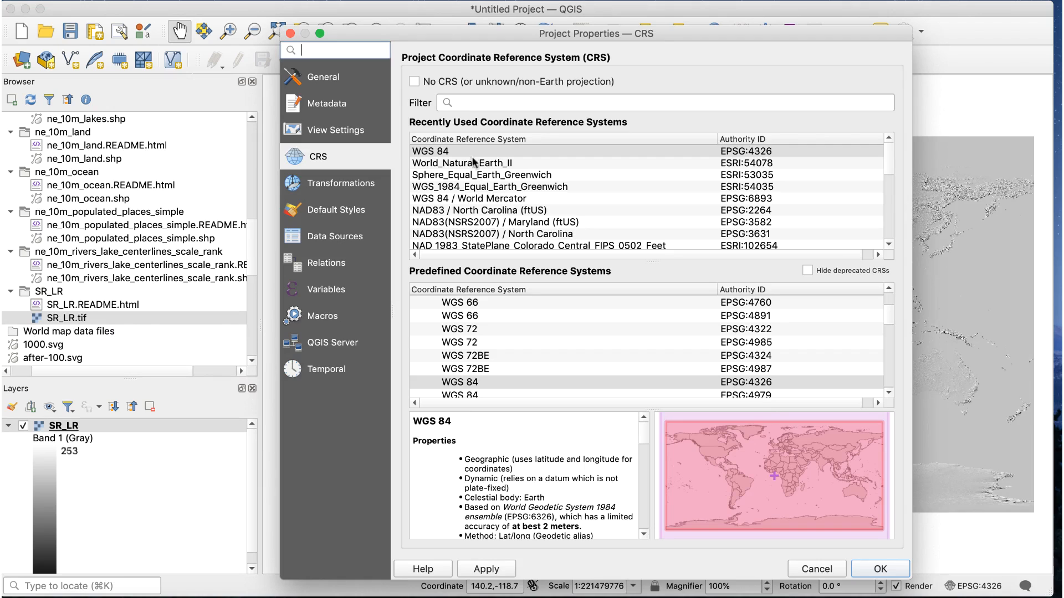
{"action": "left_click", "coordinate": [470, 151]}
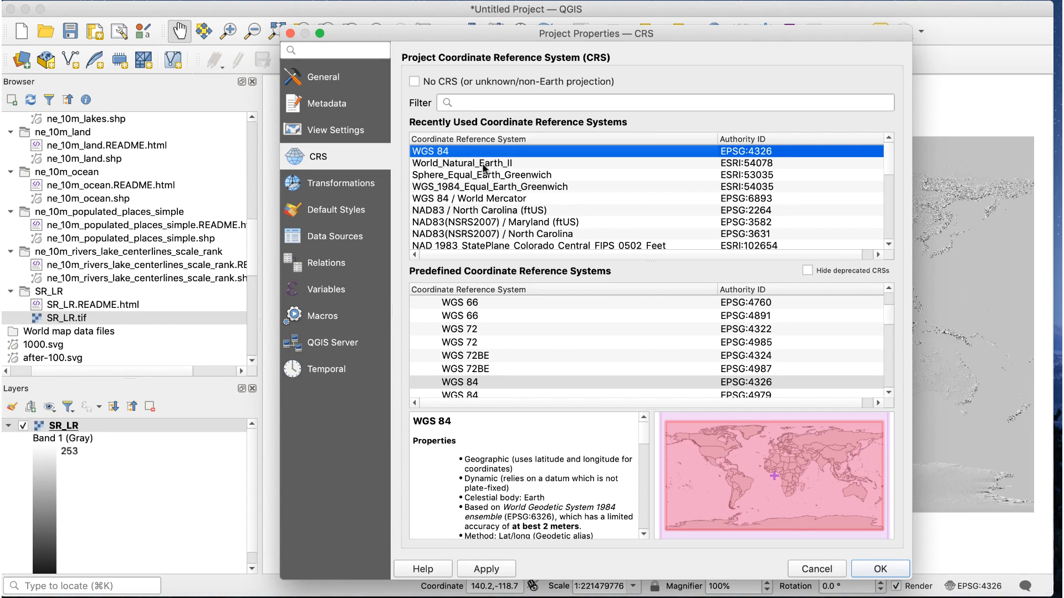
{"action": "left_click", "coordinate": [879, 569]}
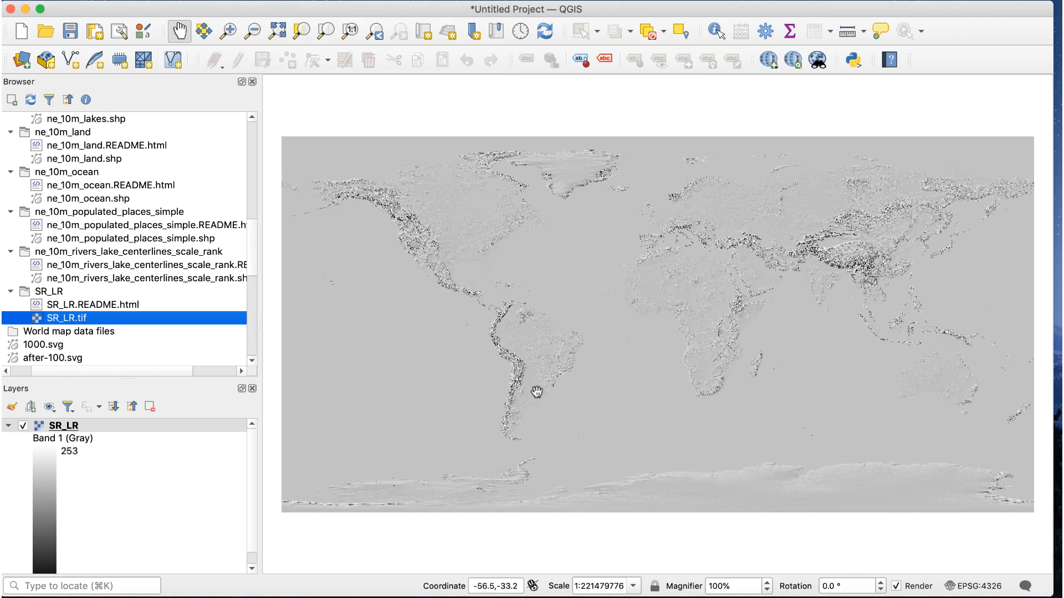
- Add the ne_10m_ocean shapefile as a layer and set its fill colour to light blue #a4dafb
{"action": "left_click_drag", "start_coordinate": [87, 199], "coordinate": [147, 458]}
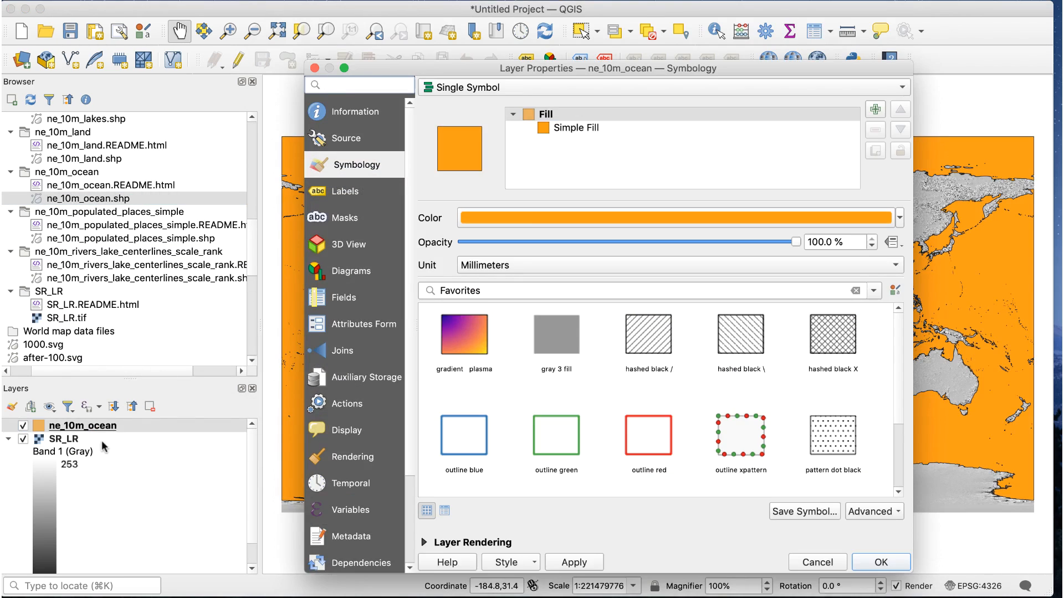
{"action": "left_click", "coordinate": [532, 220]}
{"action": "left_click", "coordinate": [500, 385]}
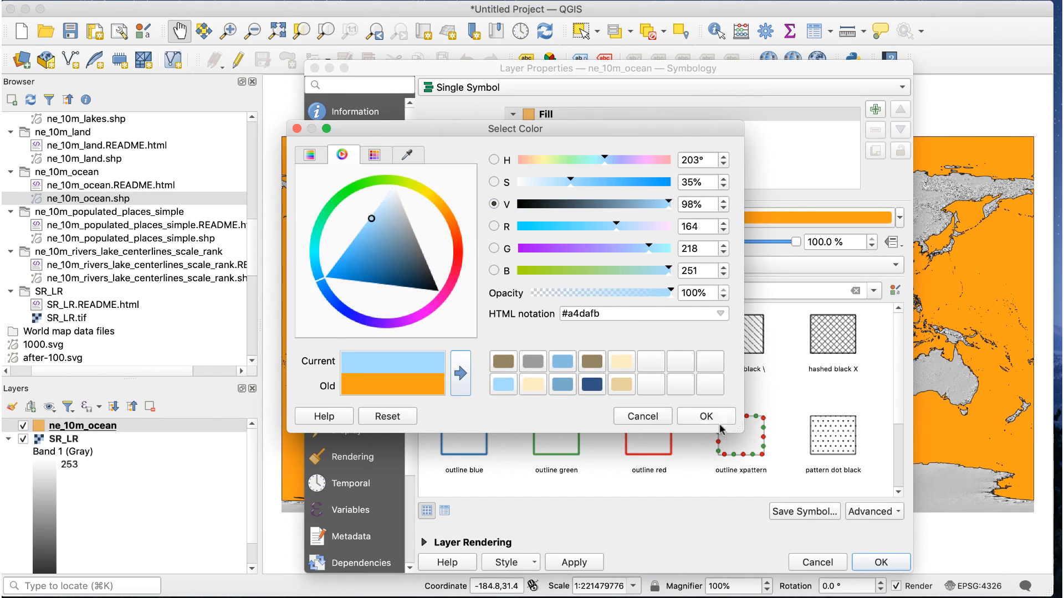
{"action": "left_click", "coordinate": [706, 416]}
{"action": "left_click", "coordinate": [881, 562]}
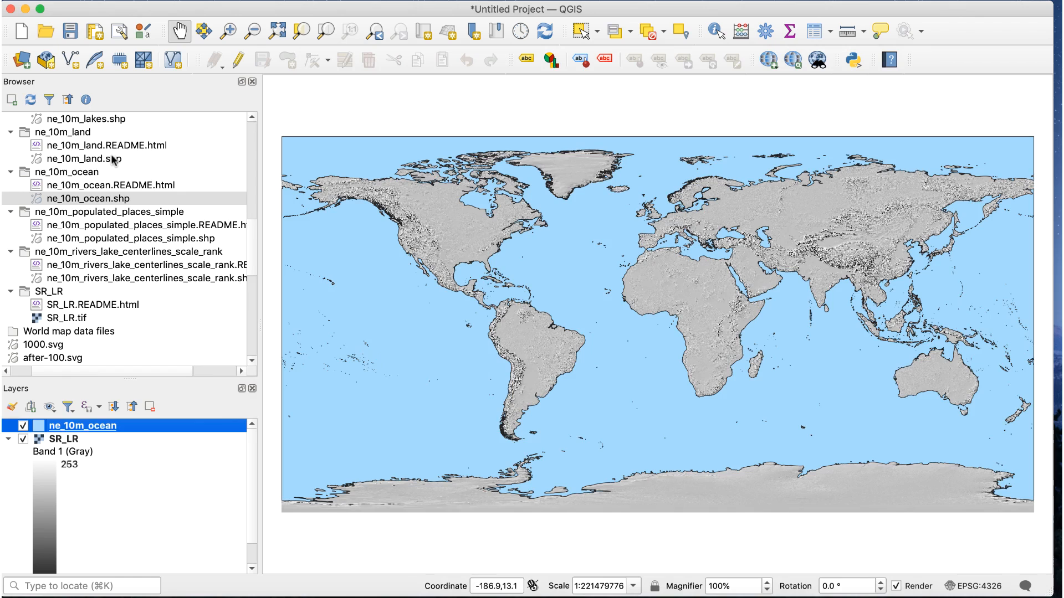
- Add the ne_10m_land shapefile as a hidden layer and add the ne_10m_admin_0_countries shapefile above it
{"action": "left_click_drag", "start_coordinate": [114, 160], "coordinate": [137, 466]}
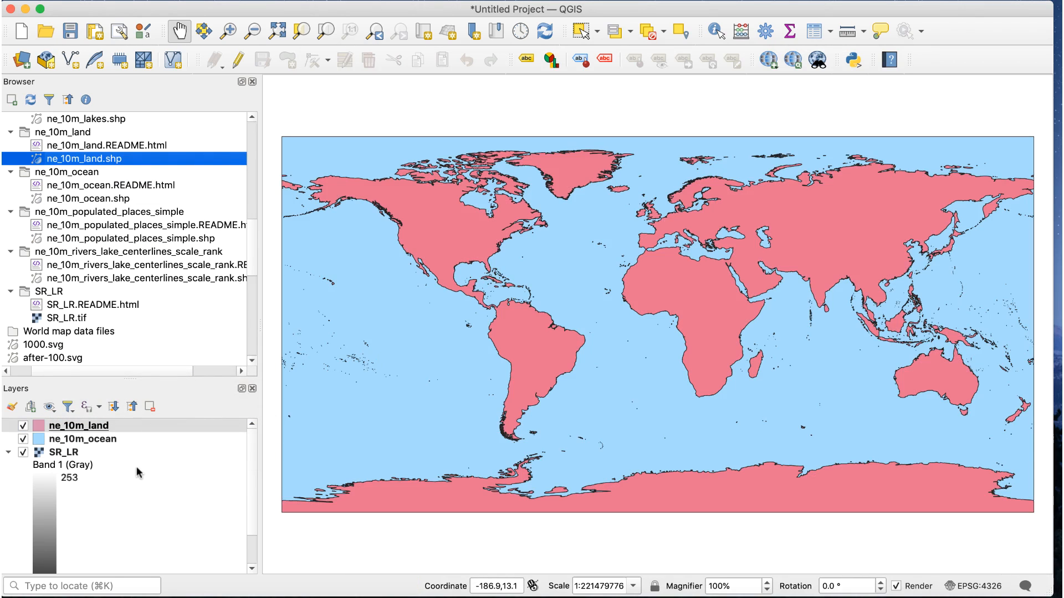
{"action": "left_click", "coordinate": [22, 425]}
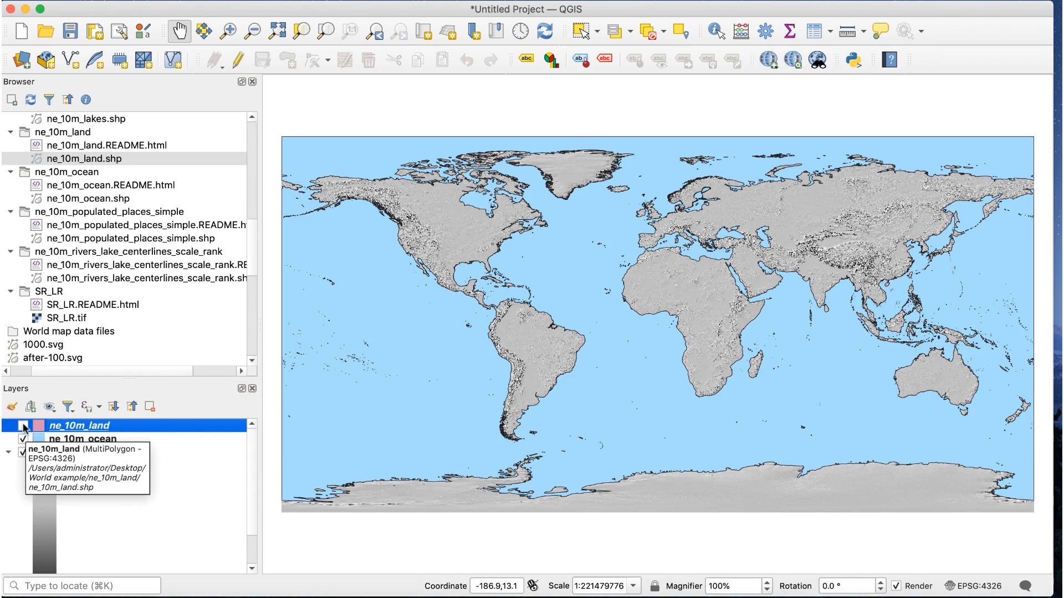
{"action": "scroll", "coordinate": [157, 211], "scroll_direction": "up", "scroll_amount": 5}
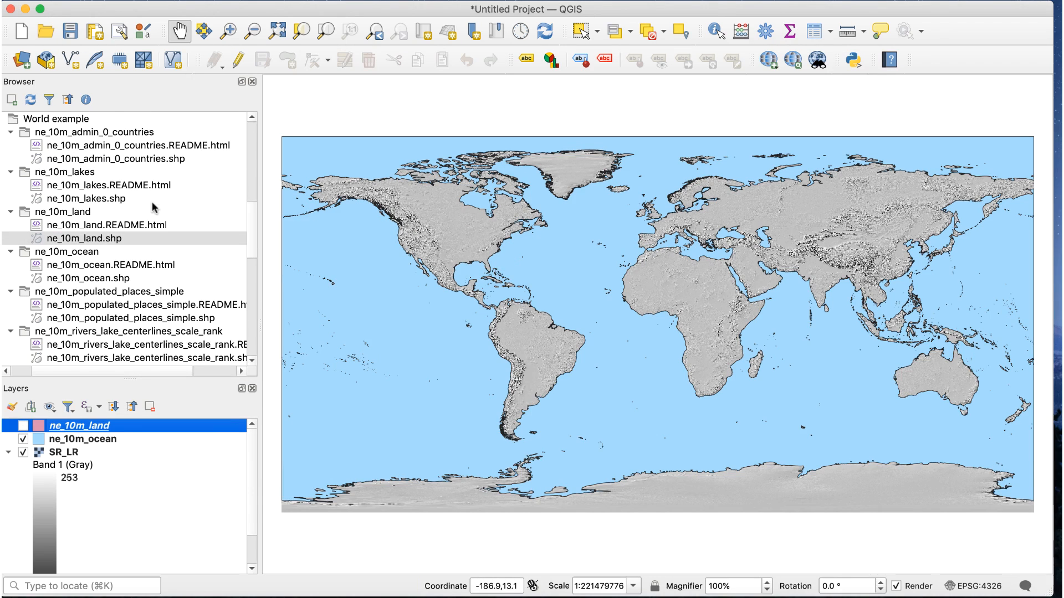
{"action": "left_click_drag", "start_coordinate": [156, 159], "coordinate": [164, 472]}
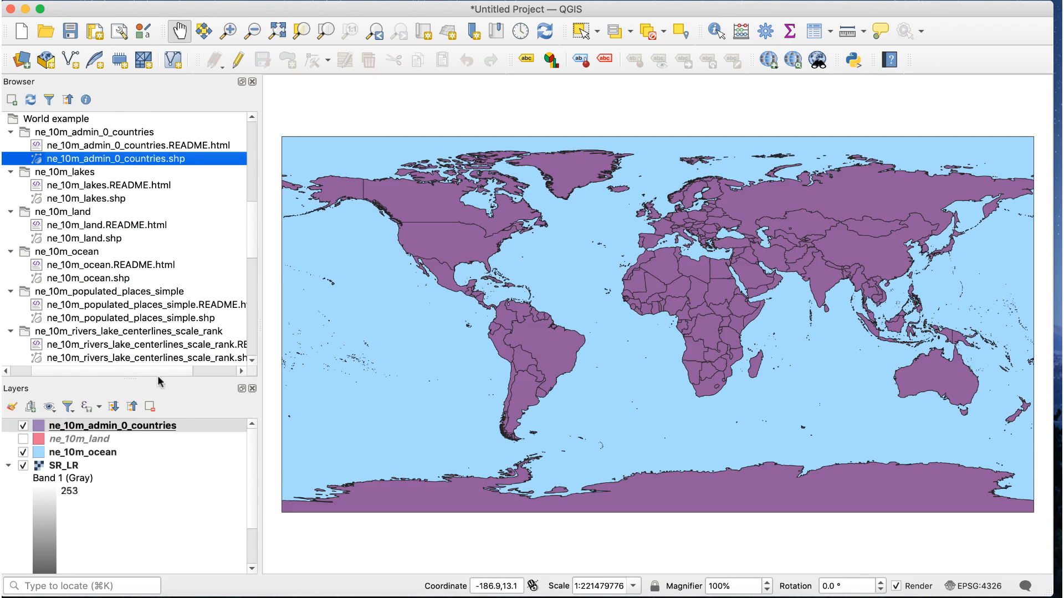
- Add the ne_10m_rivers_lake_centerlines_scale_rank shapefile and colour its lines the same light blue as the ocean
{"action": "scroll", "coordinate": [160, 347], "scroll_direction": "down", "scroll_amount": 2}
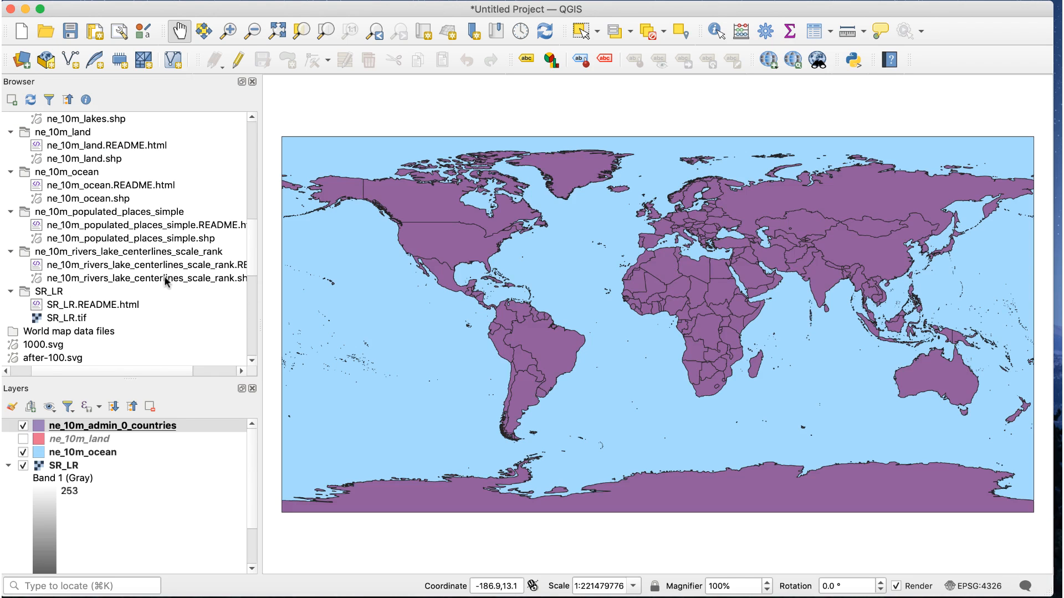
{"action": "left_click_drag", "start_coordinate": [164, 276], "coordinate": [170, 468]}
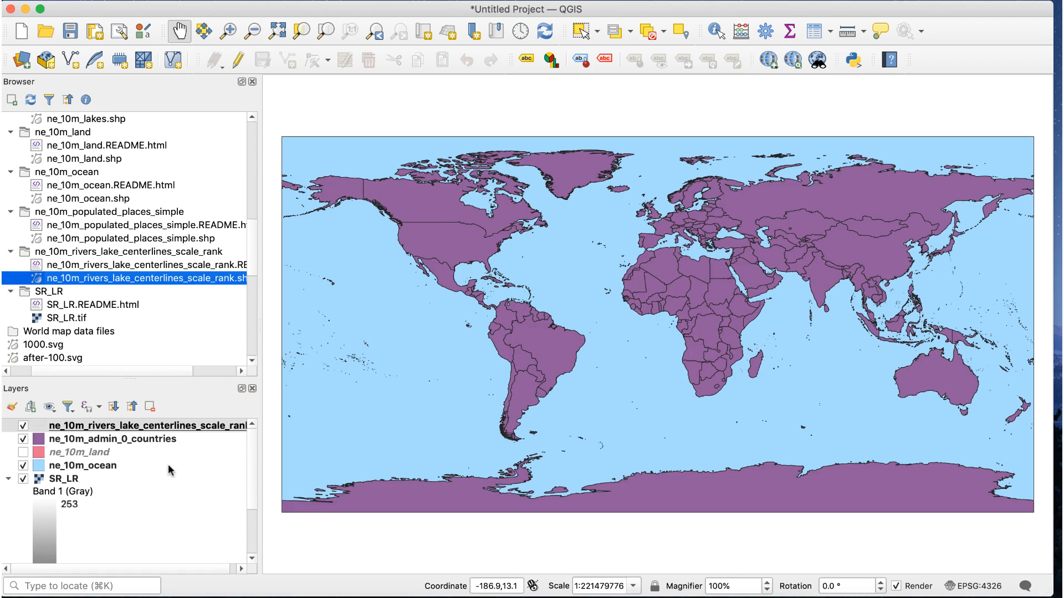
{"action": "double_click", "coordinate": [158, 432]}
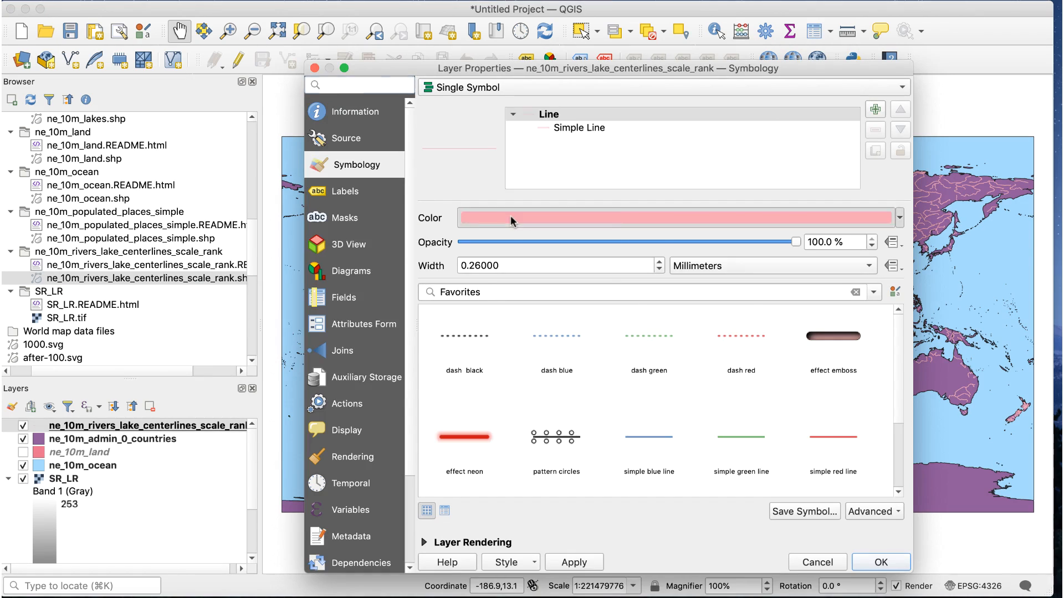
{"action": "left_click", "coordinate": [513, 219]}
{"action": "left_click", "coordinate": [503, 383]}
{"action": "left_click", "coordinate": [703, 417]}
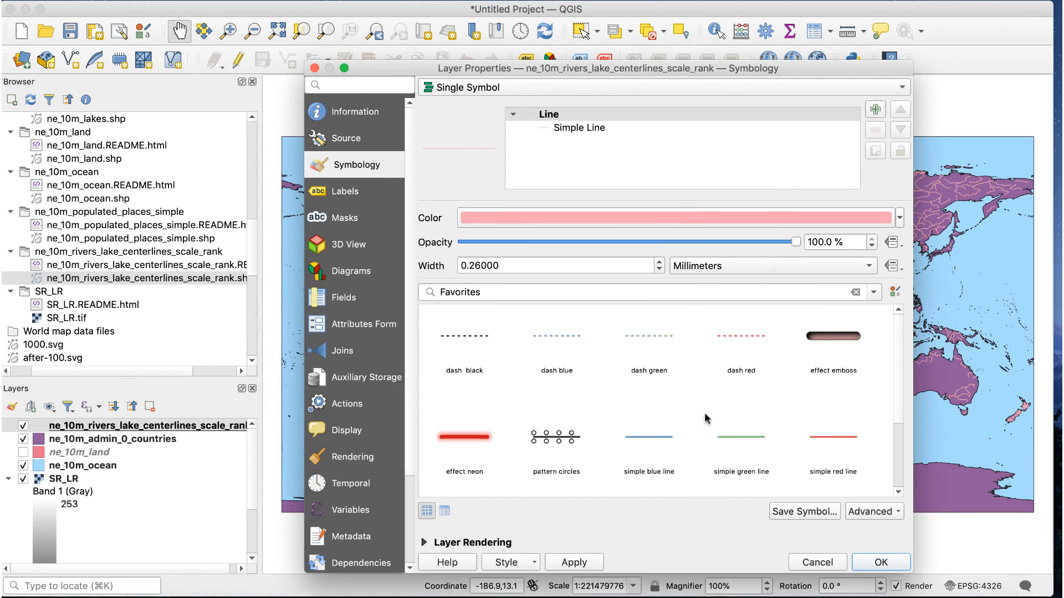
{"action": "left_click", "coordinate": [880, 563]}
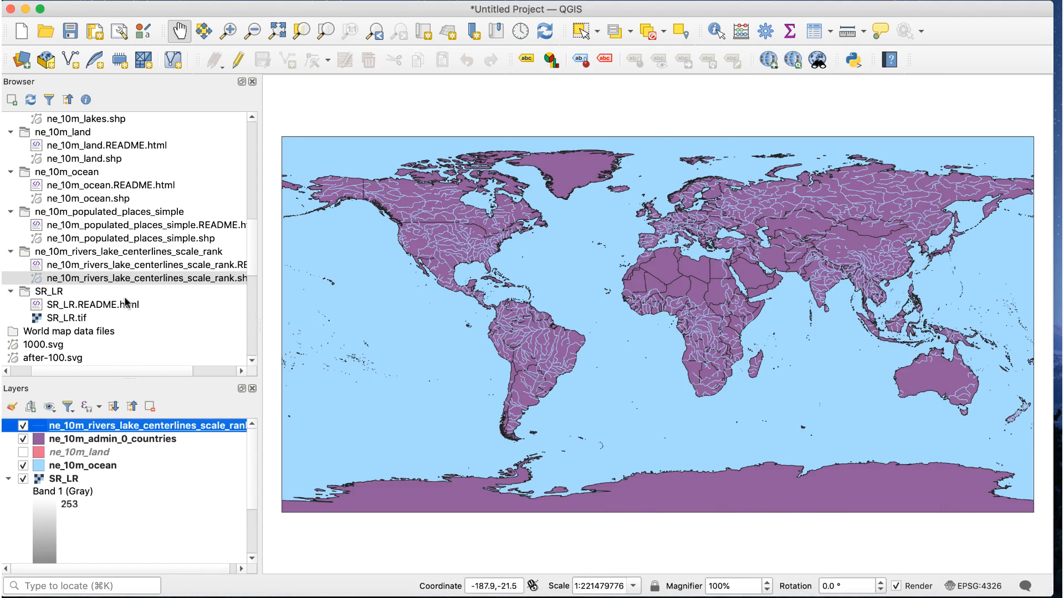
- Add the ne_10m_lakes shapefile as the uppermost layer and set its fill colour to light blue #a4dafb
{"action": "scroll", "coordinate": [127, 304], "scroll_direction": "up", "scroll_amount": 3}
{"action": "left_click_drag", "start_coordinate": [115, 198], "coordinate": [158, 491]}
{"action": "double_click", "coordinate": [137, 427]}
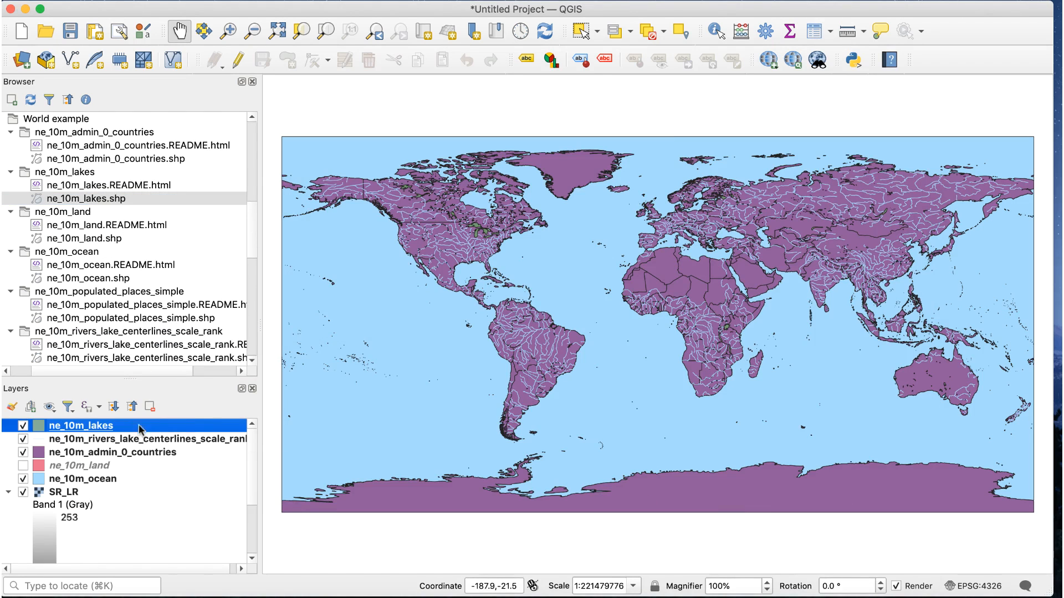
{"action": "left_click", "coordinate": [550, 217]}
{"action": "left_click", "coordinate": [504, 384]}
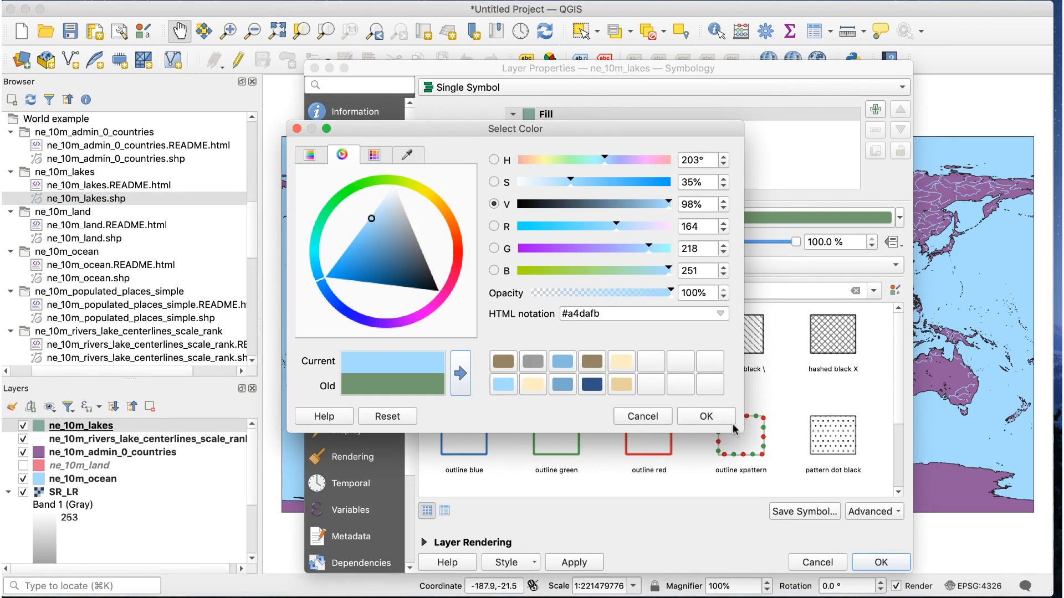
{"action": "left_click", "coordinate": [706, 413]}
{"action": "left_click", "coordinate": [880, 562]}
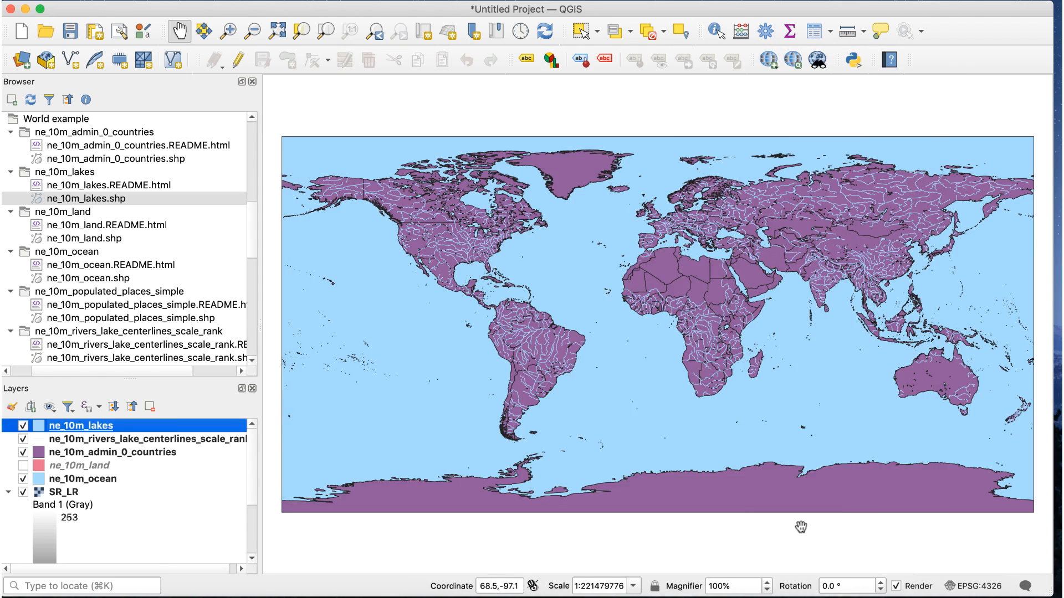
- Add the ne_10m_populated_places_simple shapefile on top of the other layers and hide its layer
{"action": "scroll", "coordinate": [179, 298], "scroll_direction": "down", "scroll_amount": 3}
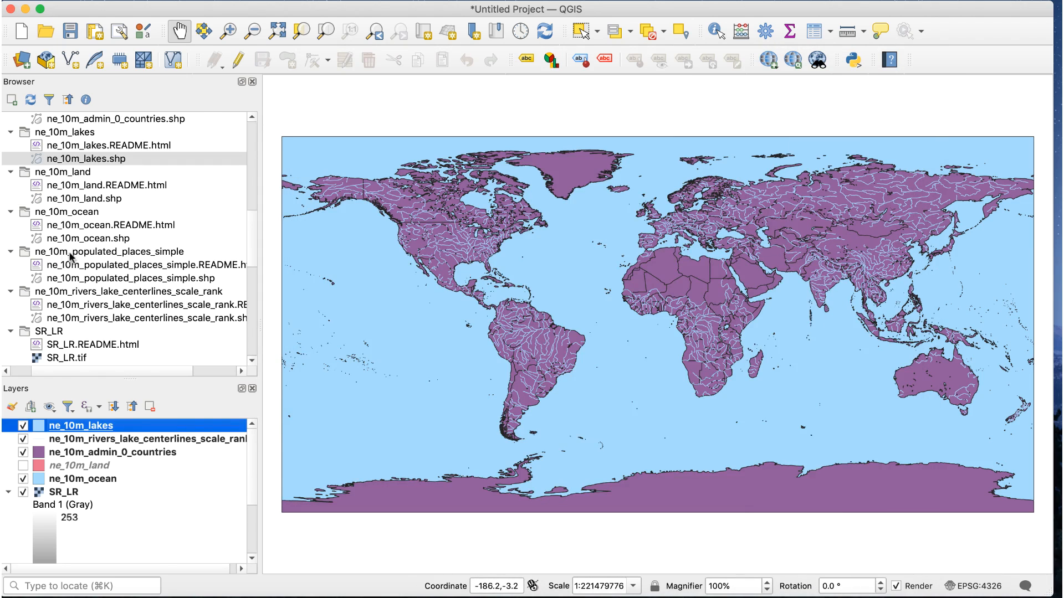
{"action": "left_click_drag", "start_coordinate": [91, 278], "coordinate": [166, 508]}
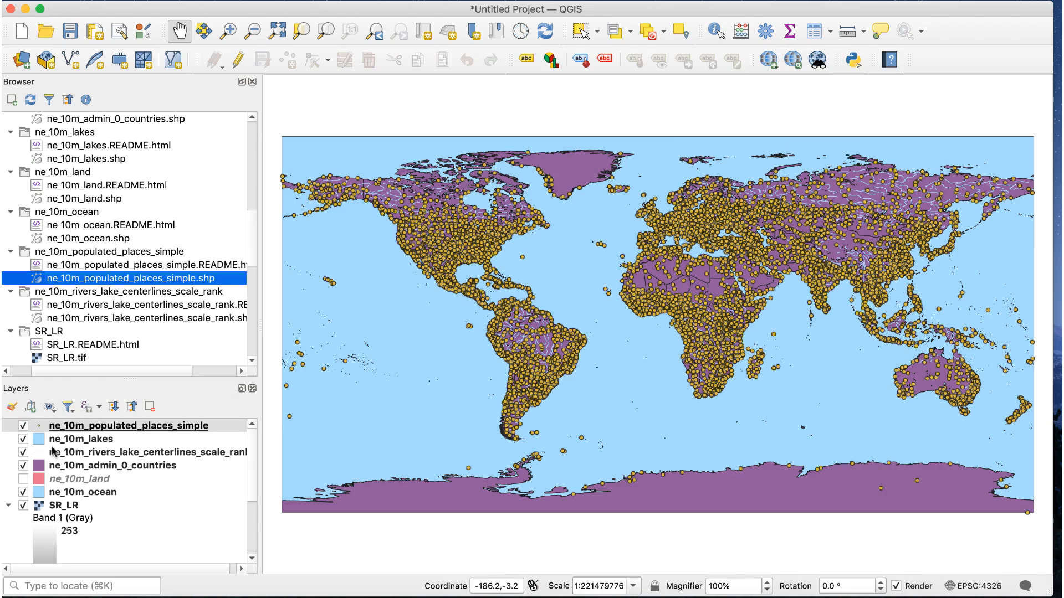
{"action": "left_click", "coordinate": [23, 426]}
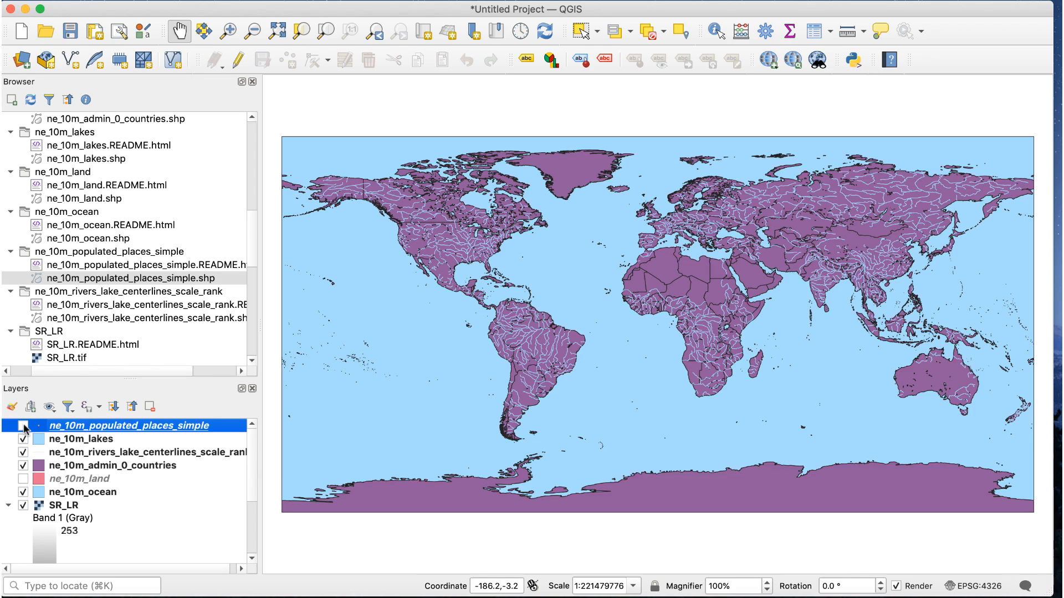
- Examine the MAPCOLOR fields in the attribute table of the ne_10m_admin_0_countries layer
{"action": "left_click", "coordinate": [158, 465]}
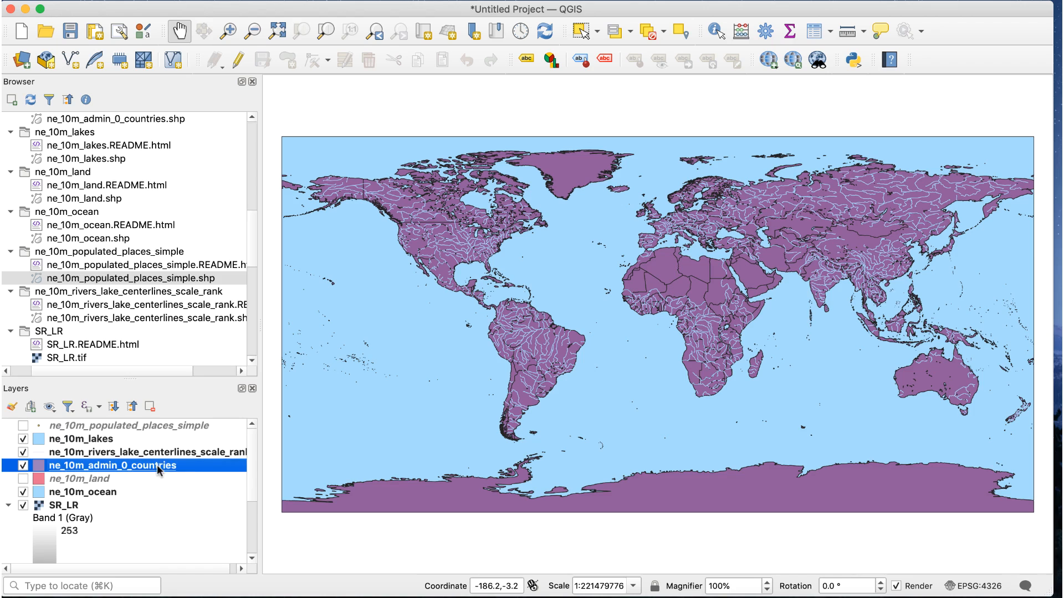
{"action": "right_click", "coordinate": [201, 467]}
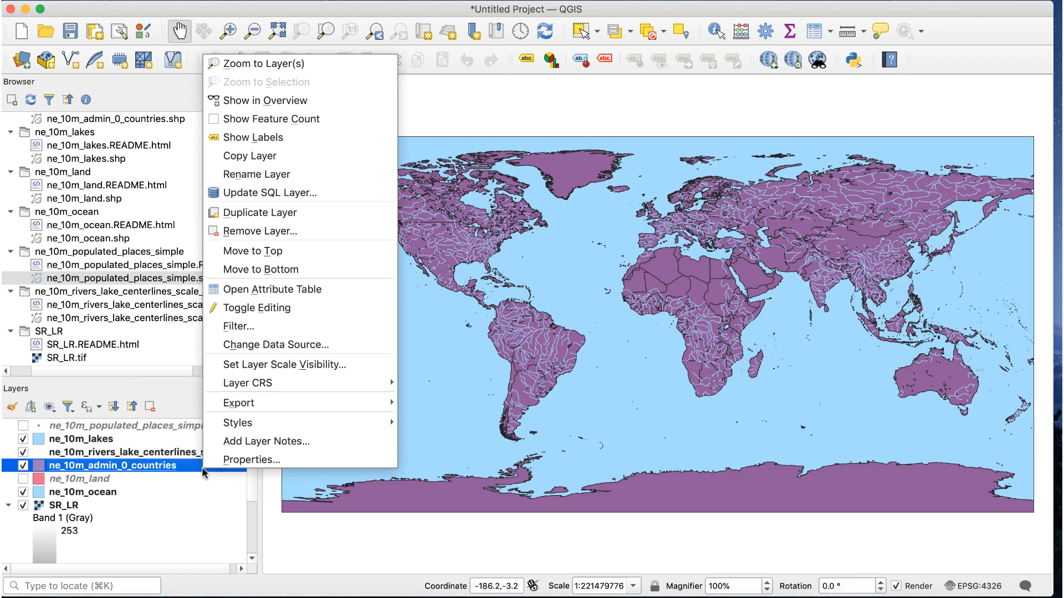
{"action": "left_click", "coordinate": [292, 288]}
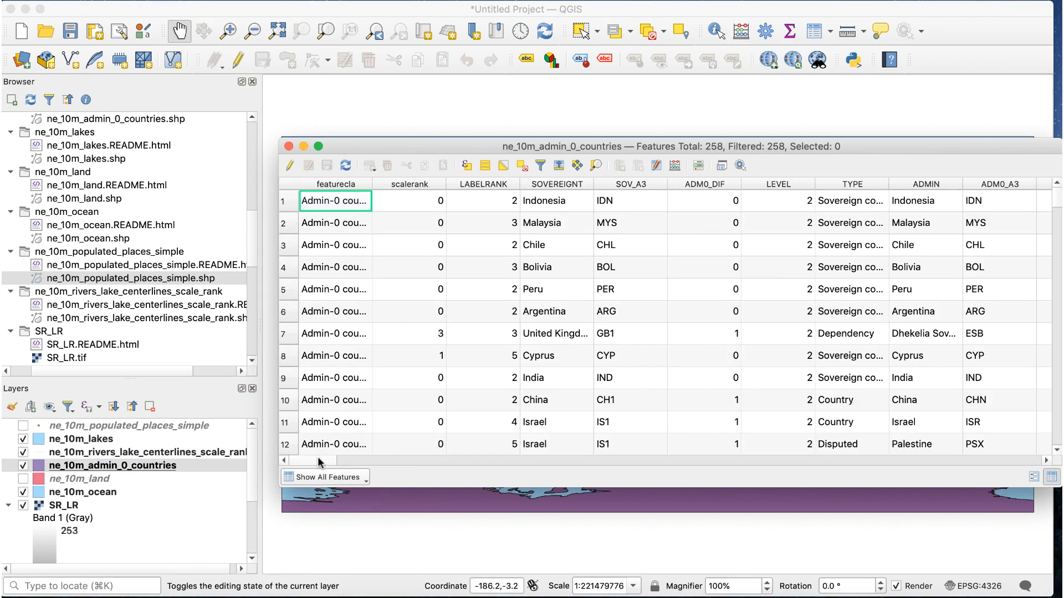
{"action": "left_click_drag", "start_coordinate": [320, 462], "coordinate": [456, 460]}
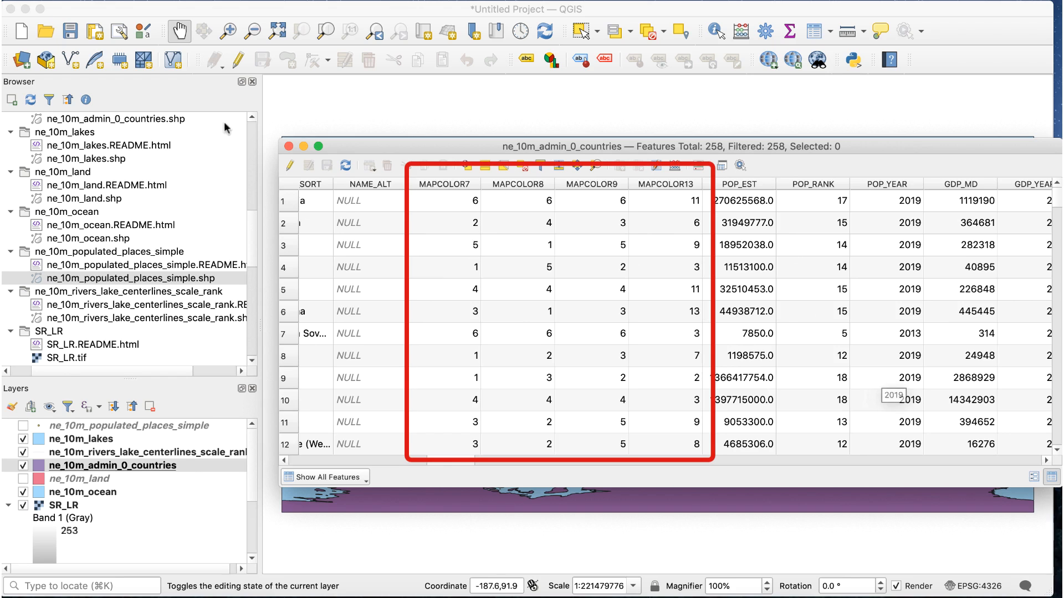
{"action": "left_click", "coordinate": [288, 146]}
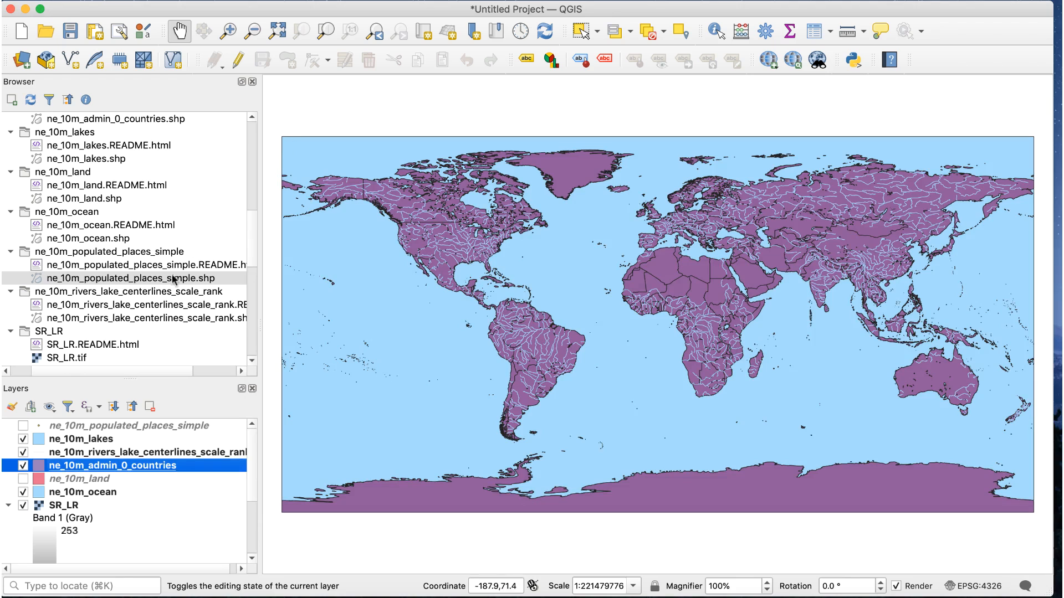
- Style the ne_10m_admin_0_countries layer as Categorized by the MAPCOLOR9 field, classify it with random colors and apply the result
{"action": "double_click", "coordinate": [157, 464]}
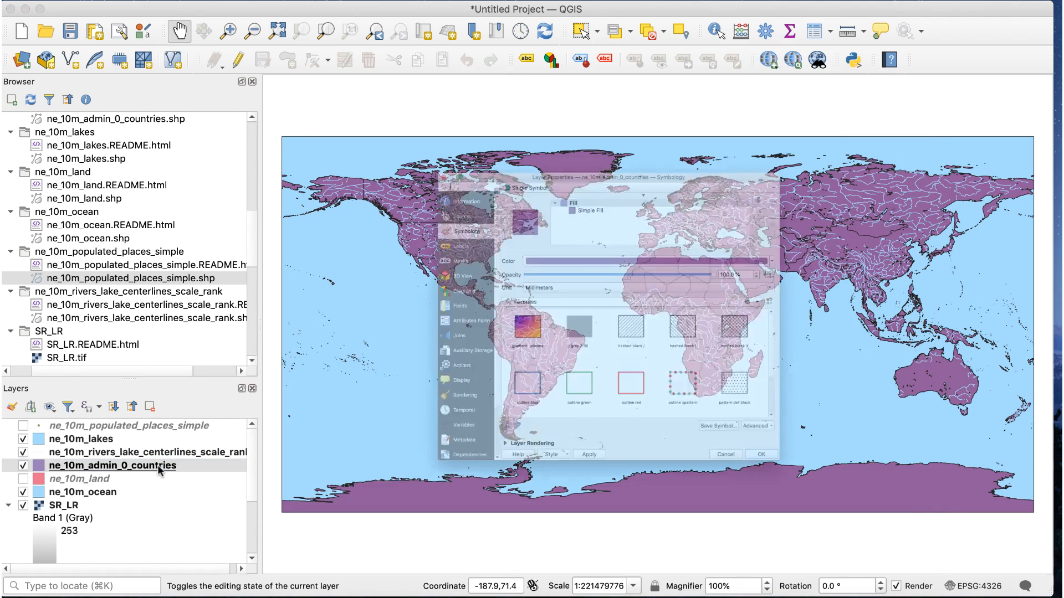
{"action": "left_click", "coordinate": [478, 88]}
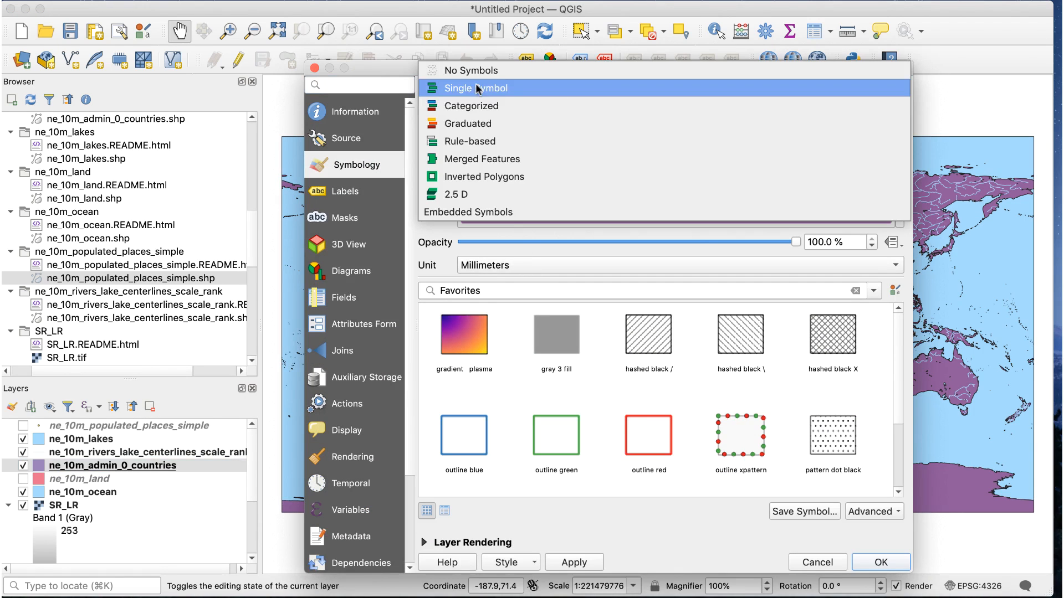
{"action": "left_click", "coordinate": [477, 106]}
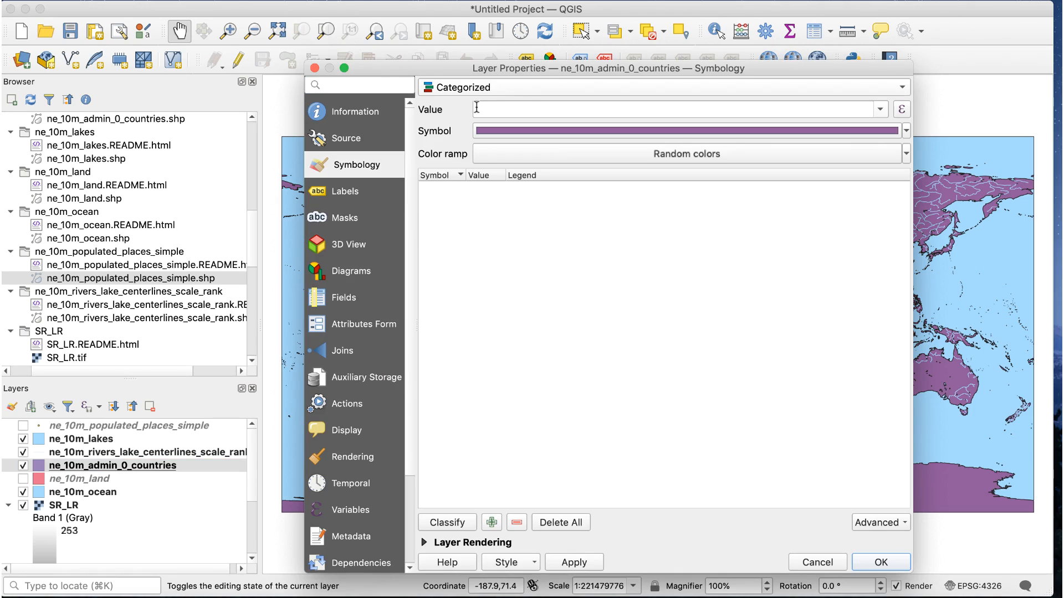
{"action": "left_click", "coordinate": [880, 109]}
{"action": "scroll", "coordinate": [883, 143], "scroll_direction": "down", "scroll_amount": 3}
{"action": "scroll", "coordinate": [883, 143], "scroll_direction": "down", "scroll_amount": 7}
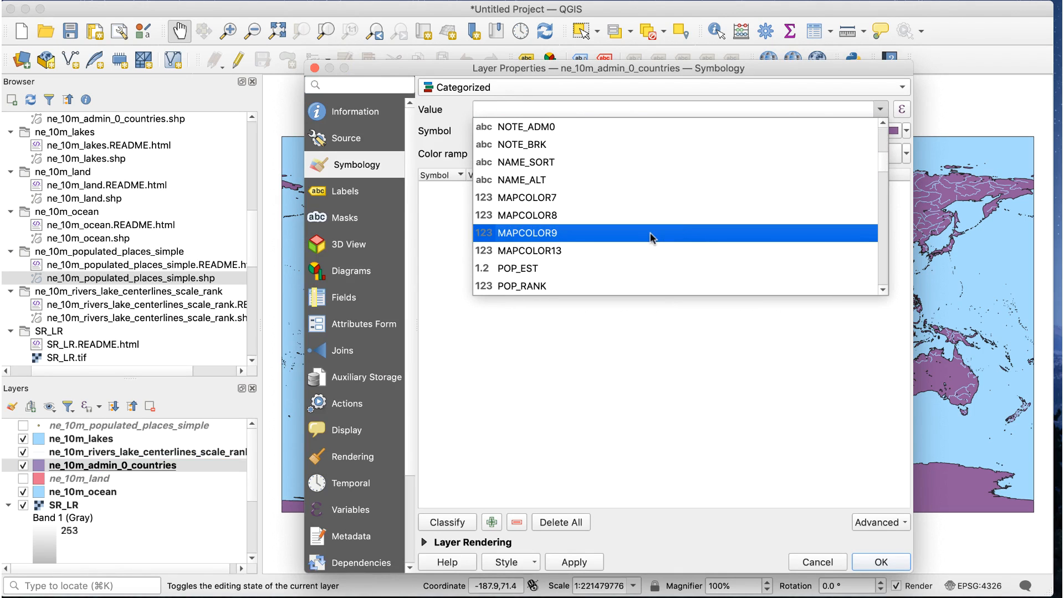
{"action": "left_click", "coordinate": [710, 237]}
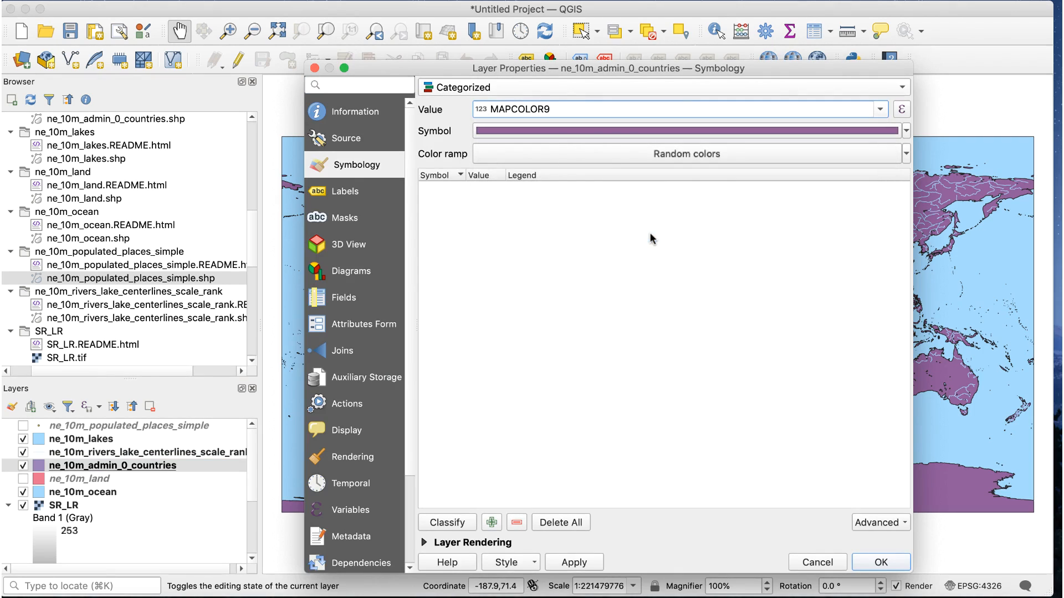
{"action": "left_click", "coordinate": [447, 524]}
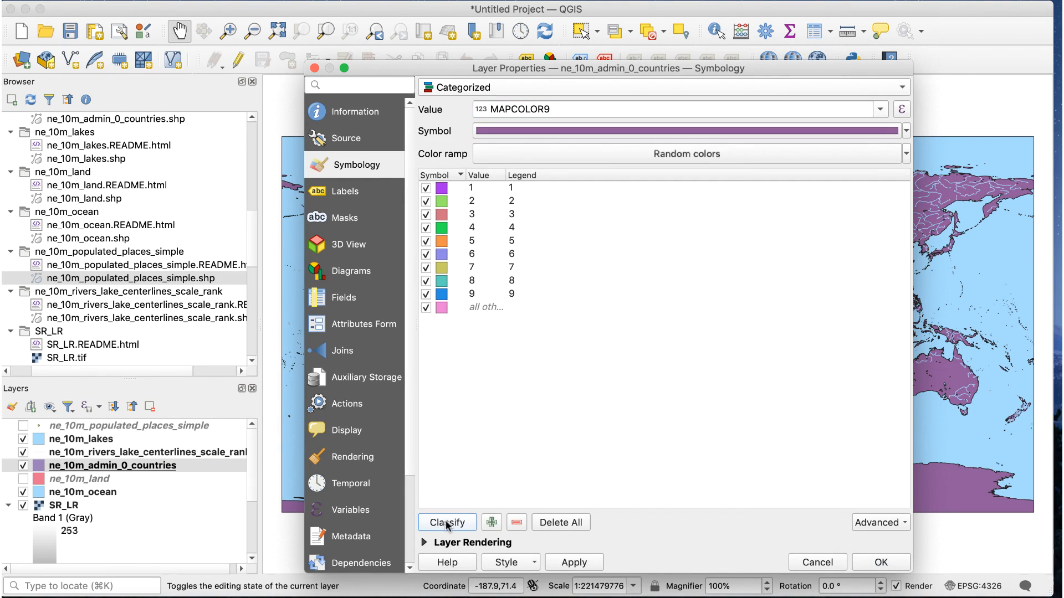
{"action": "left_click", "coordinate": [571, 564]}
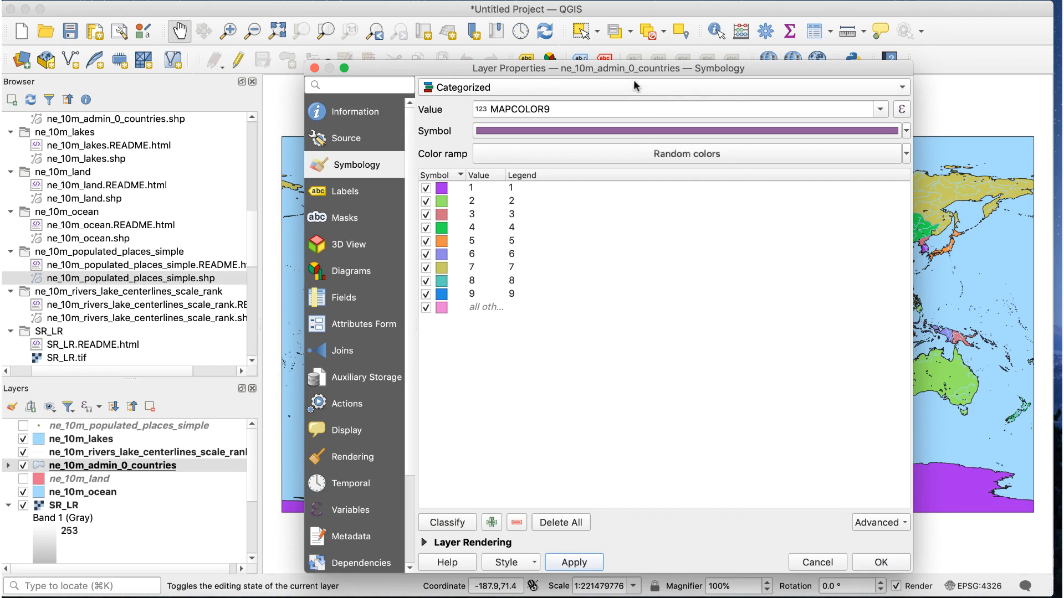
- Change the countries layer's blending mode and lower its layer opacity so the shaded relief shows through the country colours
{"action": "mouse_move", "coordinate": [632, 69]}
{"action": "left_mouse_down"}
{"action": "mouse_move", "coordinate": [646, 527]}
{"action": "mouse_move", "coordinate": [649, 202]}
{"action": "mouse_move", "coordinate": [628, 68]}
{"action": "left_mouse_up"}
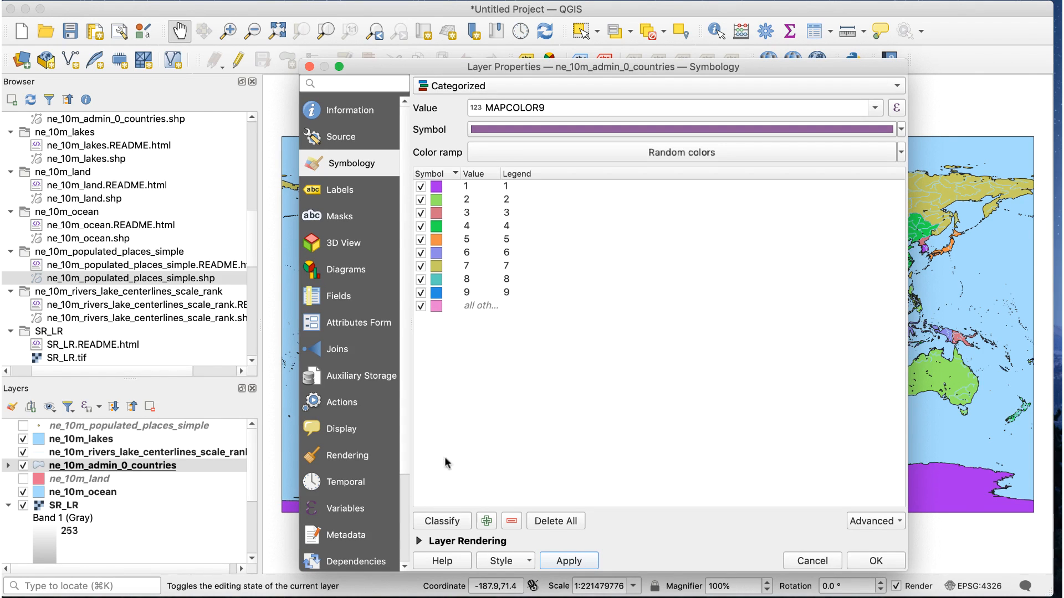
{"action": "left_click", "coordinate": [418, 540]}
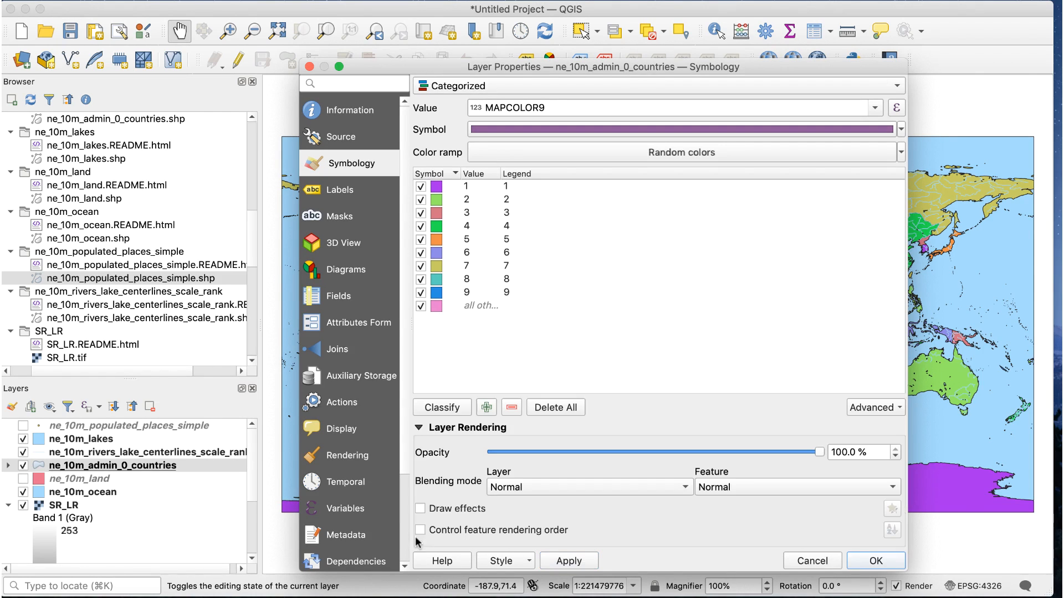
{"action": "left_click", "coordinate": [535, 488]}
{"action": "left_click", "coordinate": [532, 491]}
{"action": "left_click_drag", "start_coordinate": [813, 450], "coordinate": [738, 452]}
{"action": "left_click", "coordinate": [859, 565]}
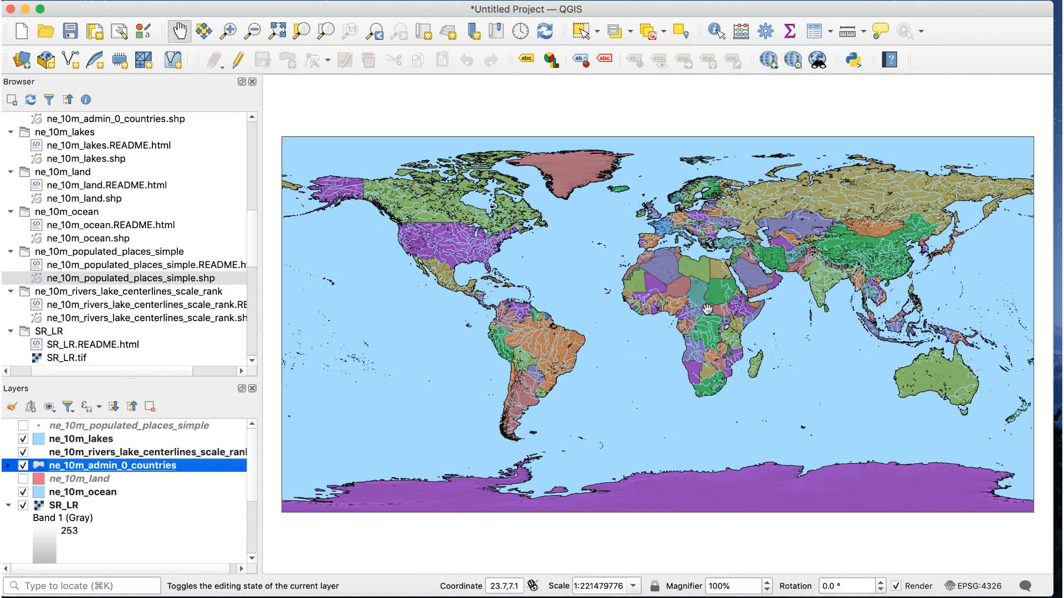
- Set the SR_LR shaded relief's brightness to 76, gamma to 1.84 and contrast to -24
{"action": "scroll", "coordinate": [707, 308], "scroll_direction": "up", "scroll_amount": 3}
{"action": "left_click_drag", "start_coordinate": [707, 309], "coordinate": [501, 255]}
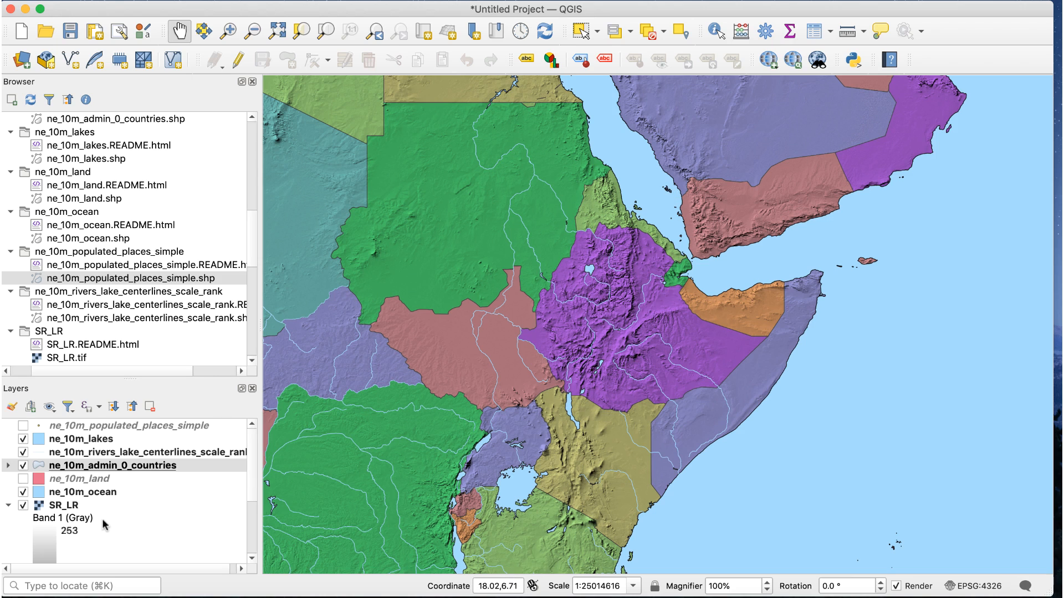
{"action": "double_click", "coordinate": [79, 507]}
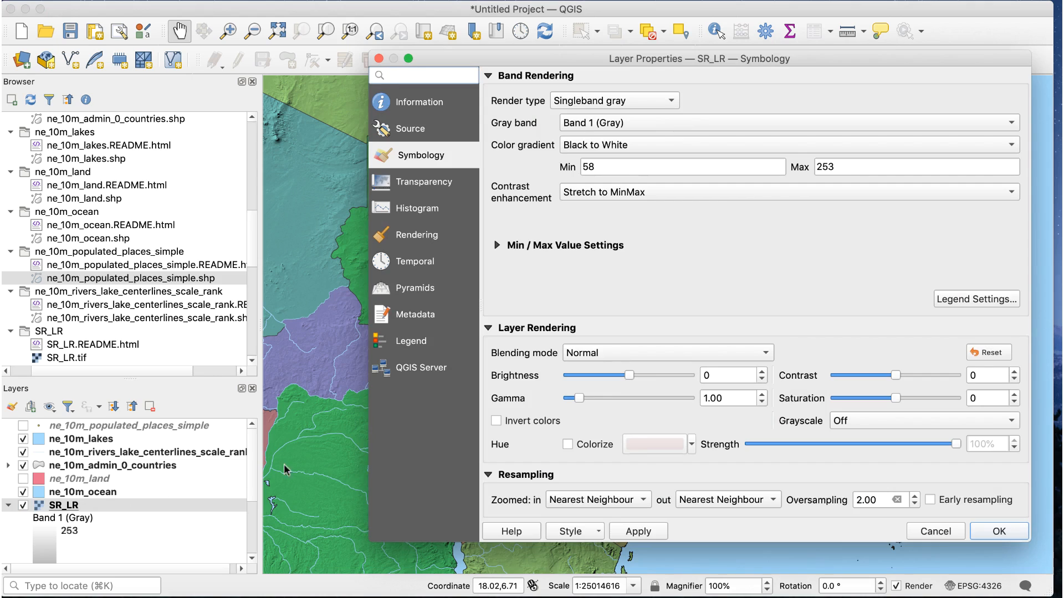
{"action": "left_click_drag", "start_coordinate": [628, 377], "coordinate": [651, 377]}
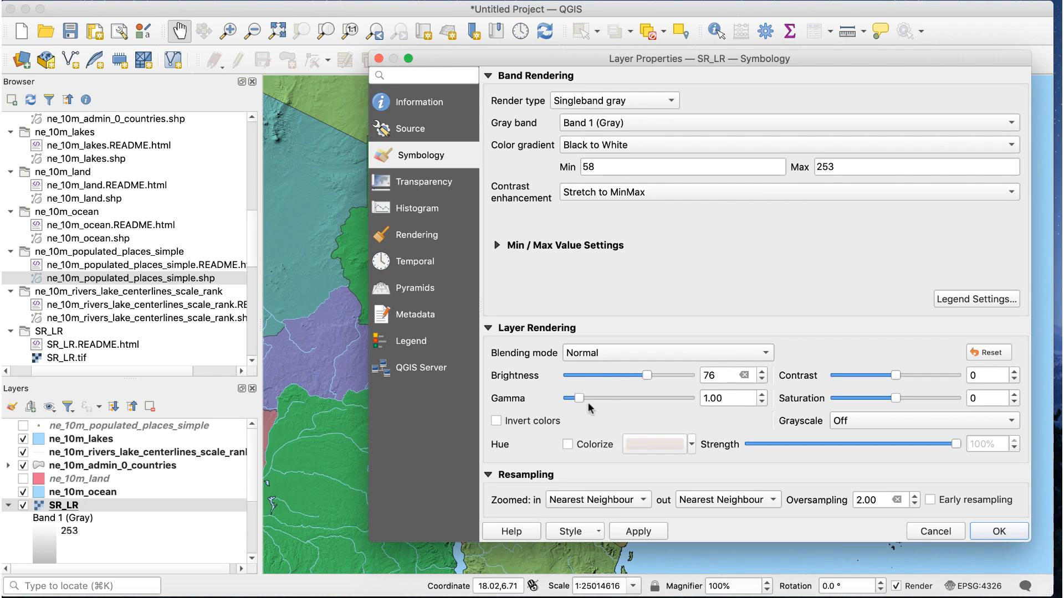
{"action": "left_click_drag", "start_coordinate": [580, 396], "coordinate": [590, 400]}
{"action": "left_click_drag", "start_coordinate": [893, 373], "coordinate": [880, 377]}
- Set the SR_LR raster's resampling to Bilinear for both zoomed in and zoomed out, and accept the layer properties
{"action": "left_click", "coordinate": [612, 501]}
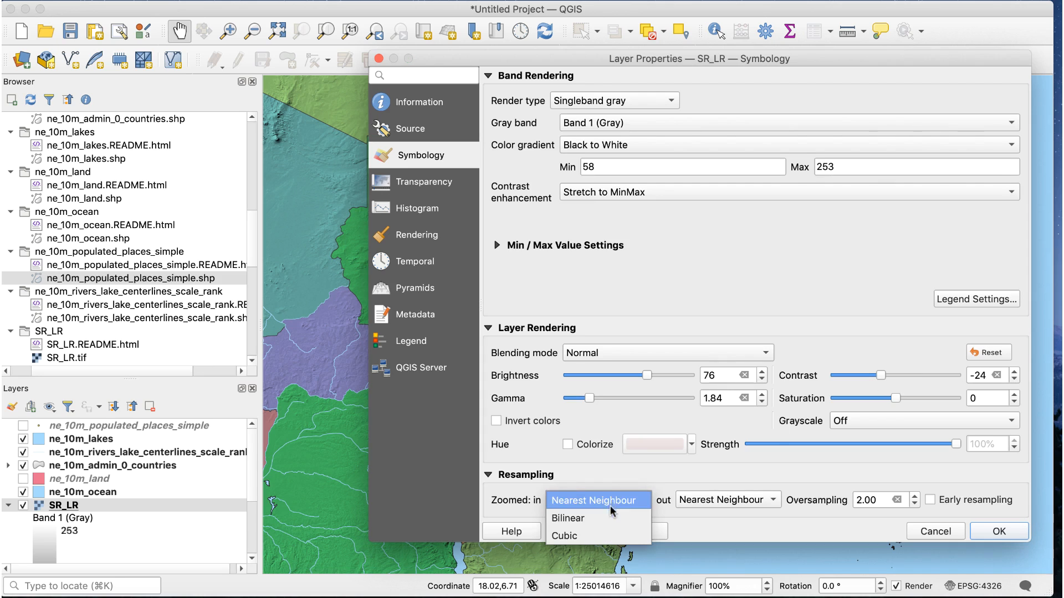
{"action": "left_click", "coordinate": [614, 518]}
{"action": "left_click", "coordinate": [707, 502]}
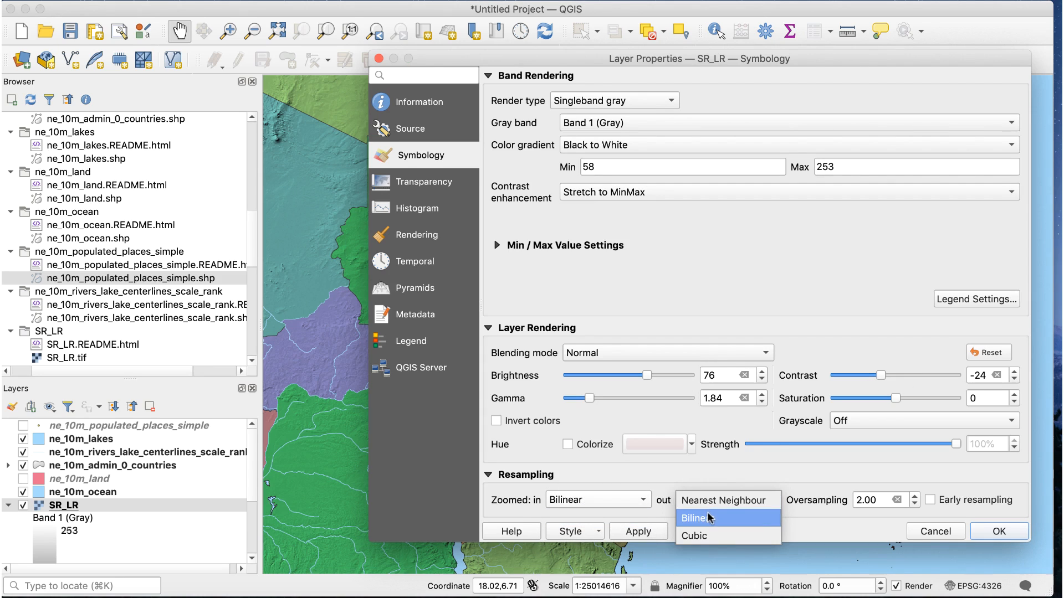
{"action": "left_click", "coordinate": [709, 518]}
{"action": "left_click", "coordinate": [1002, 533]}
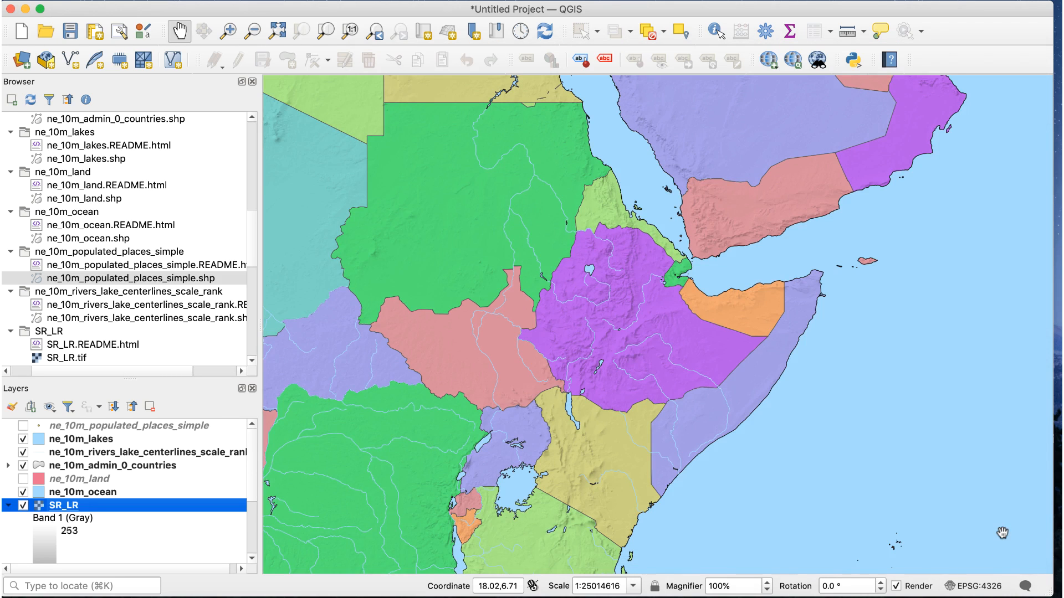
- Show the ne_10m_populated_places_simple layer and filter it to capitals with the expression "adm0cap" = 1
{"action": "left_click_drag", "start_coordinate": [688, 228], "coordinate": [734, 493]}
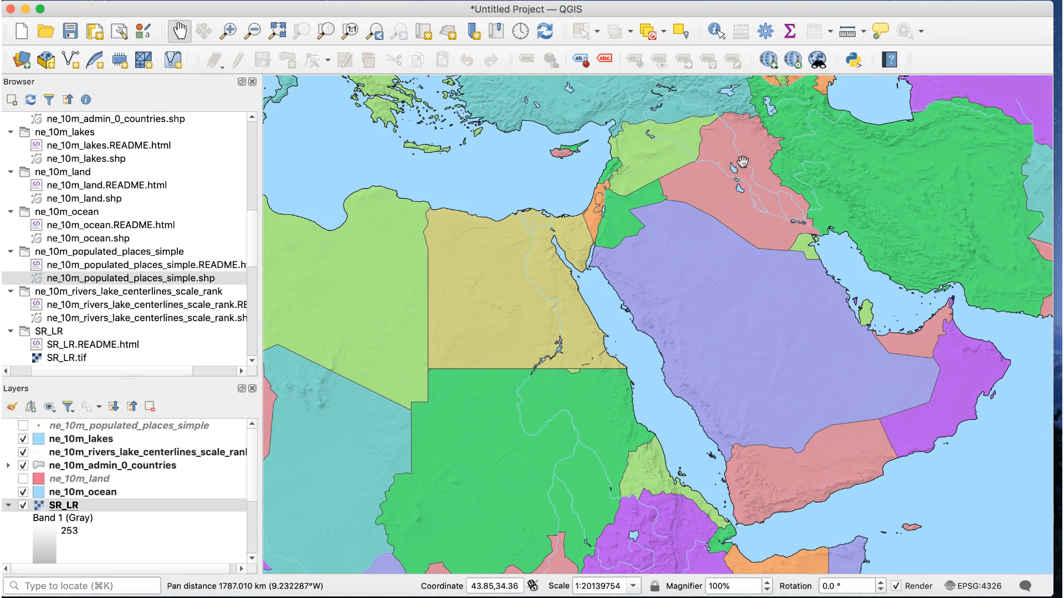
{"action": "left_click_drag", "start_coordinate": [742, 162], "coordinate": [636, 423]}
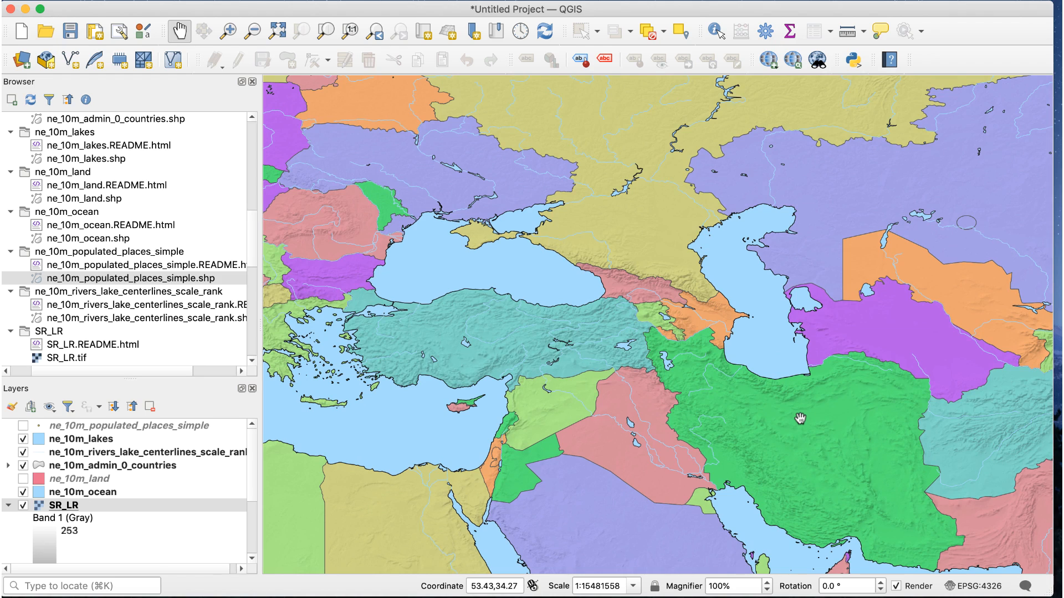
{"action": "left_click", "coordinate": [23, 426]}
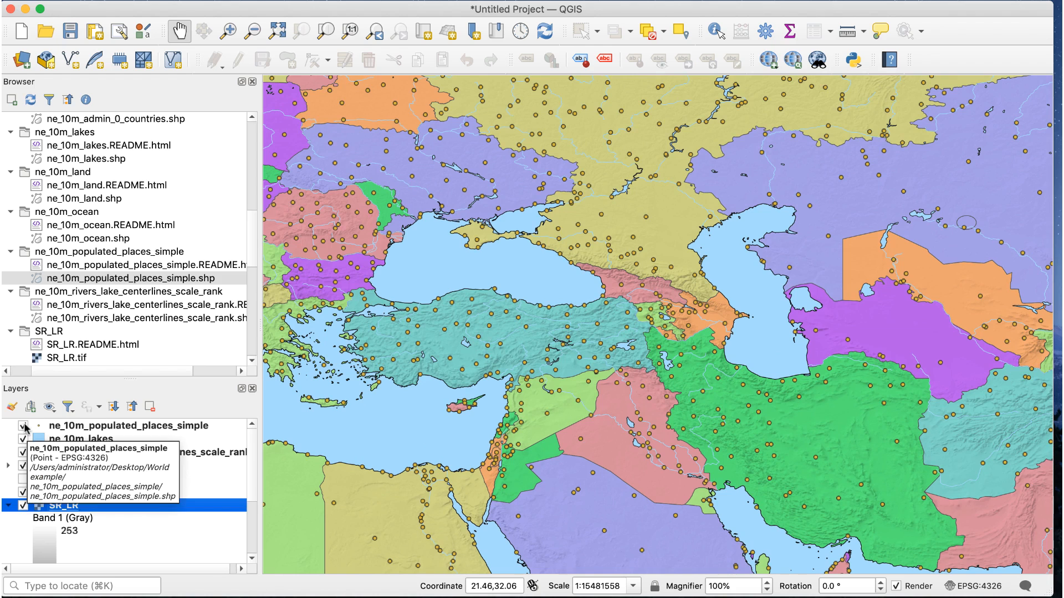
{"action": "right_click", "coordinate": [180, 429]}
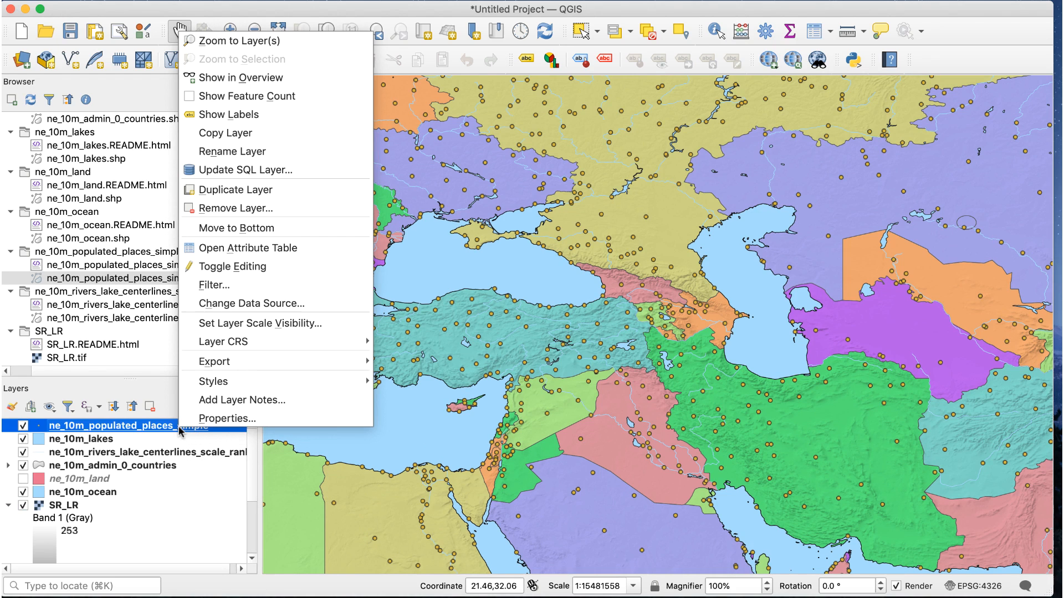
{"action": "left_click", "coordinate": [232, 289]}
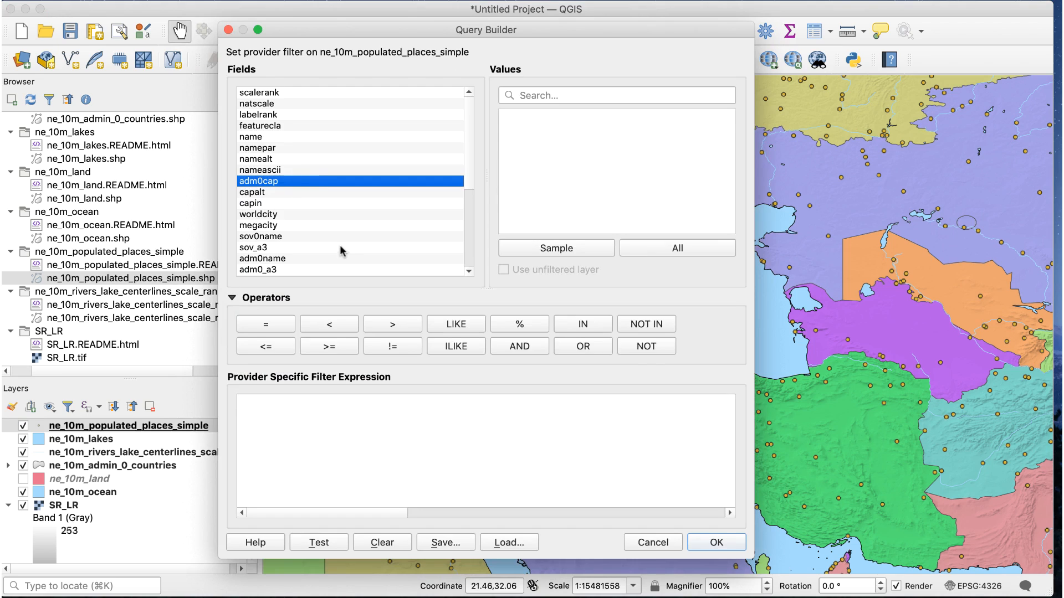
{"action": "double_click", "coordinate": [297, 185]}
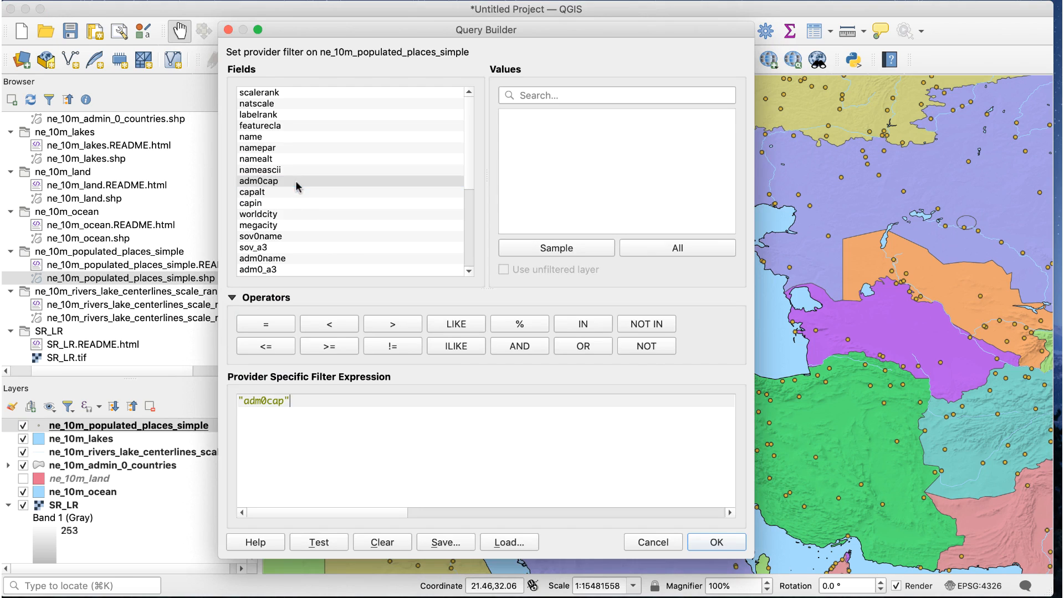
{"action": "left_click", "coordinate": [271, 330]}
{"action": "left_click", "coordinate": [687, 250]}
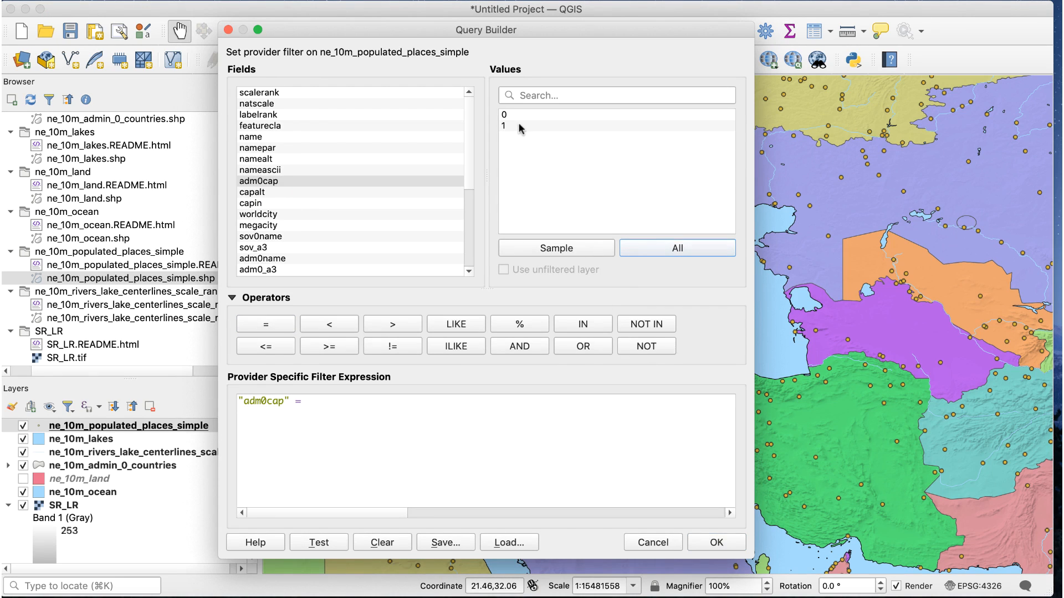
{"action": "left_click", "coordinate": [519, 126]}
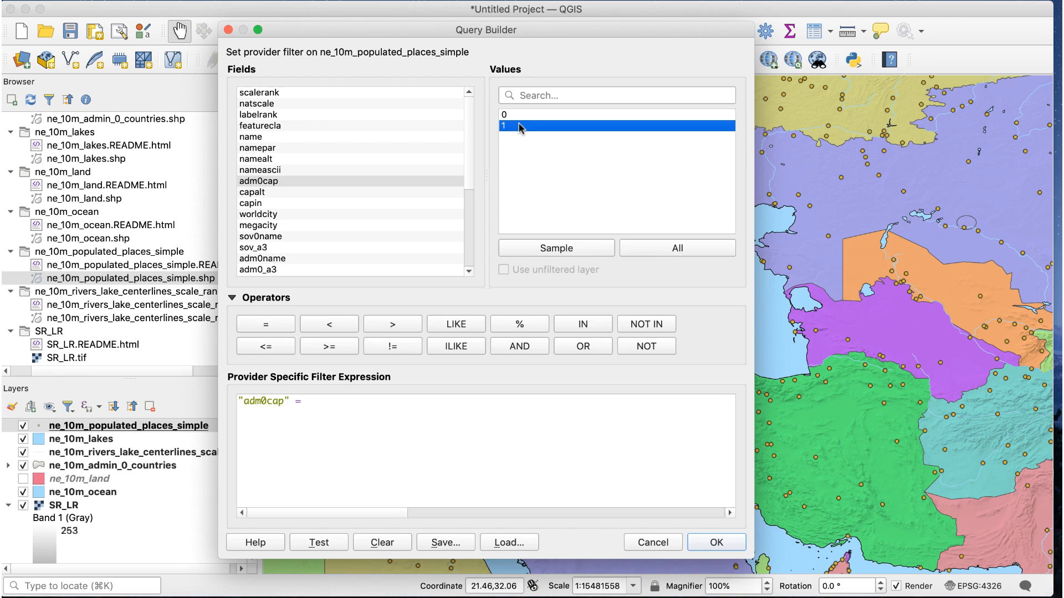
{"action": "double_click", "coordinate": [519, 126]}
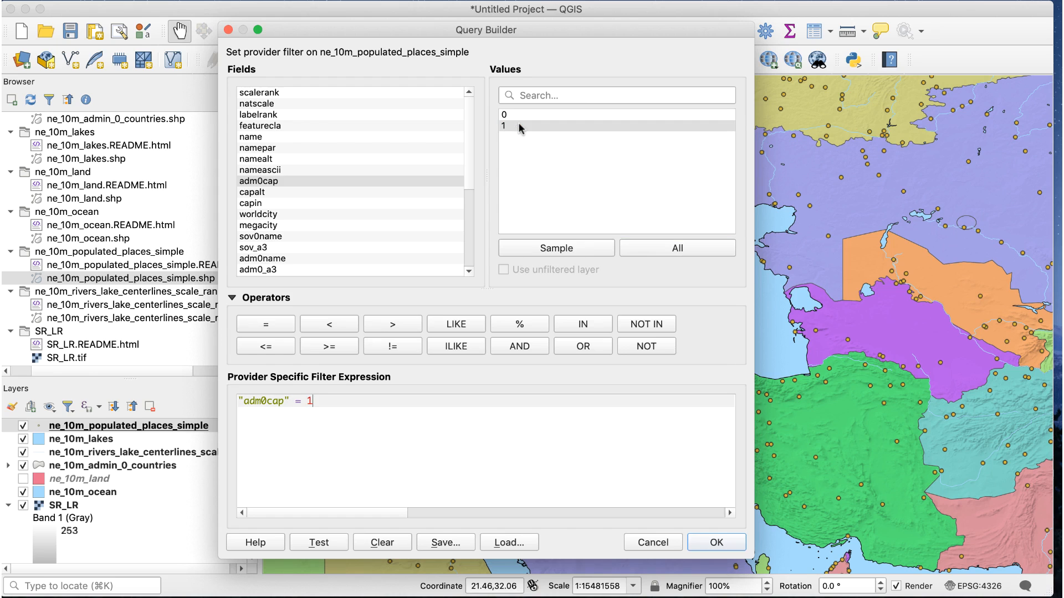
{"action": "left_click", "coordinate": [712, 543]}
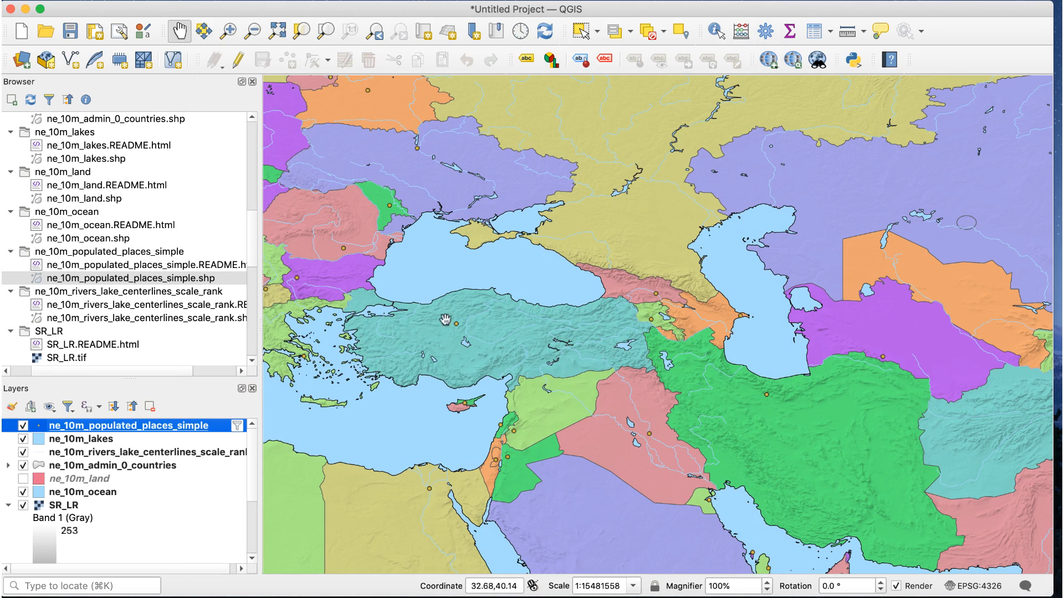
- Give the ne_10m_populated_places_simple capitals the dot black marker symbol at a size of 3 millimeters and accept the layer properties
{"action": "left_click_drag", "start_coordinate": [387, 283], "coordinate": [707, 254]}
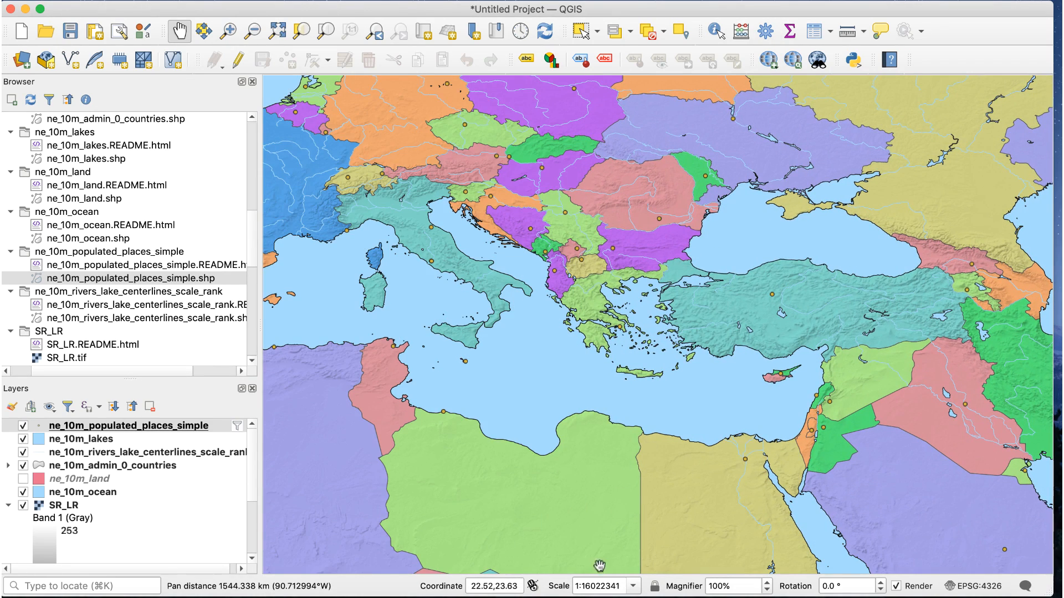
{"action": "left_click_drag", "start_coordinate": [597, 523], "coordinate": [595, 136]}
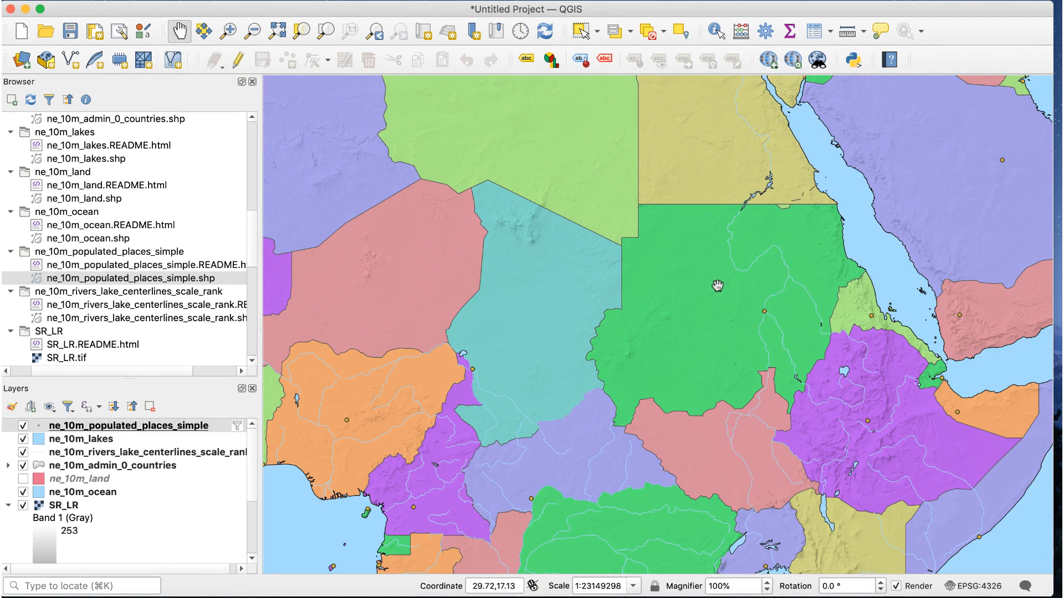
{"action": "left_click", "coordinate": [180, 427]}
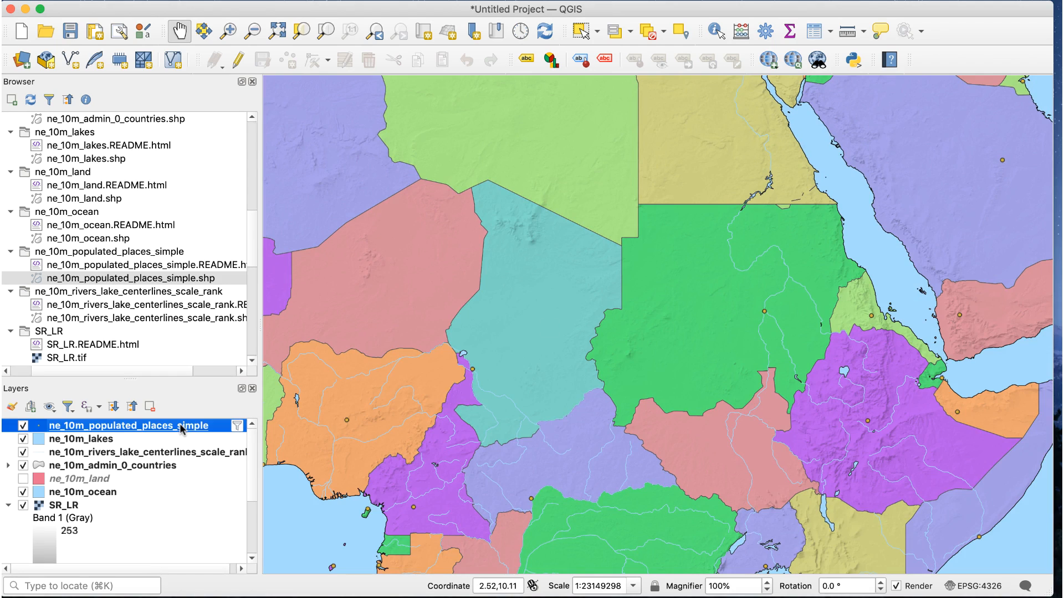
{"action": "double_click", "coordinate": [180, 427]}
{"action": "left_click", "coordinate": [460, 359]}
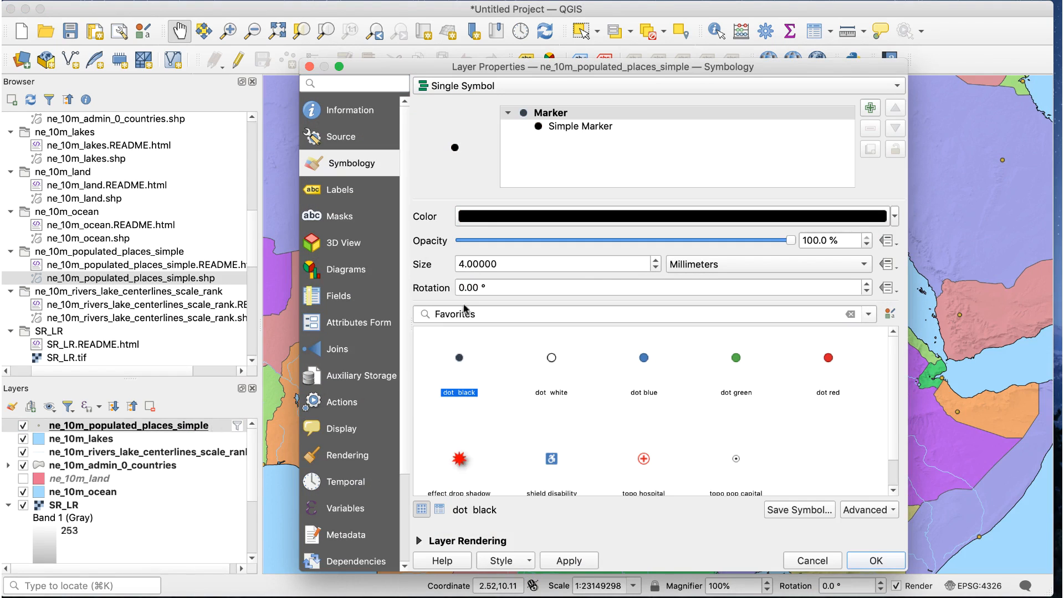
{"action": "left_click", "coordinate": [656, 268]}
{"action": "left_click", "coordinate": [656, 268]}
{"action": "left_click", "coordinate": [655, 269]}
{"action": "left_click", "coordinate": [655, 268]}
{"action": "left_click", "coordinate": [655, 268]}
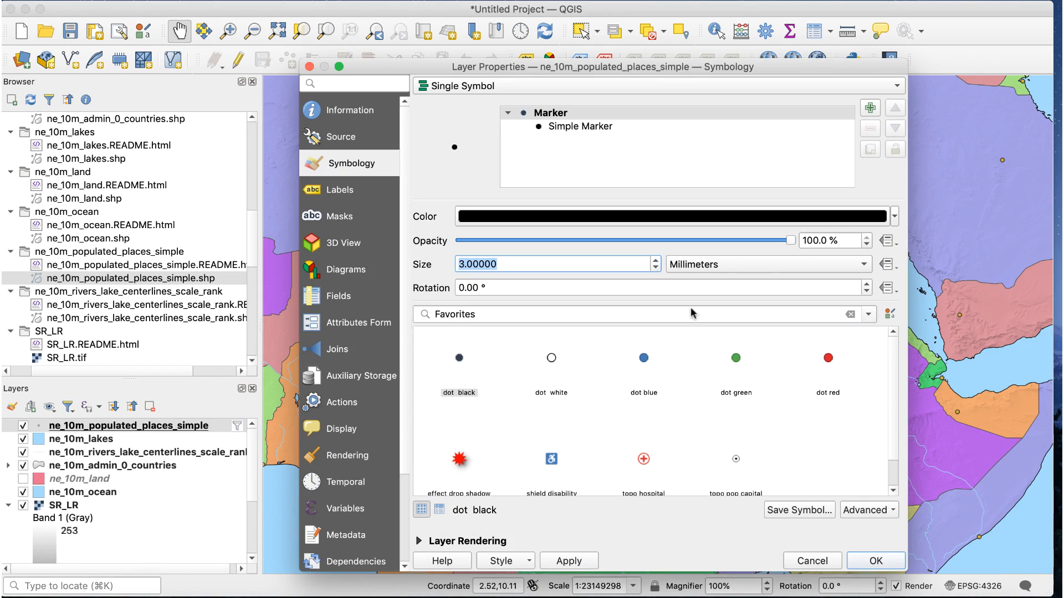
{"action": "left_click", "coordinate": [871, 560]}
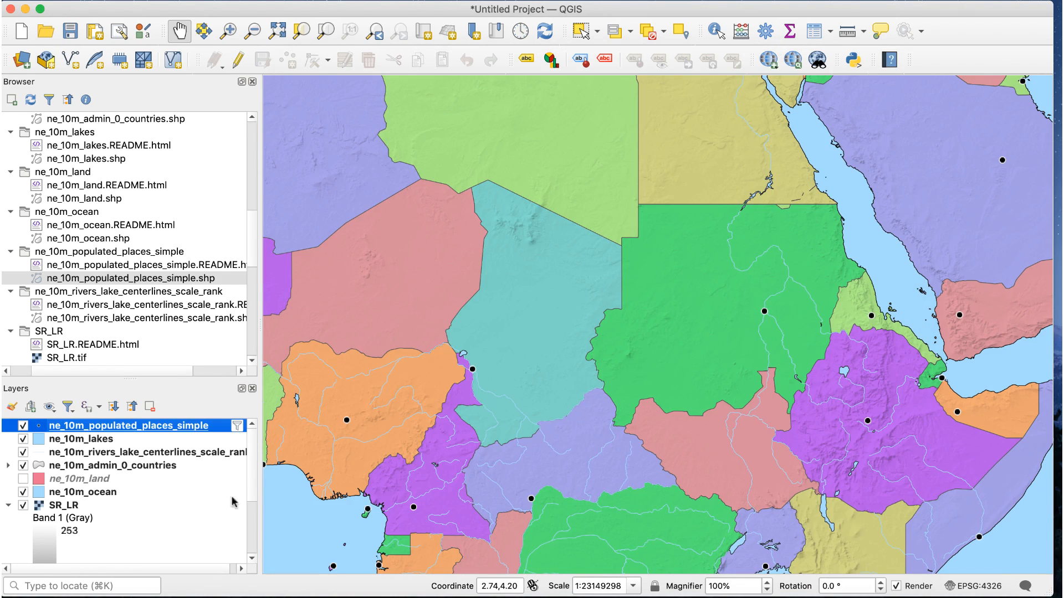
- Label the ne_10m_populated_places_simple capitals with Single Labels using the name field
{"action": "double_click", "coordinate": [128, 426]}
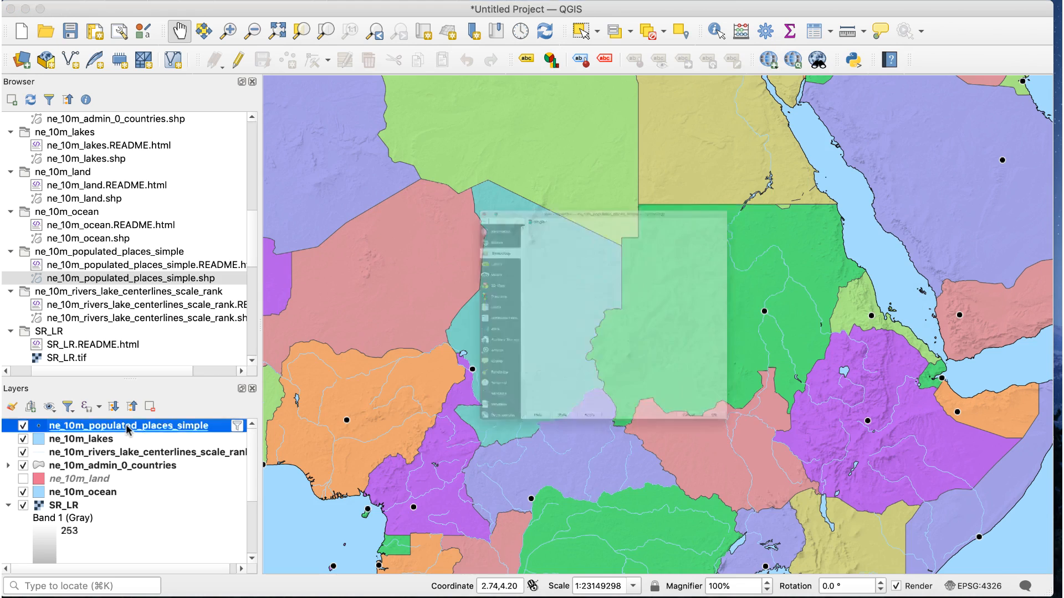
{"action": "left_click", "coordinate": [356, 193]}
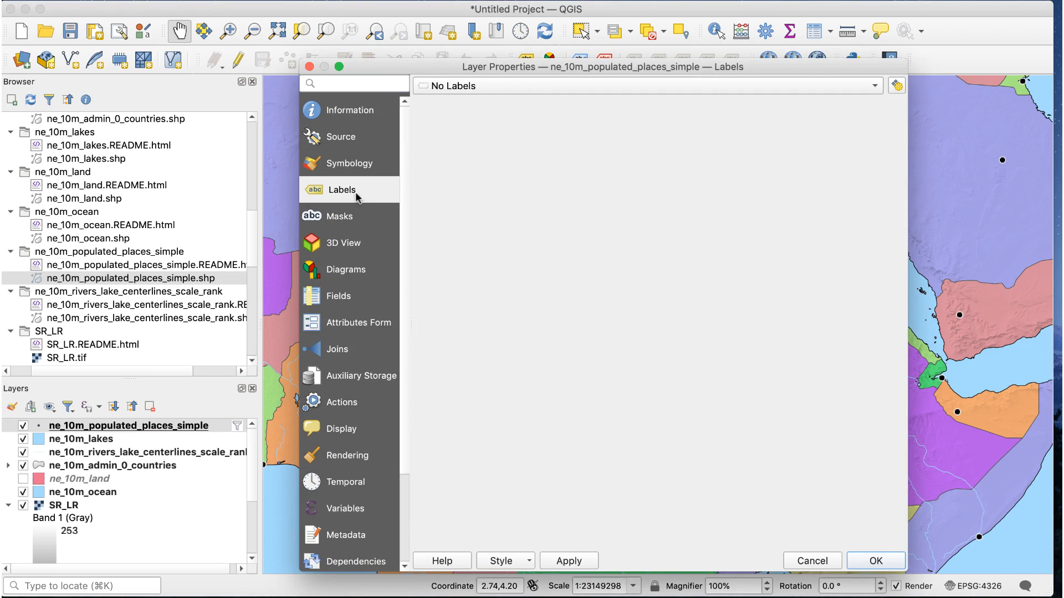
{"action": "left_click", "coordinate": [481, 86]}
{"action": "left_click", "coordinate": [482, 105]}
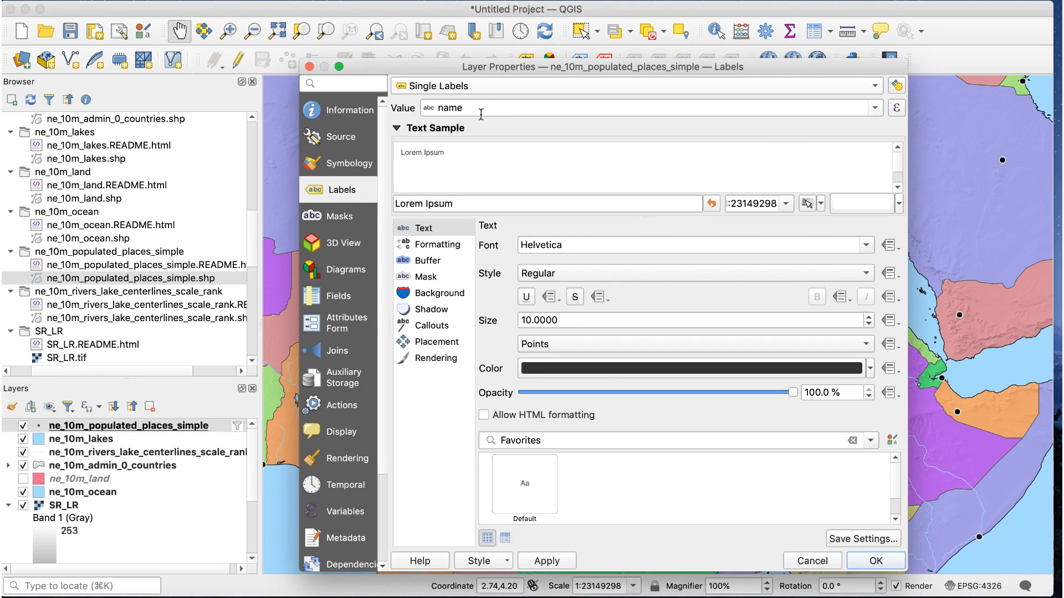
{"action": "left_click", "coordinate": [865, 564]}
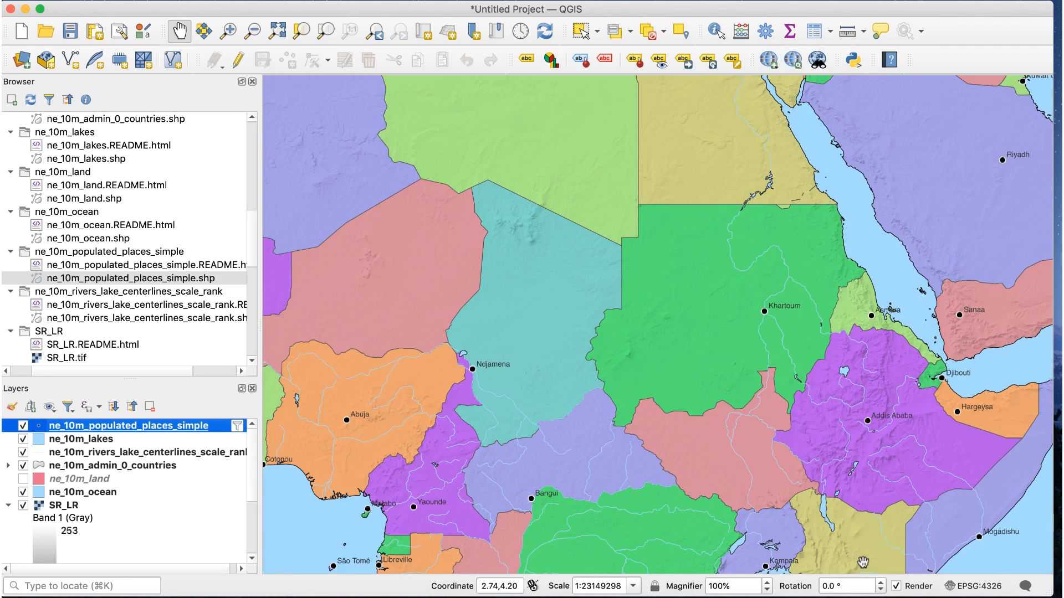
- Label the ne_10m_admin_0_countries layer with Single Labels from the NAME field, in 12-point Helvetica Oblique
{"action": "left_click", "coordinate": [133, 467]}
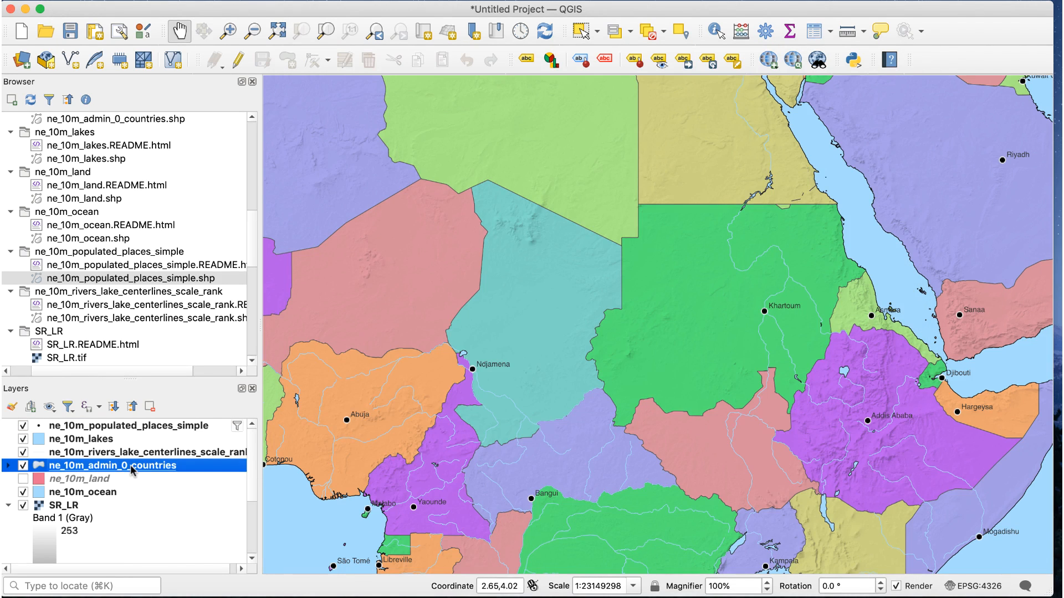
{"action": "double_click", "coordinate": [133, 467]}
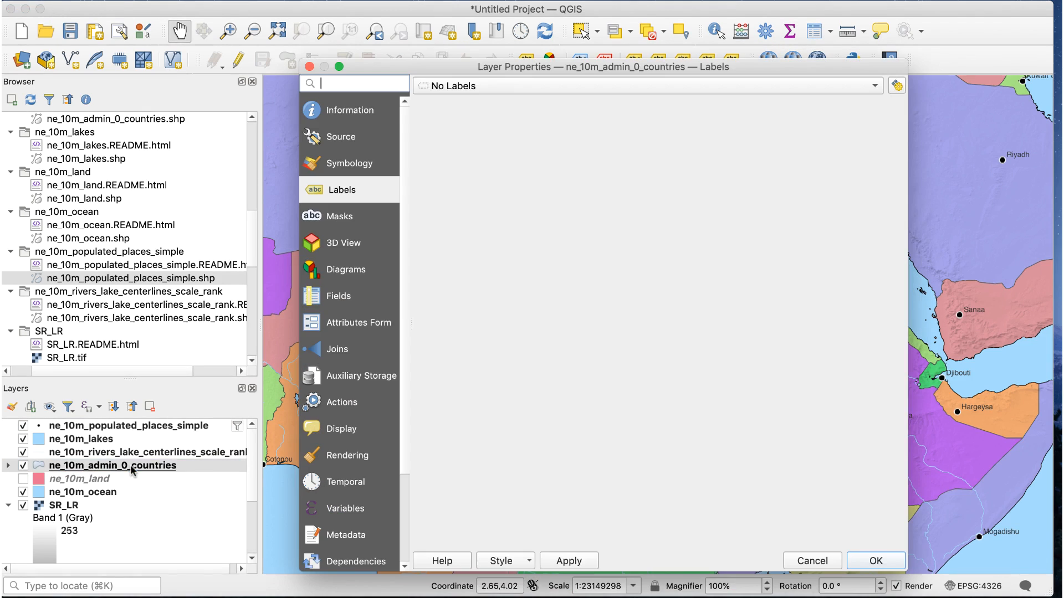
{"action": "left_click", "coordinate": [482, 87]}
{"action": "left_click", "coordinate": [489, 106]}
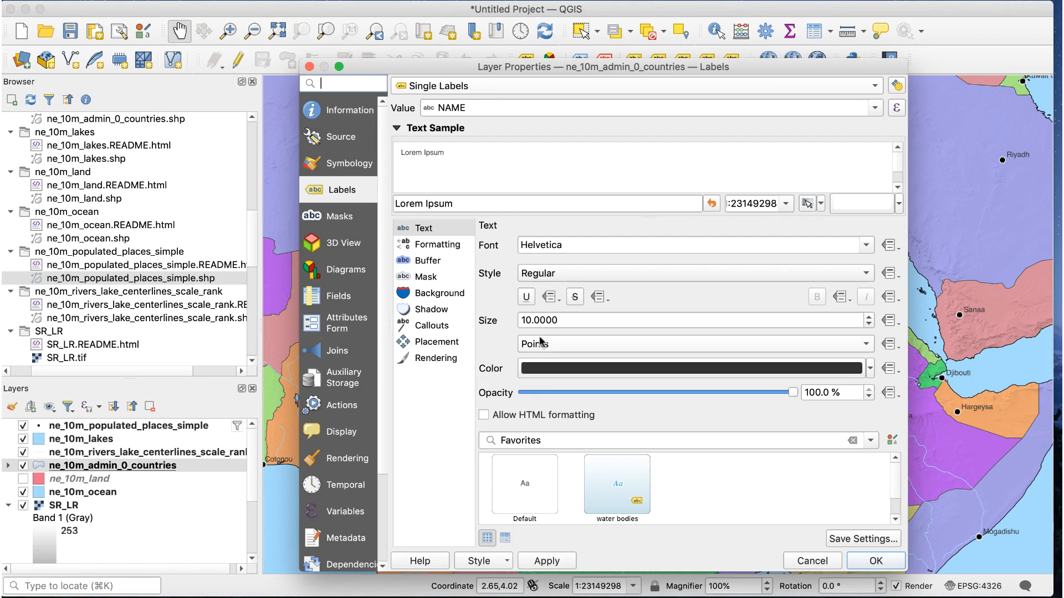
{"action": "double_click", "coordinate": [869, 317]}
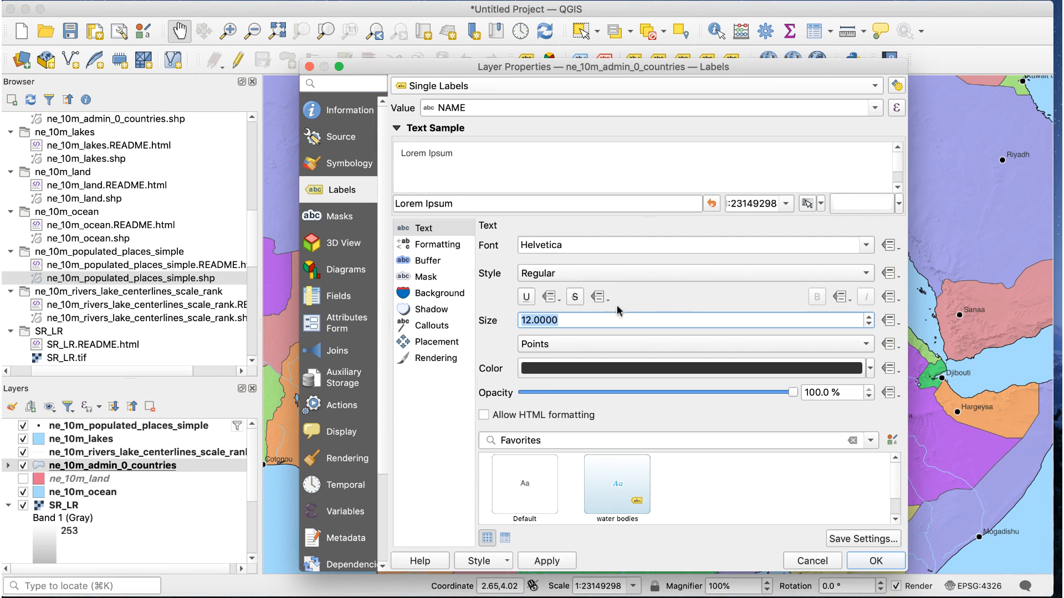
{"action": "left_click", "coordinate": [577, 274]}
{"action": "left_click", "coordinate": [579, 292]}
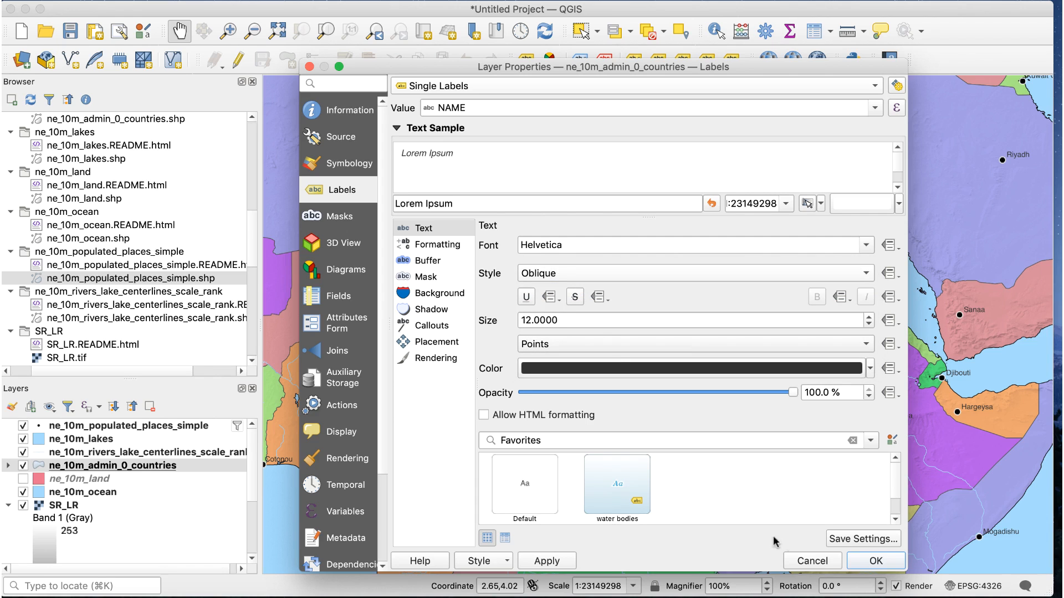
{"action": "left_click", "coordinate": [873, 561]}
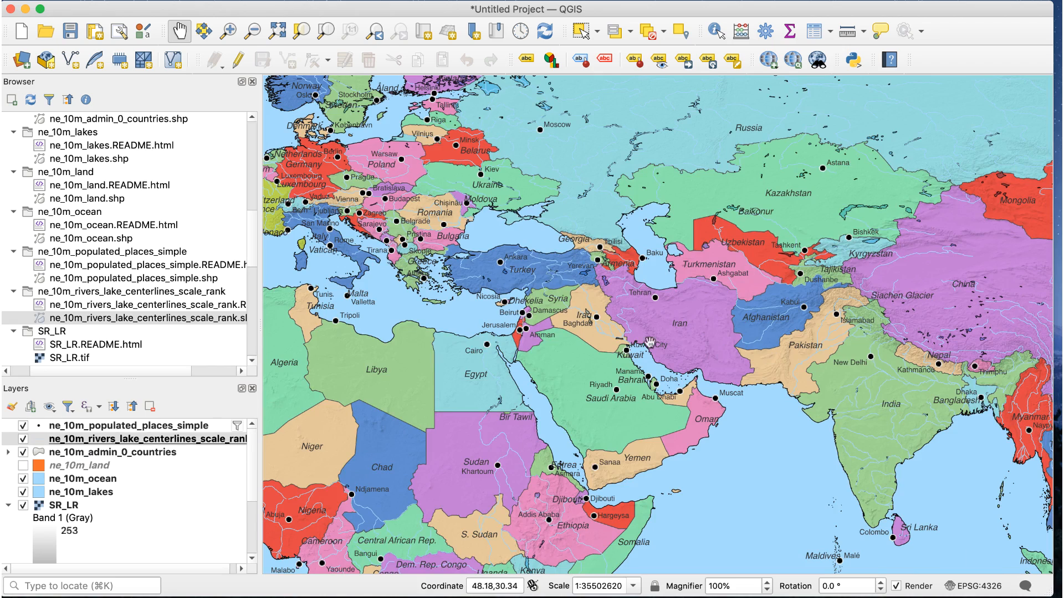
- Hide the ne_10m_populated_places_simple and ne_10m_admin_0_countries layers and show the ne_10m_land layer
{"action": "left_click", "coordinate": [23, 425]}
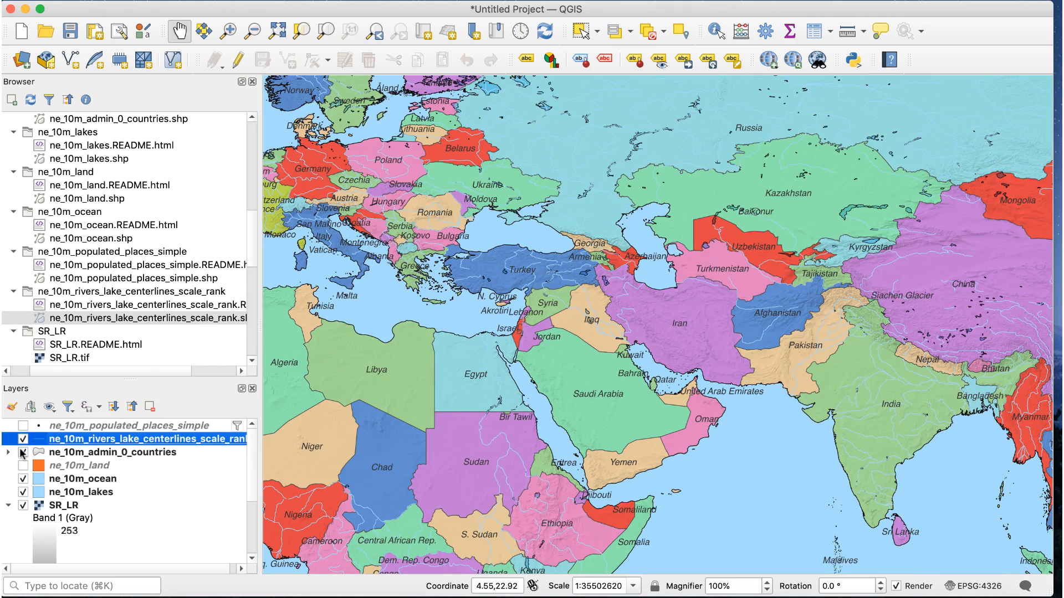
{"action": "left_click", "coordinate": [23, 452]}
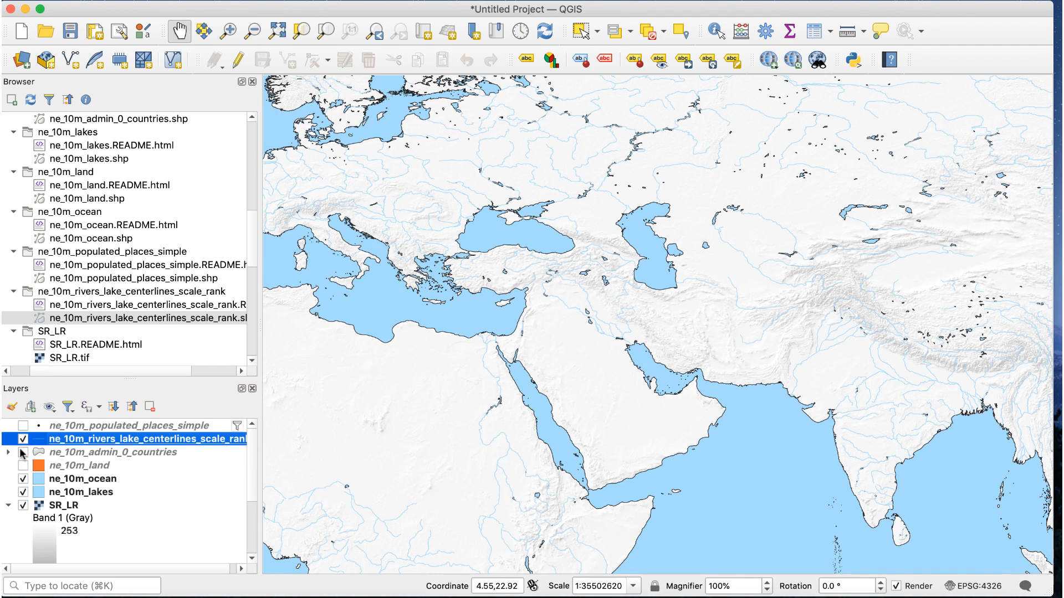
{"action": "left_click", "coordinate": [24, 466]}
- Set the ne_10m_land fill colour to brown #928462 and change its layer blending mode so the shaded relief shows through
{"action": "double_click", "coordinate": [128, 466]}
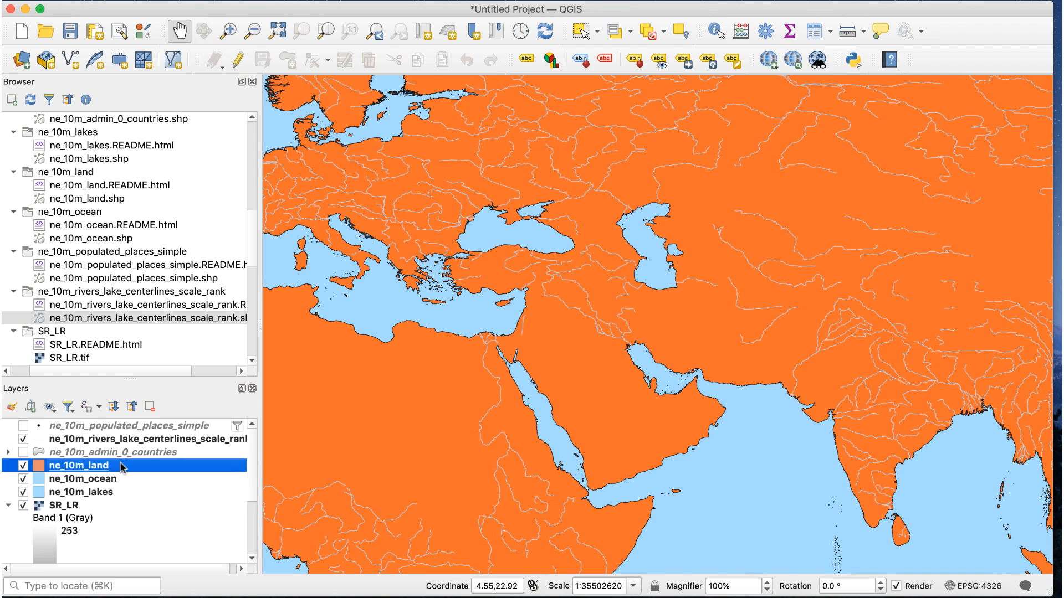
{"action": "left_click", "coordinate": [587, 208]}
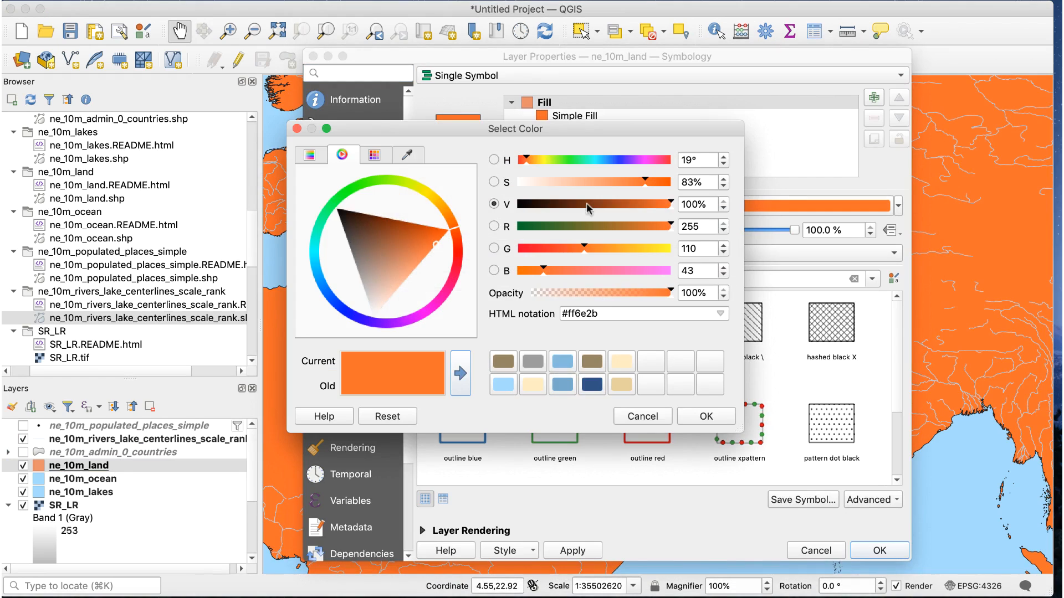
{"action": "left_click", "coordinate": [592, 361]}
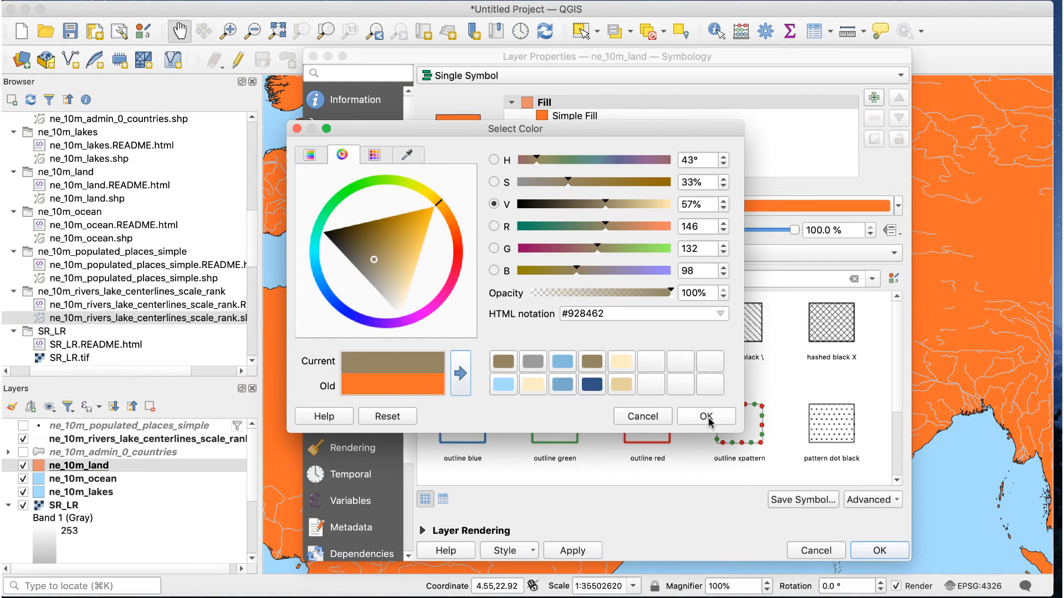
{"action": "left_click", "coordinate": [706, 416]}
{"action": "left_click", "coordinate": [428, 535]}
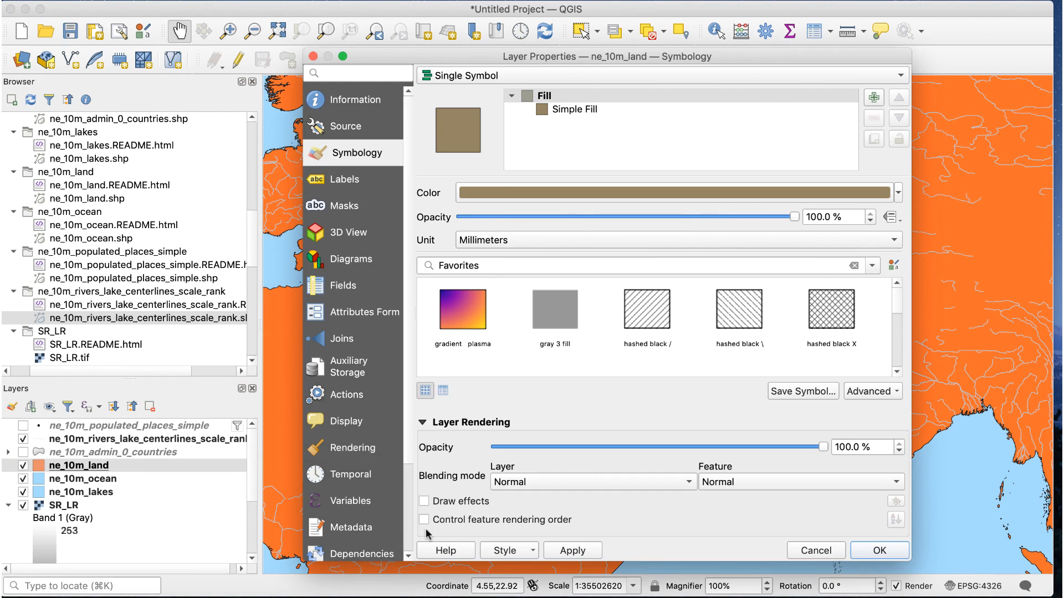
{"action": "left_click", "coordinate": [575, 478]}
{"action": "left_click", "coordinate": [576, 489]}
{"action": "left_click", "coordinate": [868, 550]}
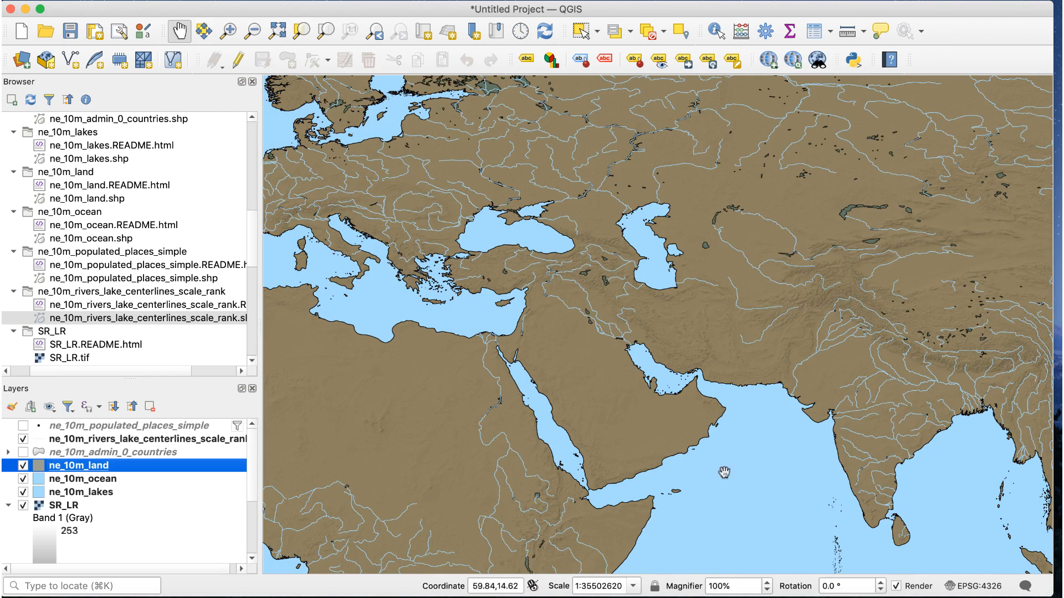
- Set the SR_LR shaded relief's contrast to 0 to strengthen the terrain under the brown land
{"action": "scroll", "coordinate": [755, 379], "scroll_direction": "up", "scroll_amount": 1}
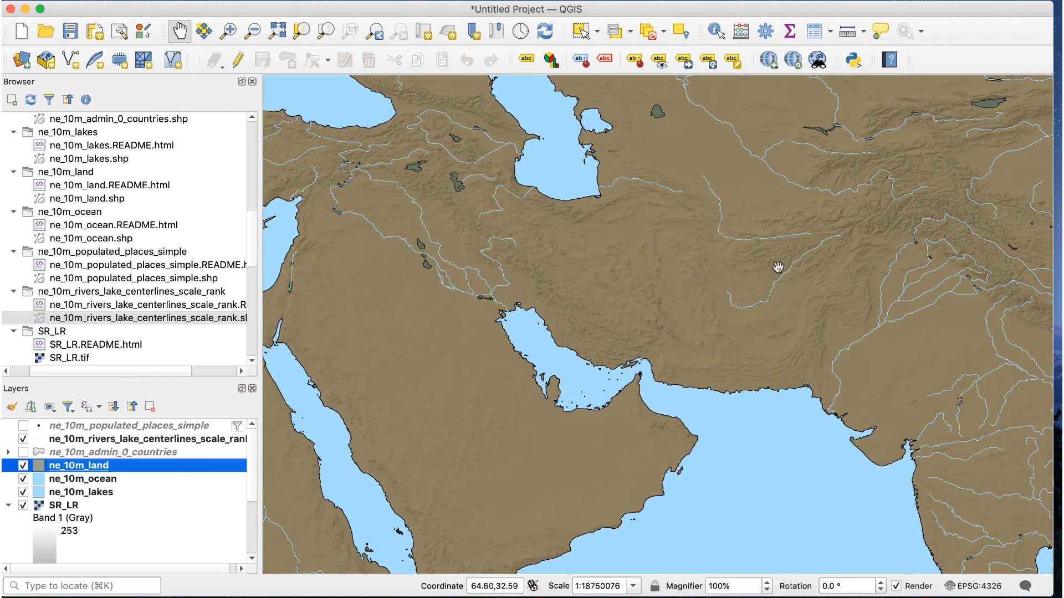
{"action": "left_click_drag", "start_coordinate": [777, 269], "coordinate": [676, 368]}
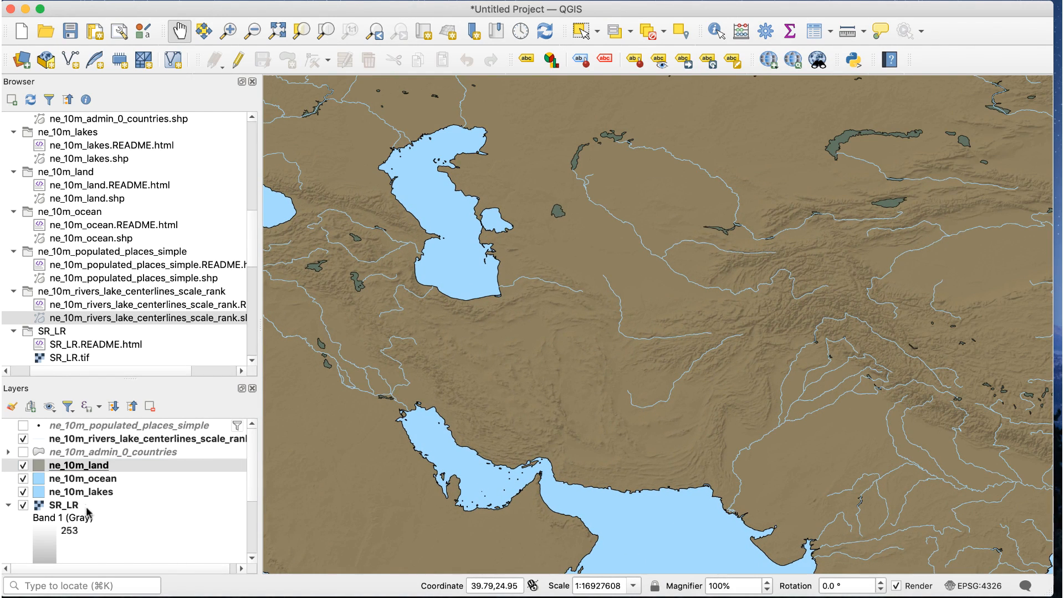
{"action": "double_click", "coordinate": [86, 505]}
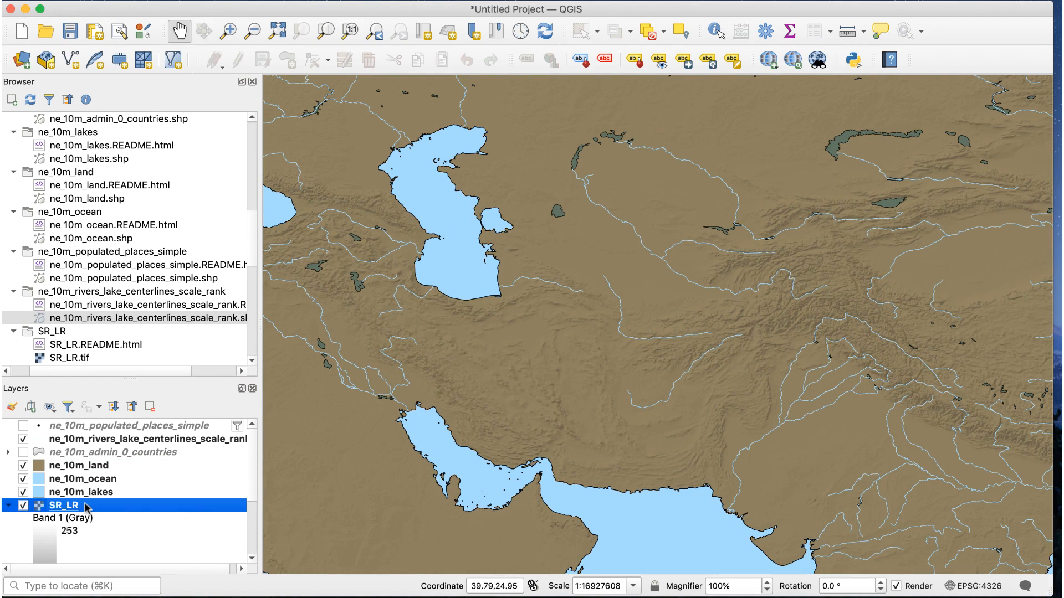
{"action": "double_click", "coordinate": [998, 375]}
{"action": "type", "text": "0"}
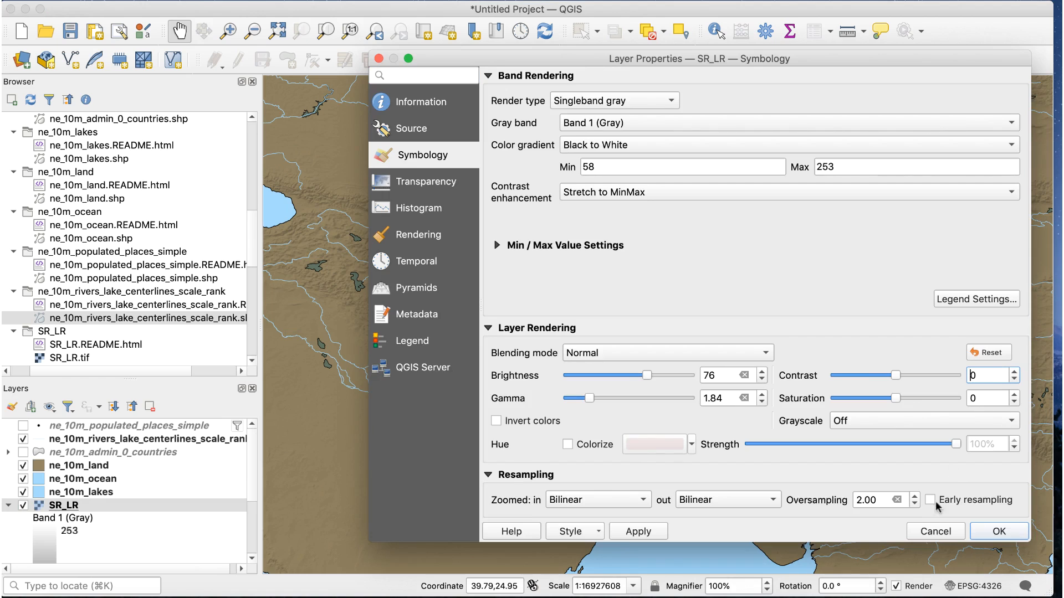
{"action": "left_click", "coordinate": [999, 531]}
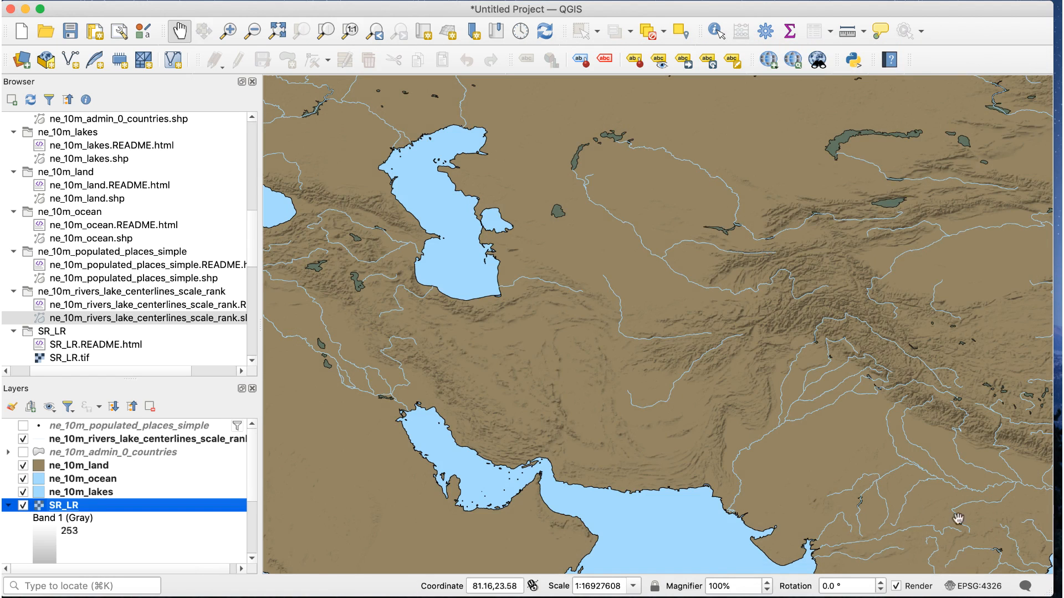
- Show the ne_10m_admin_0_countries layer and switch it to a Single Symbol simple fill with the No Brush fill style
{"action": "left_click", "coordinate": [23, 454]}
{"action": "double_click", "coordinate": [113, 454]}
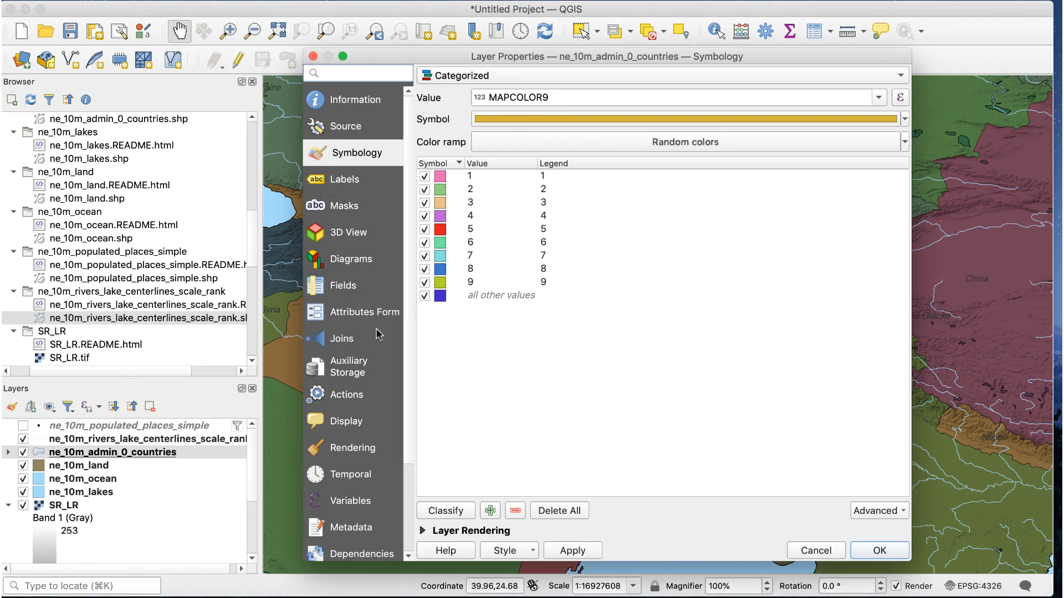
{"action": "left_click", "coordinate": [497, 77]}
{"action": "left_click", "coordinate": [500, 60]}
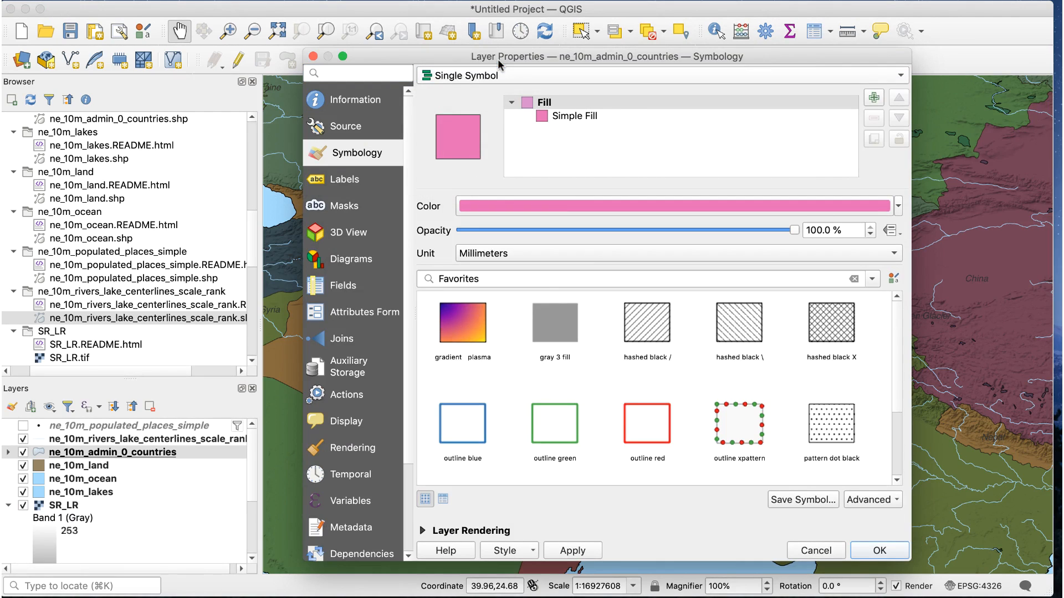
{"action": "left_click", "coordinate": [613, 119]}
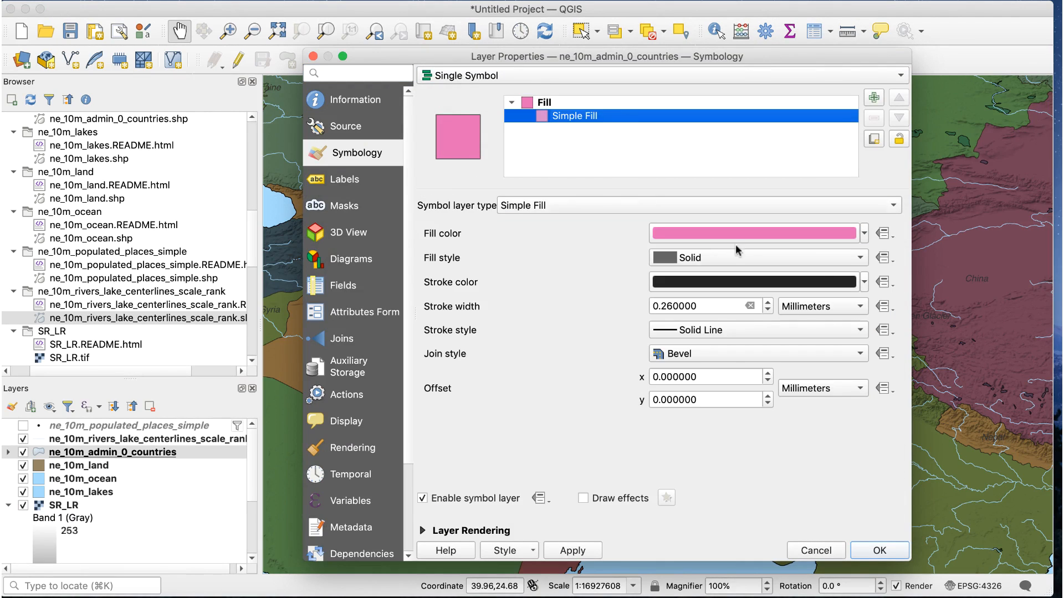
{"action": "left_click", "coordinate": [859, 258]}
{"action": "left_click", "coordinate": [842, 276]}
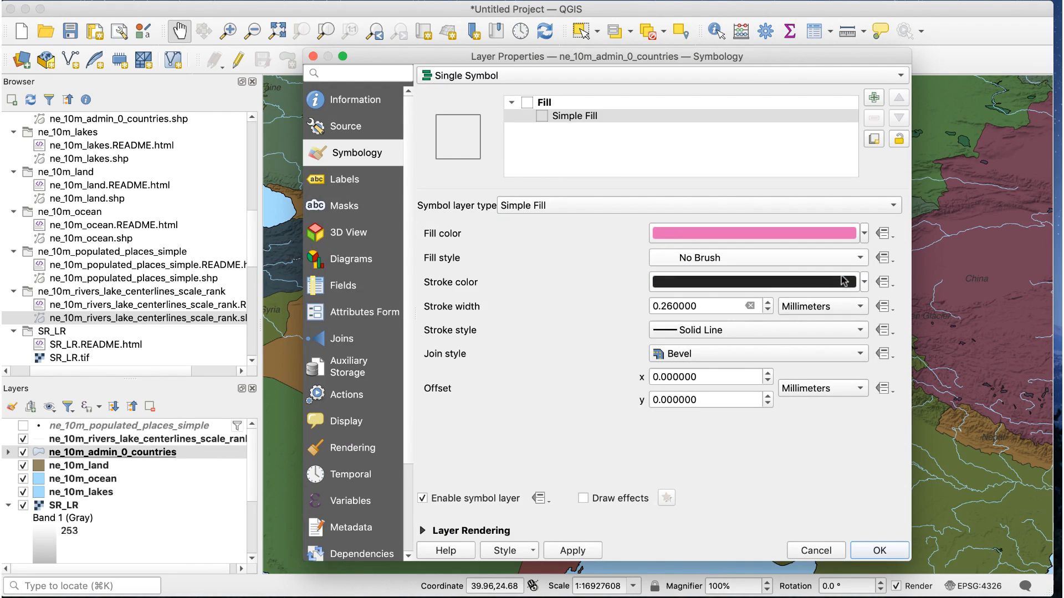
- Set the countries' stroke colour to pale cream with the layer blending mode Normal, and accept the layer properties
{"action": "left_click", "coordinate": [760, 283]}
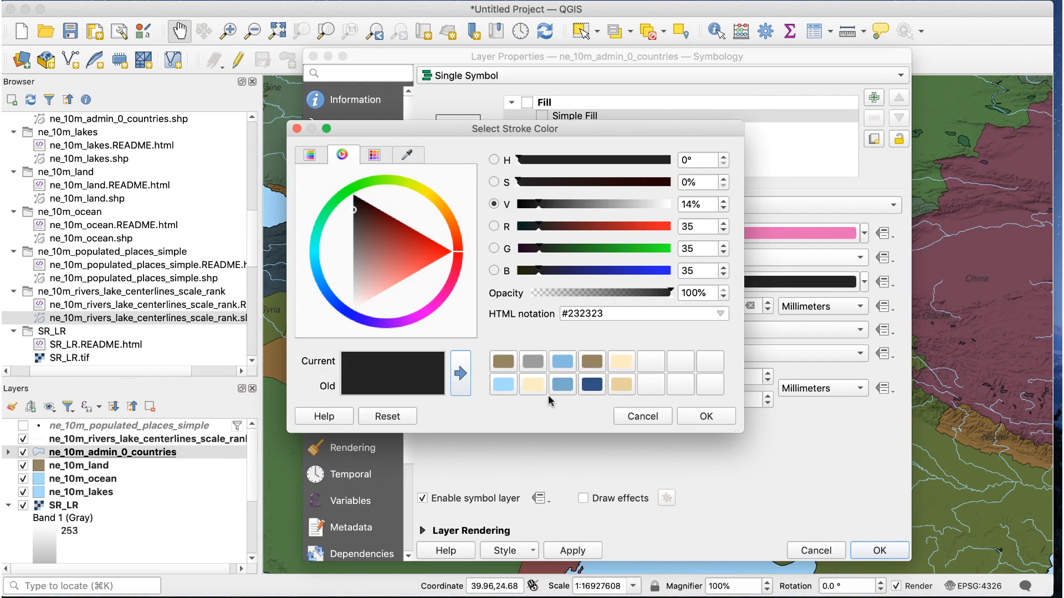
{"action": "left_click", "coordinate": [533, 386]}
{"action": "left_click", "coordinate": [706, 419]}
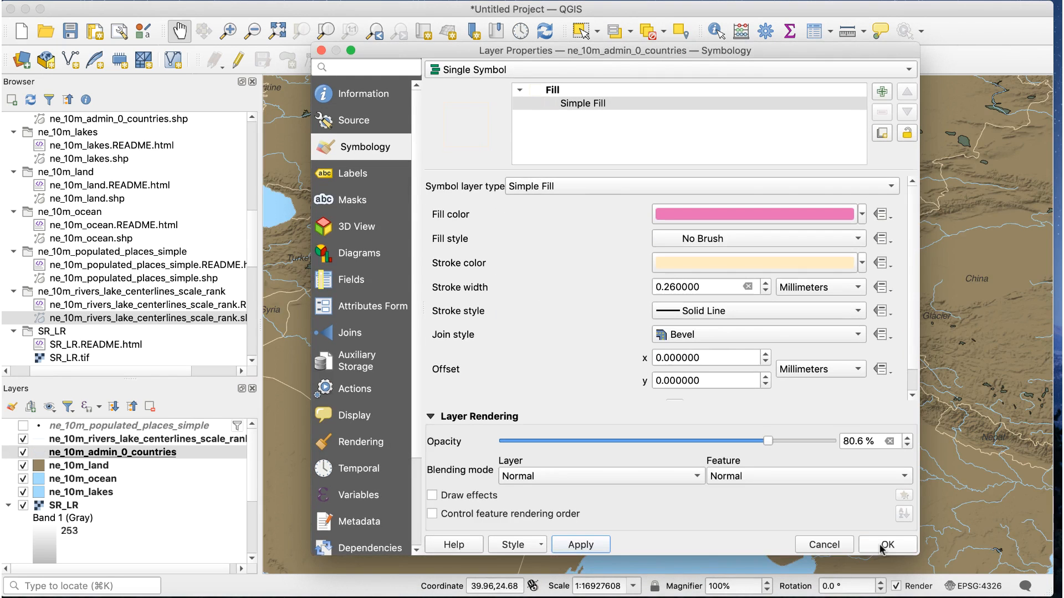
{"action": "left_click", "coordinate": [882, 546]}
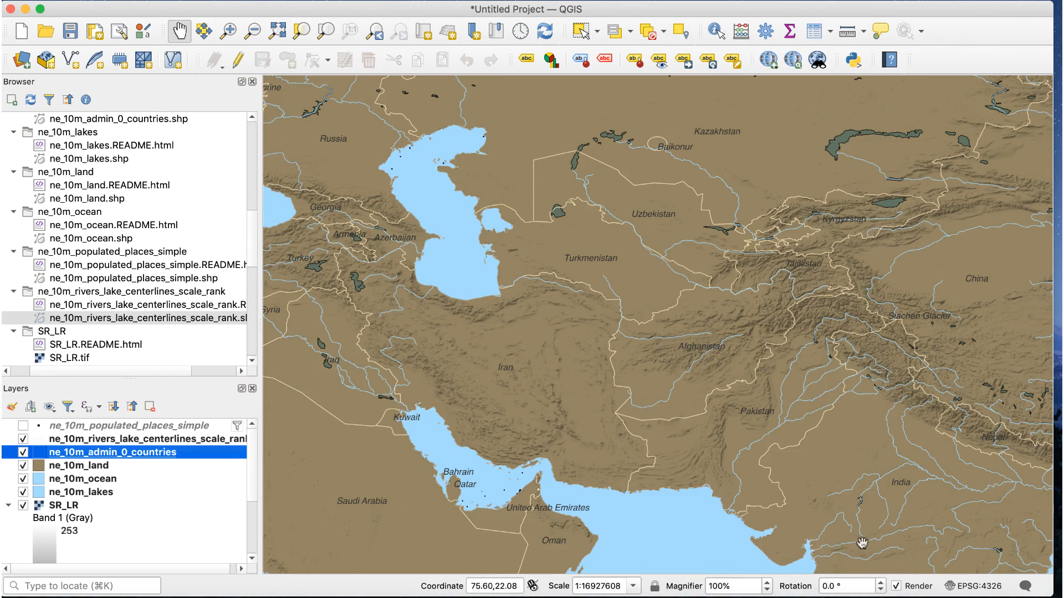
- Show the ne_10m_populated_places_simple layer and set its label text colour to white, accepting the layer properties
{"action": "left_click", "coordinate": [23, 425]}
{"action": "double_click", "coordinate": [109, 427]}
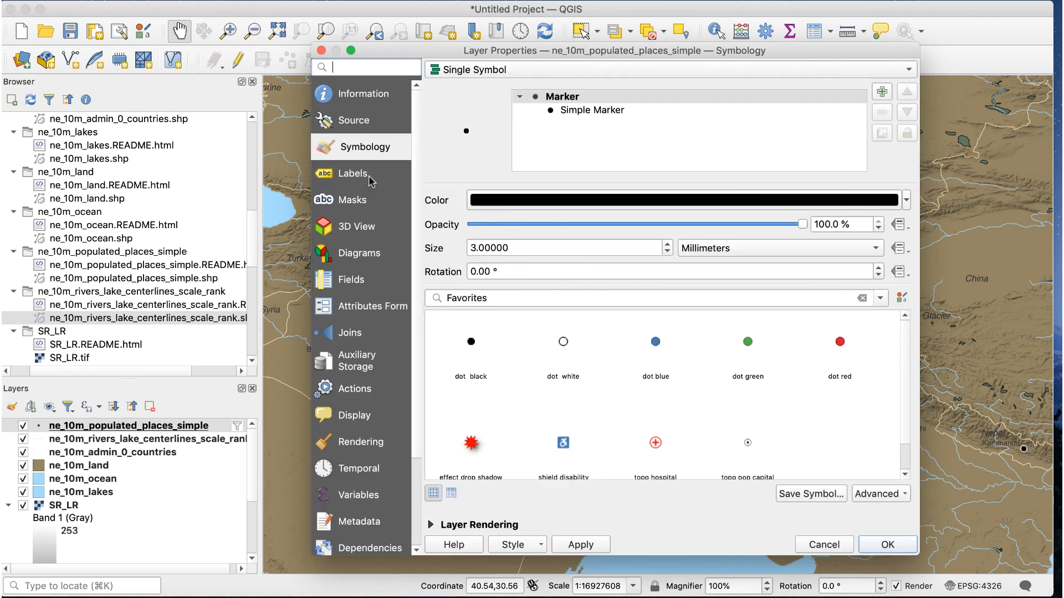
{"action": "left_click", "coordinate": [371, 180]}
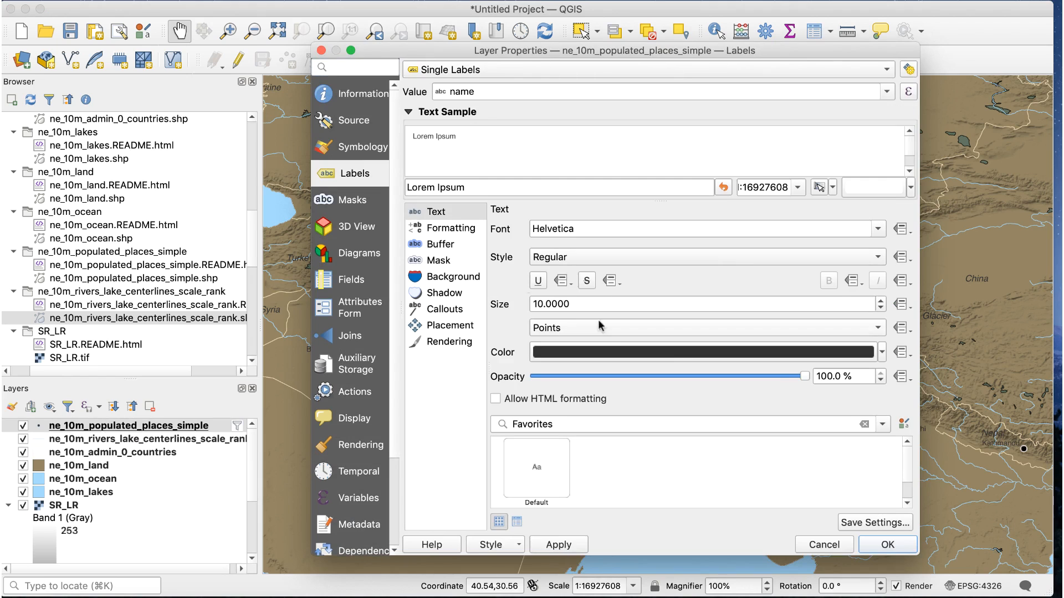
{"action": "left_click", "coordinate": [881, 352]}
{"action": "left_click", "coordinate": [537, 258]}
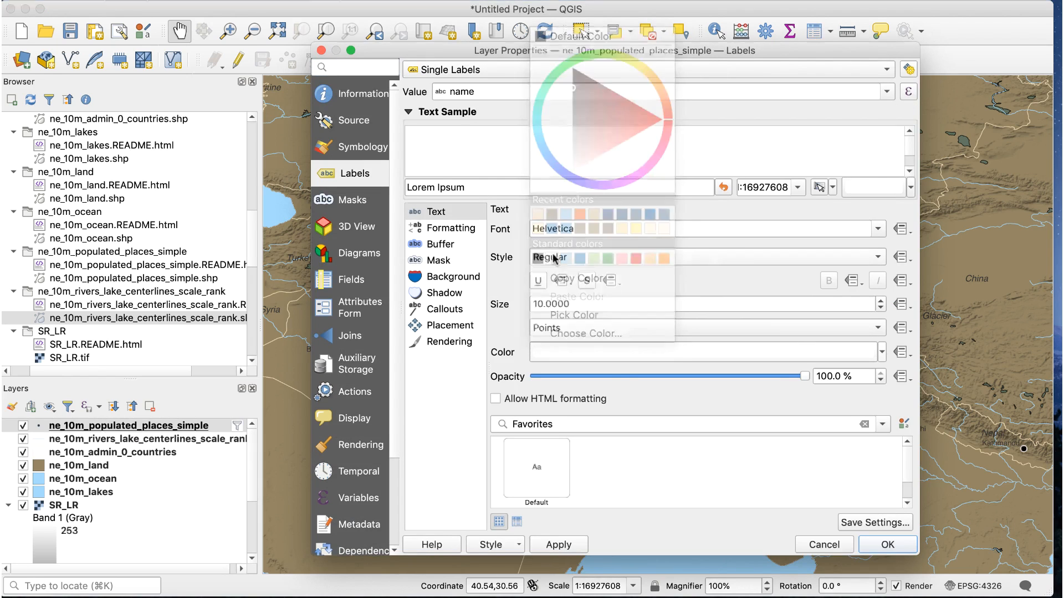
{"action": "left_click", "coordinate": [887, 545]}
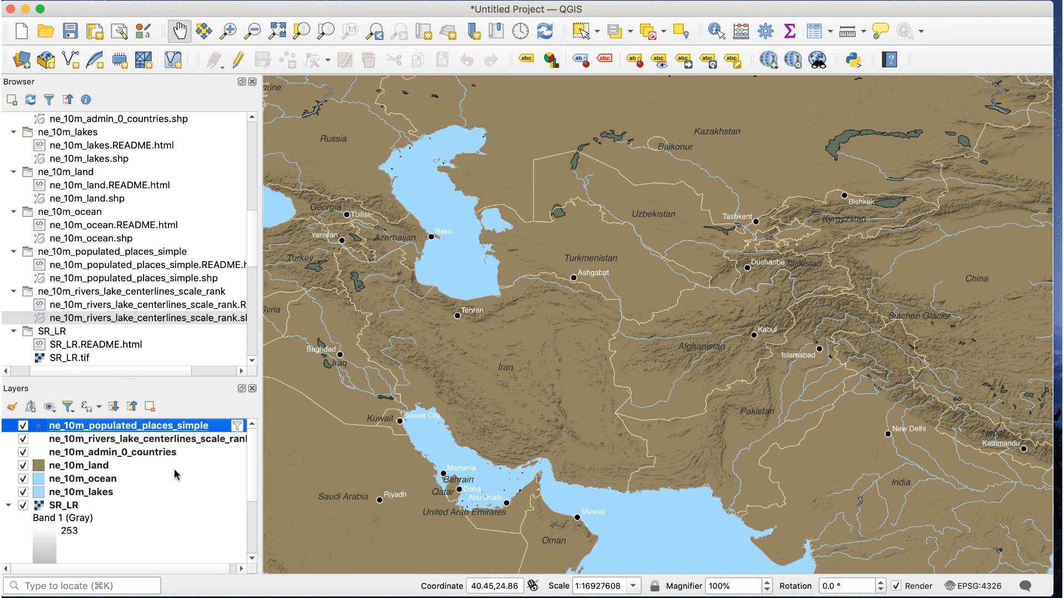
- Set the ne_10m_admin_0_countries label text colour to pale cream and accept the layer properties
{"action": "left_click", "coordinate": [151, 454]}
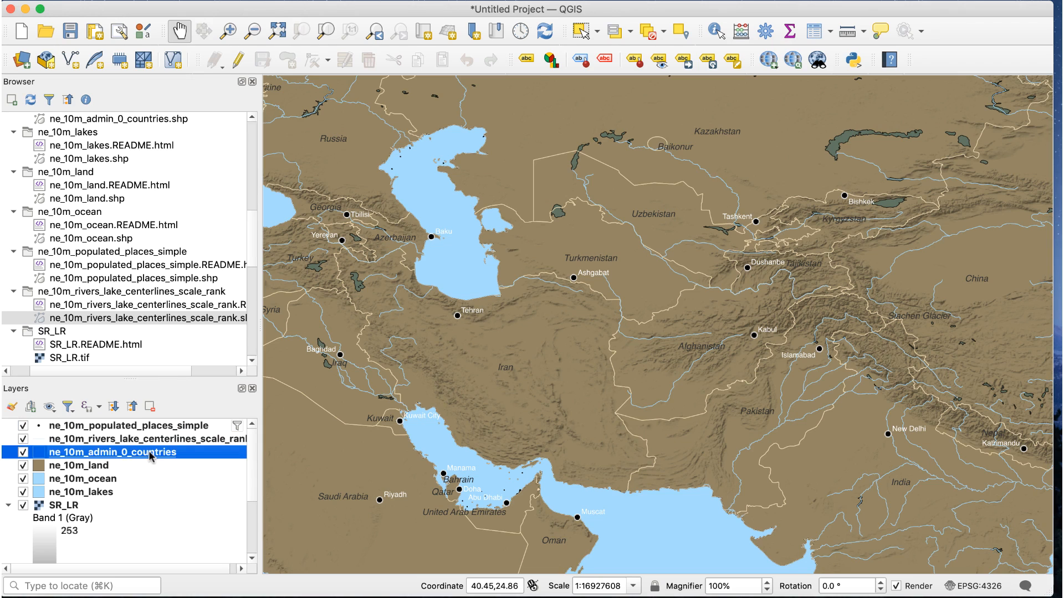
{"action": "double_click", "coordinate": [151, 454]}
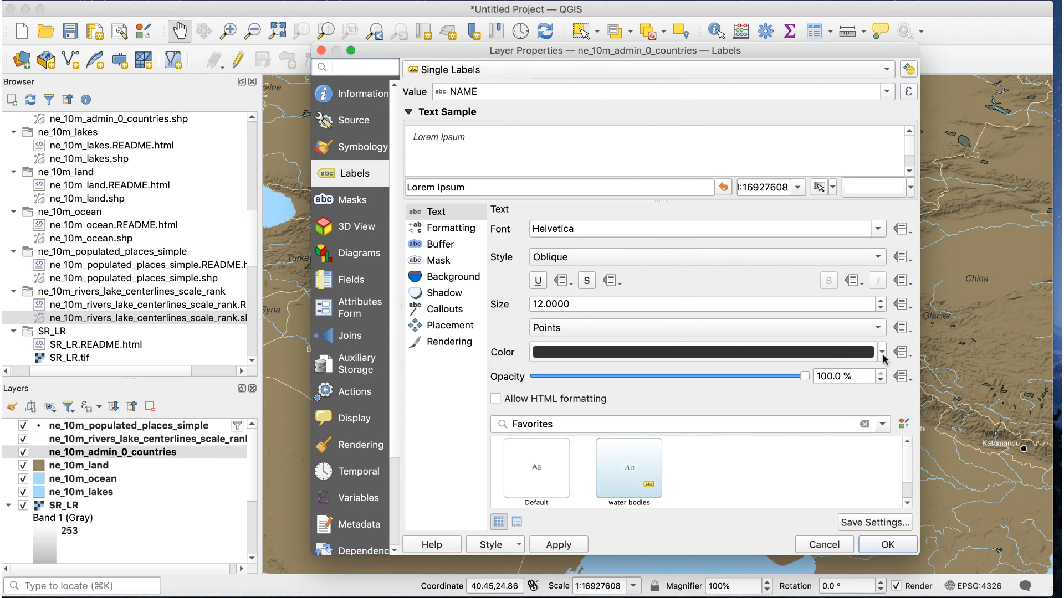
{"action": "left_click", "coordinate": [881, 352]}
{"action": "left_click", "coordinate": [663, 228]}
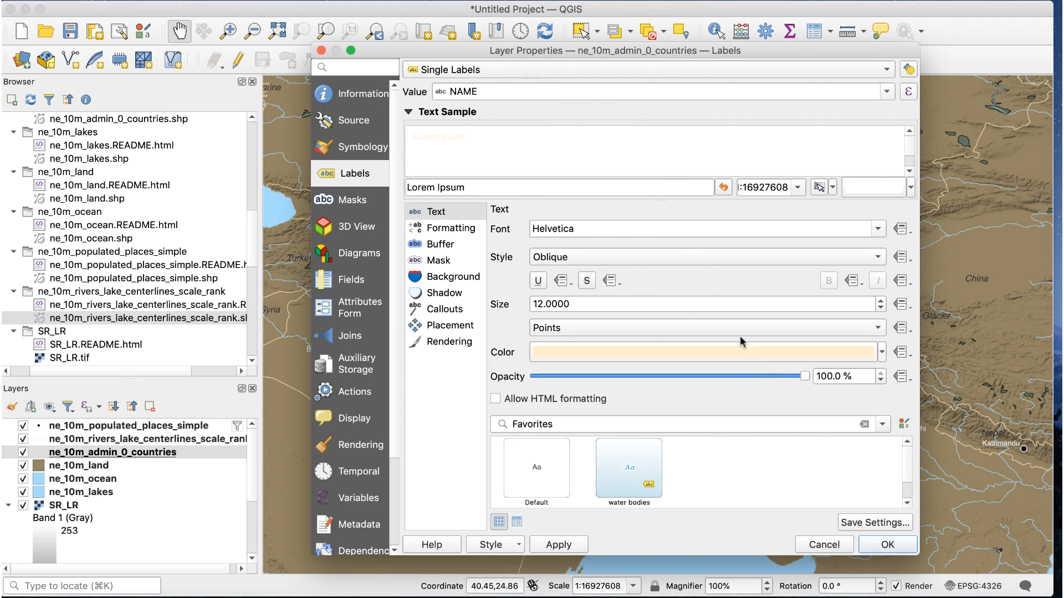
{"action": "left_click", "coordinate": [873, 546]}
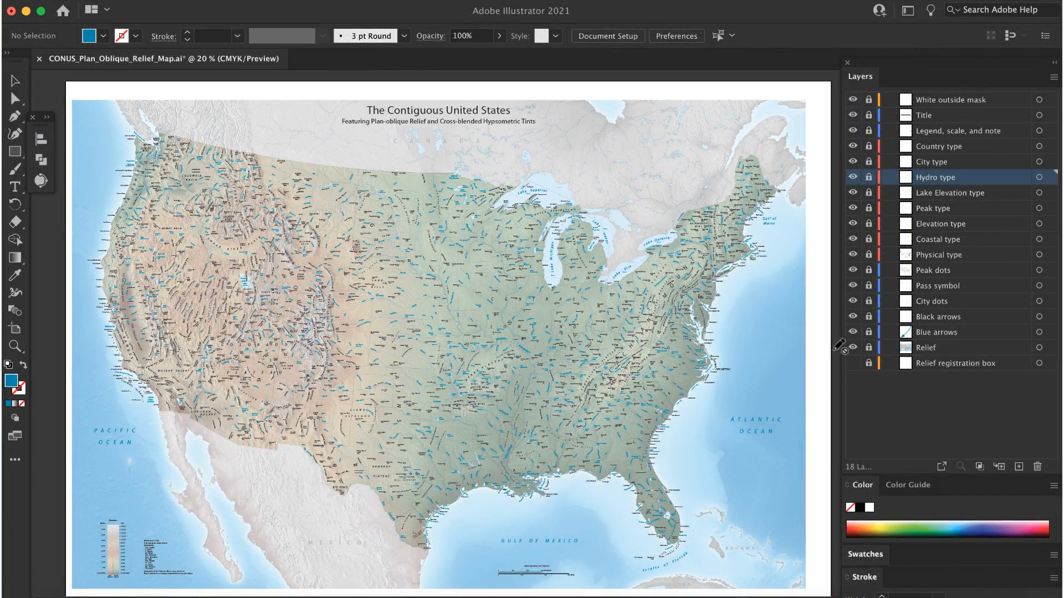
- In Illustrator, unlock the Relief layer of the CONUS_Plan_Oblique_Relief_Map.ai document and send its linked relief image to Photoshop for editing
{"action": "left_click", "coordinate": [868, 348]}
{"action": "left_click", "coordinate": [957, 349]}
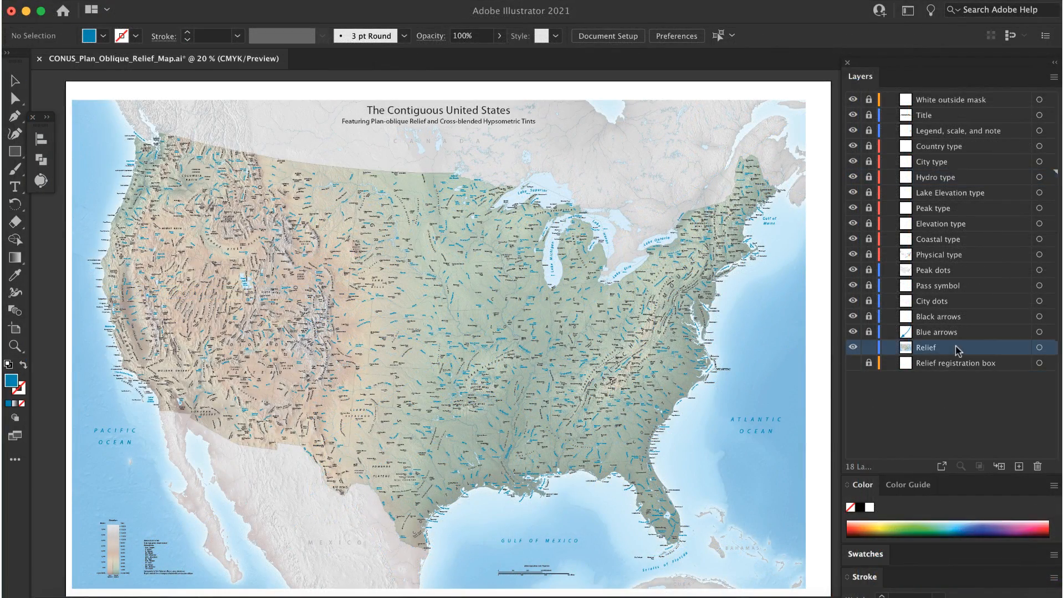
{"action": "left_click", "coordinate": [784, 356]}
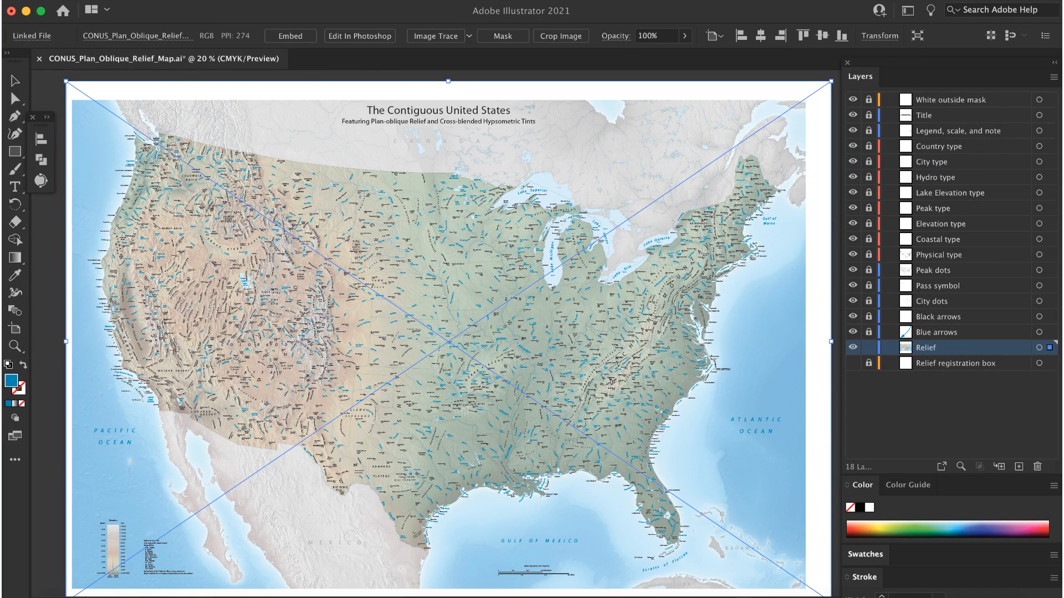
{"action": "left_click", "coordinate": [142, 1]}
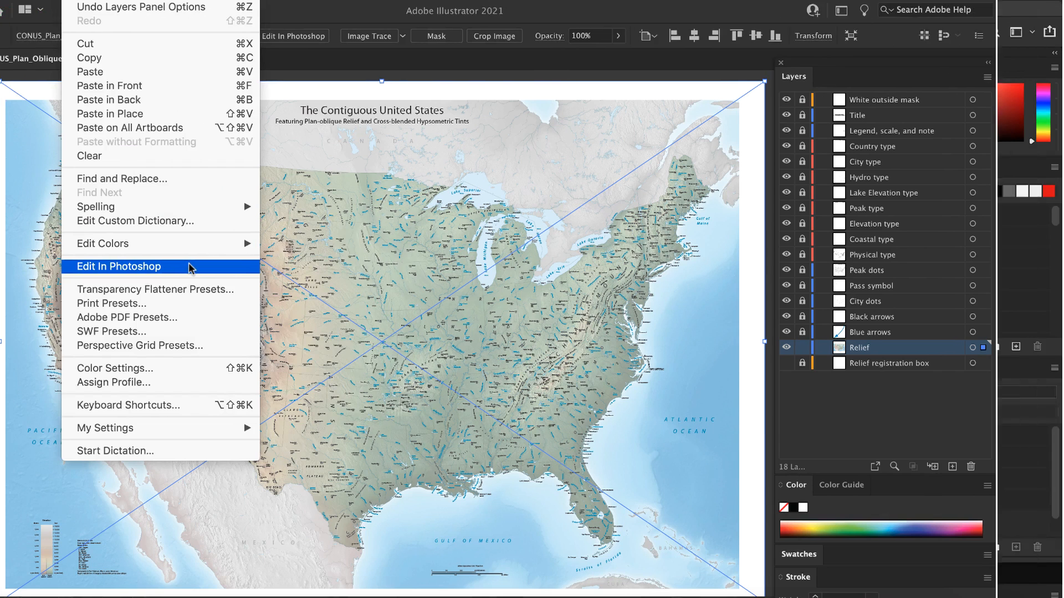
{"action": "left_click", "coordinate": [256, 268]}
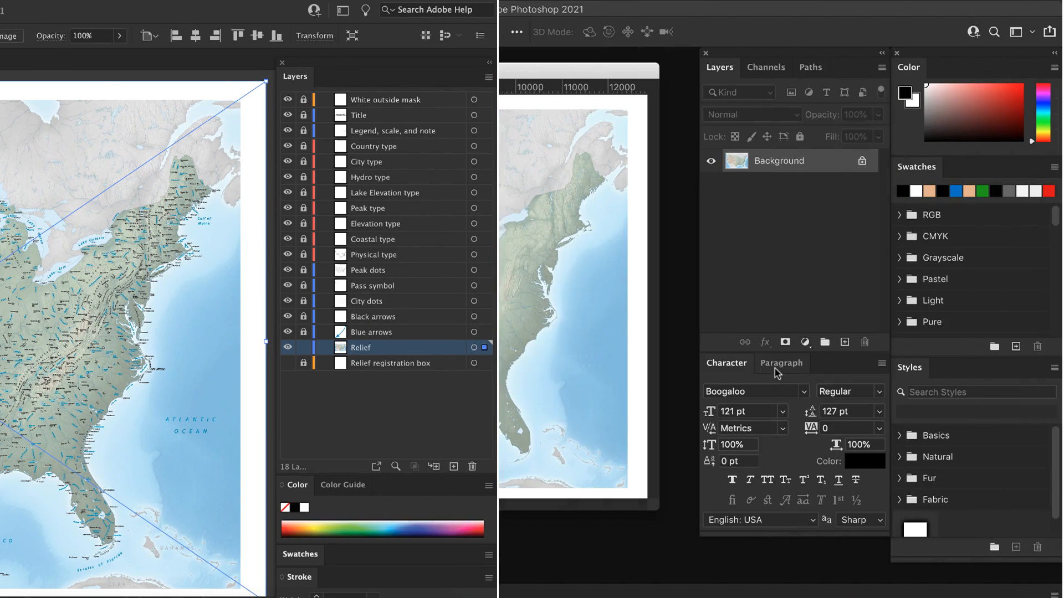
- Darken the relief image with a Levels adjustment, raising the RGB black input level to 97
{"action": "key", "text": "super+l"}
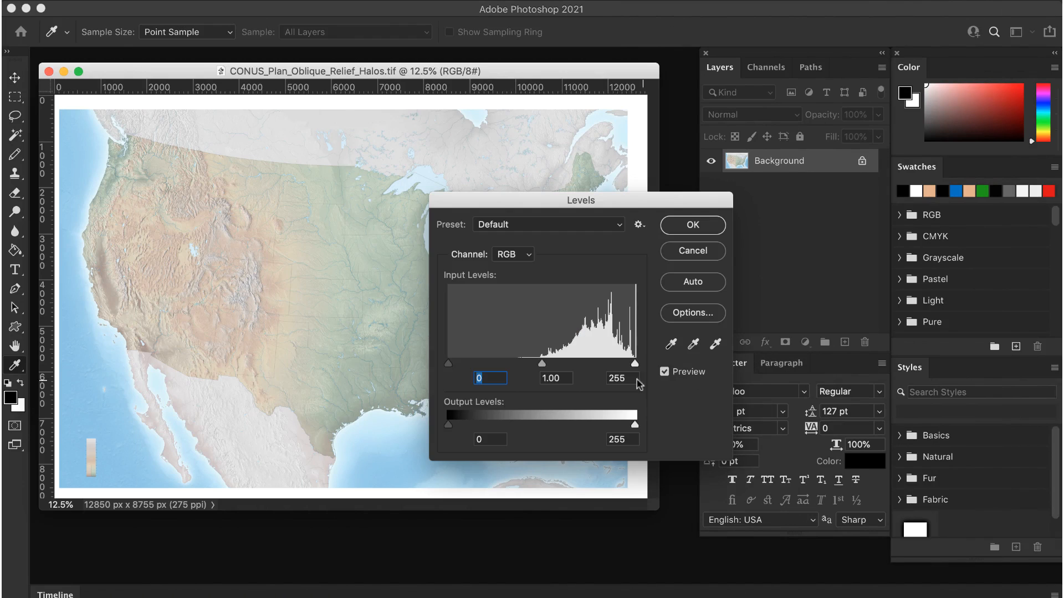
{"action": "left_click_drag", "start_coordinate": [448, 363], "coordinate": [469, 364]}
{"action": "left_click_drag", "start_coordinate": [449, 364], "coordinate": [519, 364]}
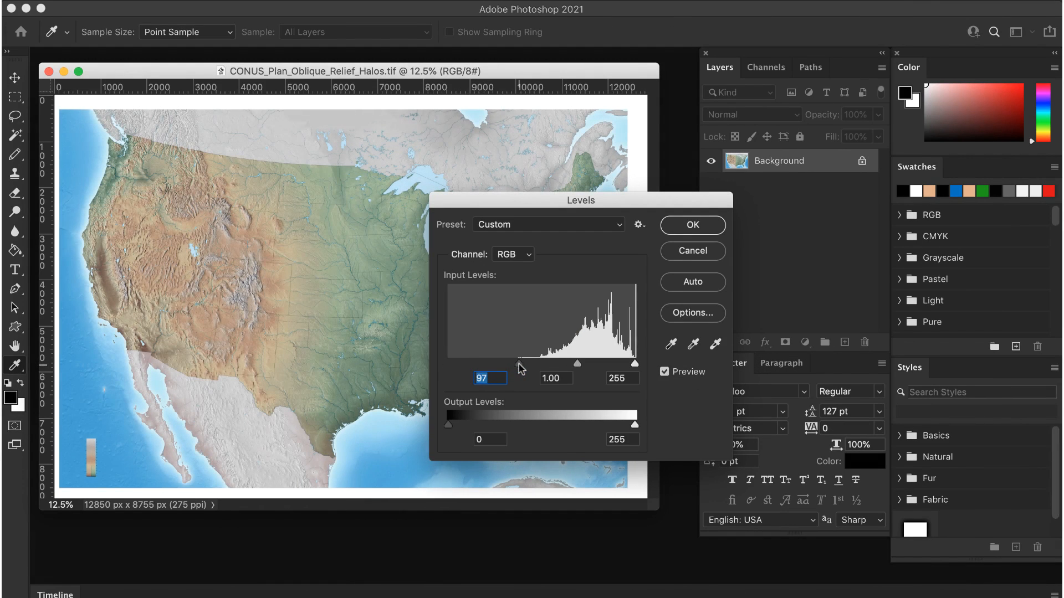
{"action": "left_click", "coordinate": [692, 225]}
- Save and close the darkened relief TIFF, and update the linked image in the Illustrator map
{"action": "left_click", "coordinate": [121, 1]}
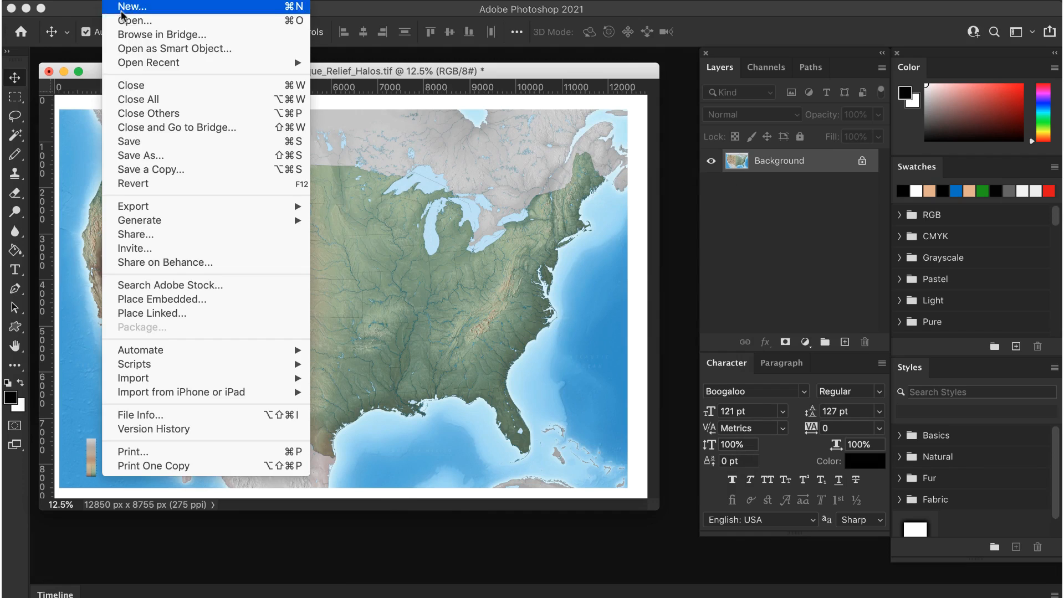
{"action": "left_click", "coordinate": [151, 140]}
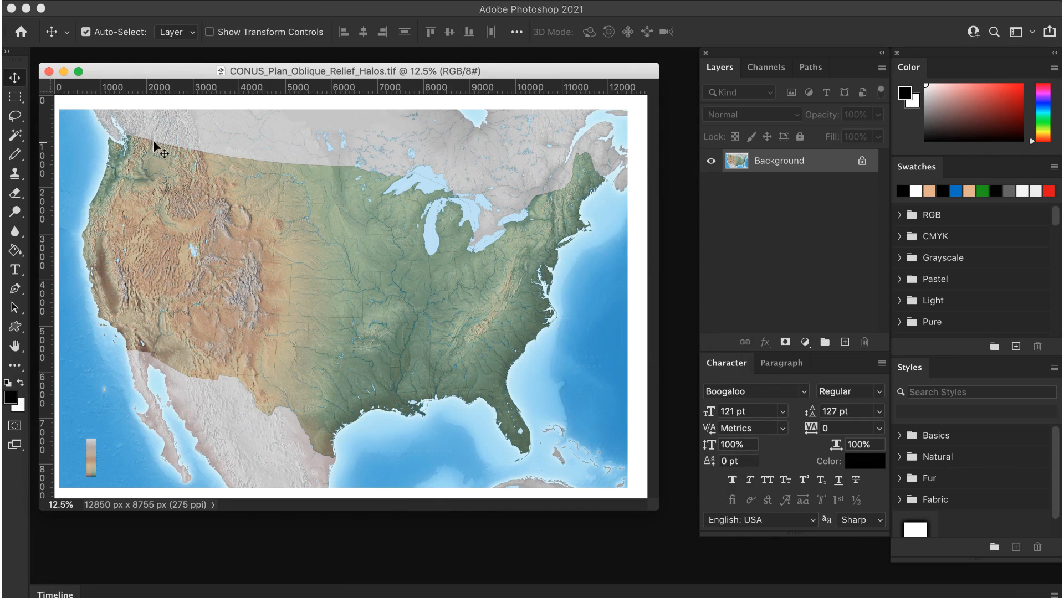
{"action": "left_click", "coordinate": [49, 71]}
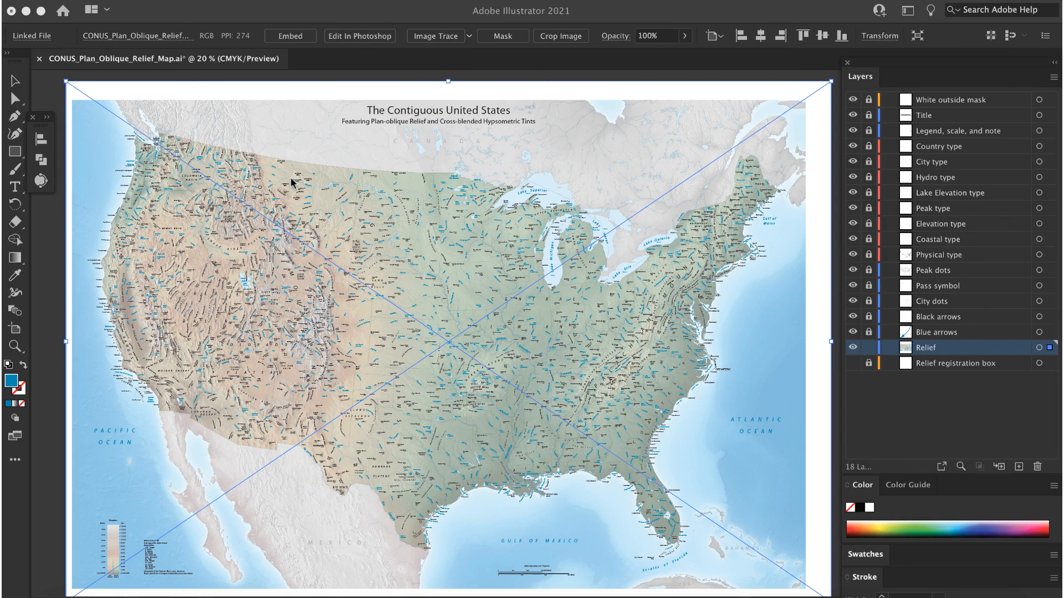
{"action": "left_click", "coordinate": [291, 178]}
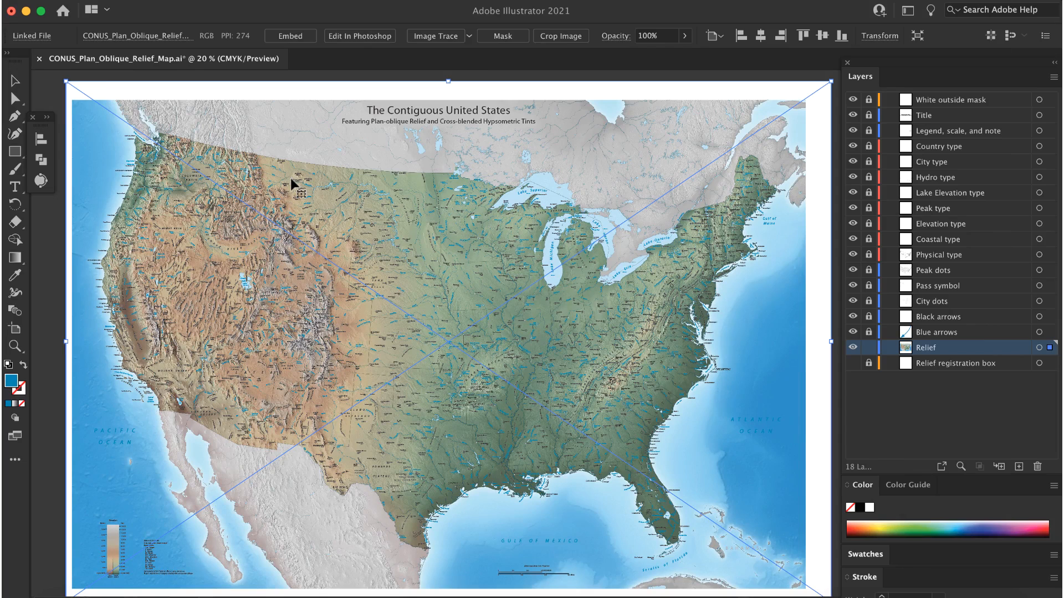
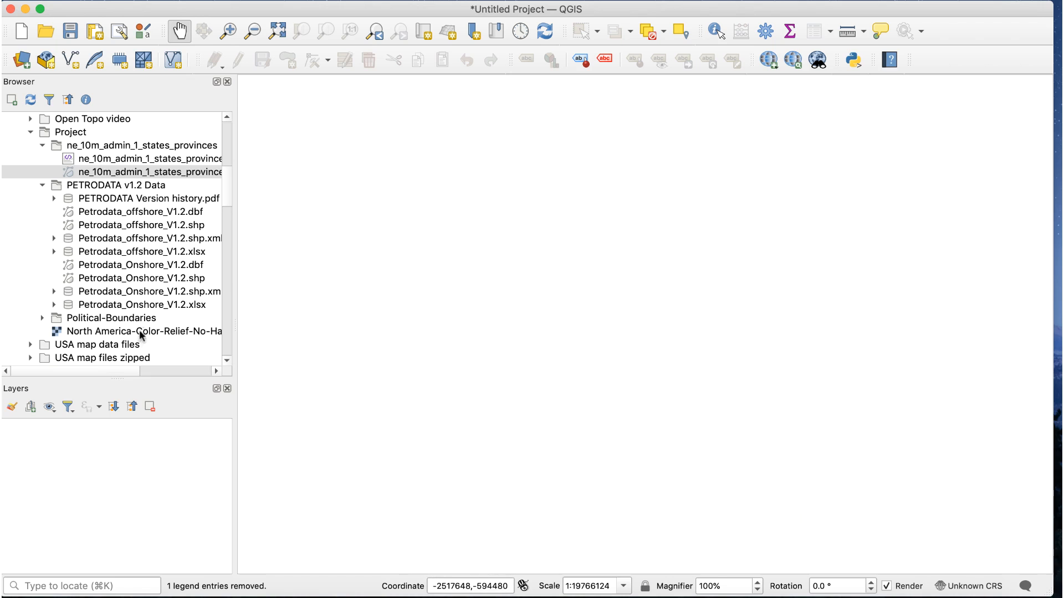
- In QGIS, add the North America-Color-Relief-No-Halos raster and the ne_10m_admin_1_states_provinces shapefile above it
{"action": "left_click_drag", "start_coordinate": [141, 335], "coordinate": [154, 463]}
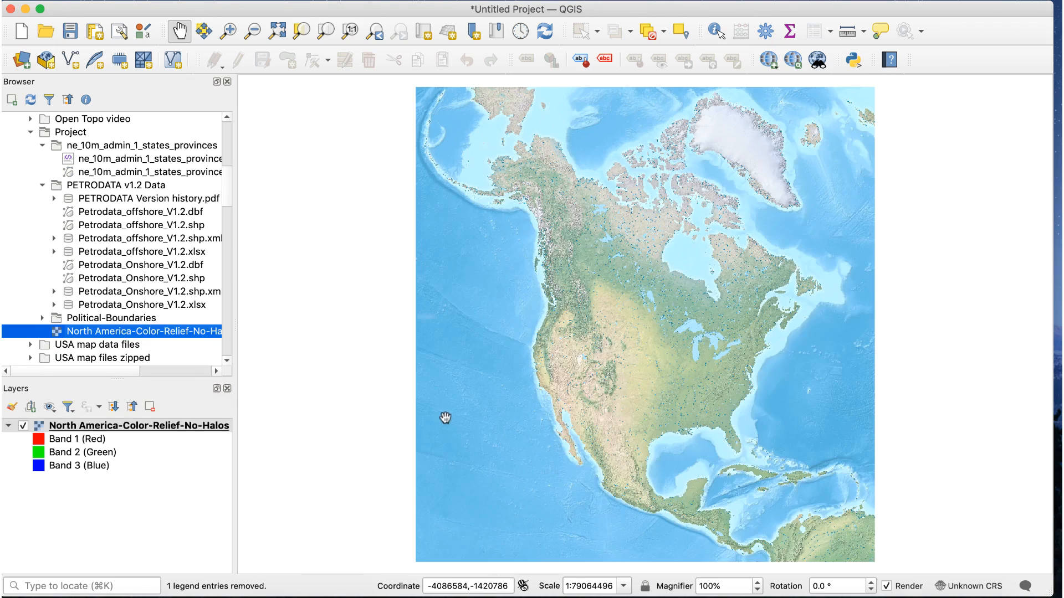
{"action": "scroll", "coordinate": [632, 390], "scroll_direction": "up", "scroll_amount": 2}
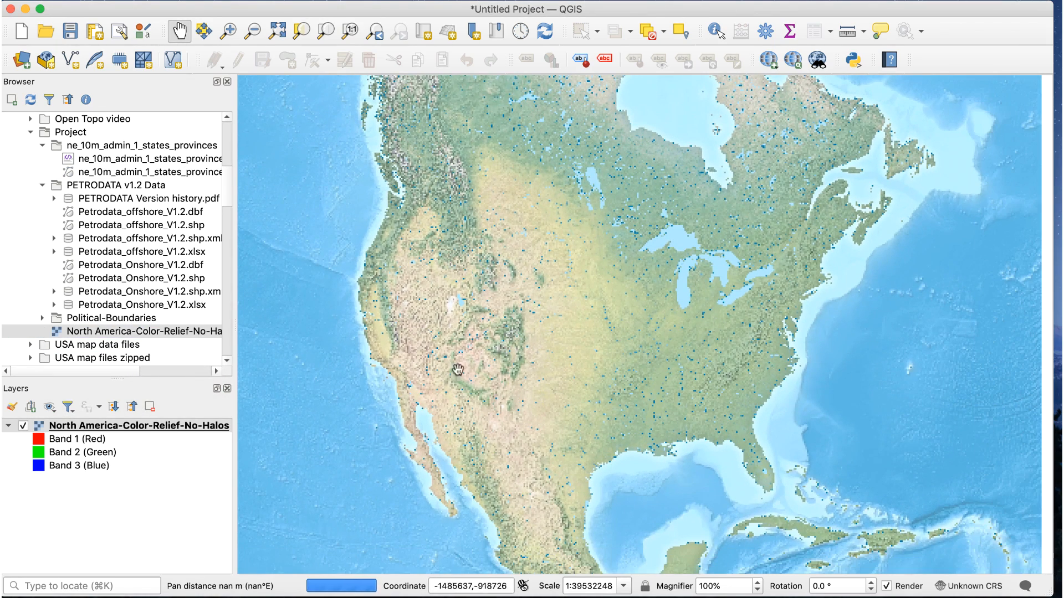
{"action": "left_click_drag", "start_coordinate": [191, 172], "coordinate": [162, 503]}
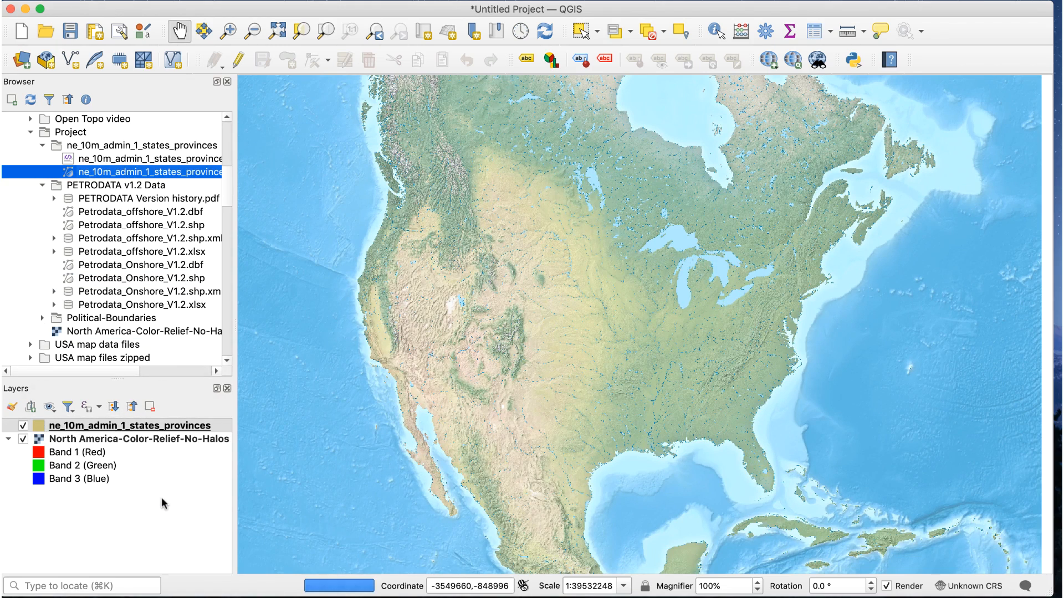
- Set the ne_10m_admin_1_states_provinces simple fill to the No Brush fill style so only the boundaries are drawn over the relief
{"action": "left_click", "coordinate": [157, 426]}
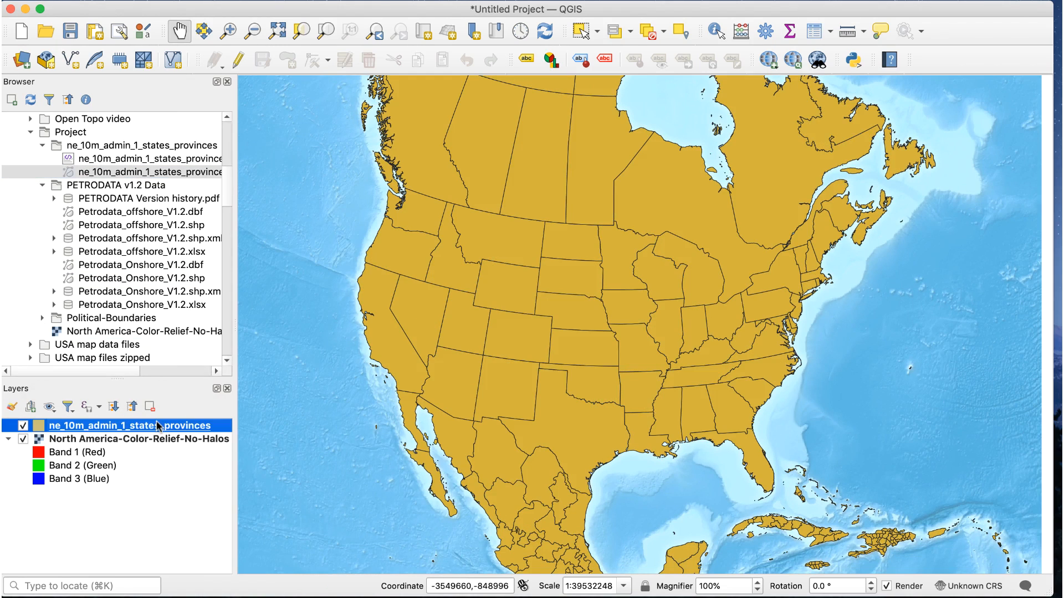
{"action": "double_click", "coordinate": [157, 426]}
{"action": "left_click", "coordinate": [587, 111]}
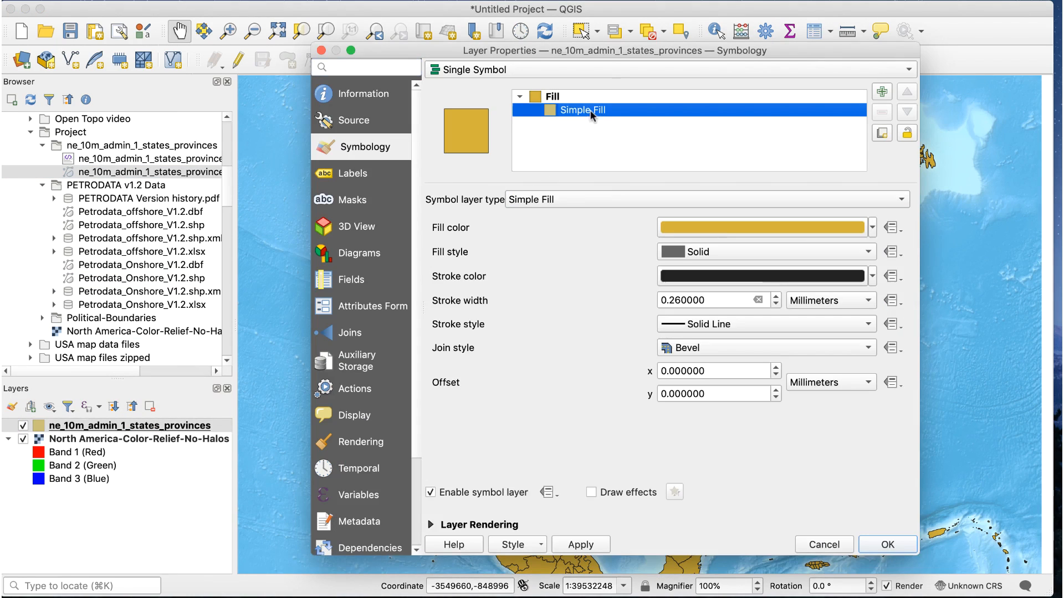
{"action": "left_click", "coordinate": [862, 253]}
{"action": "left_click", "coordinate": [855, 269]}
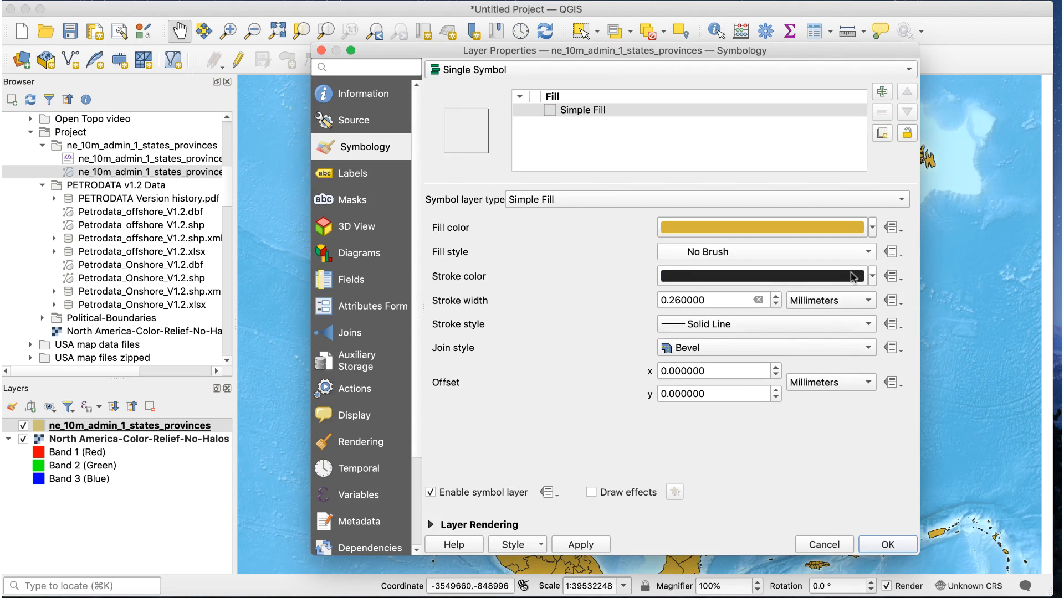
{"action": "left_click", "coordinate": [869, 547]}
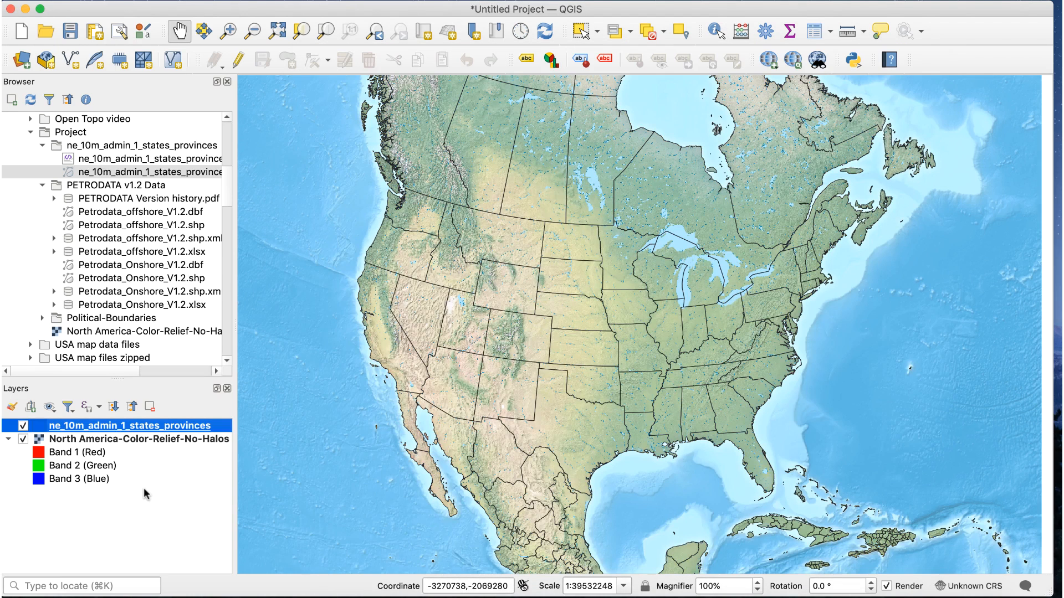
- Add the Petrodata_offshore_V1.2 and Petrodata_Onshore_V1.2 shapefiles, and hide the North America color relief raster
{"action": "left_click_drag", "start_coordinate": [164, 226], "coordinate": [169, 450]}
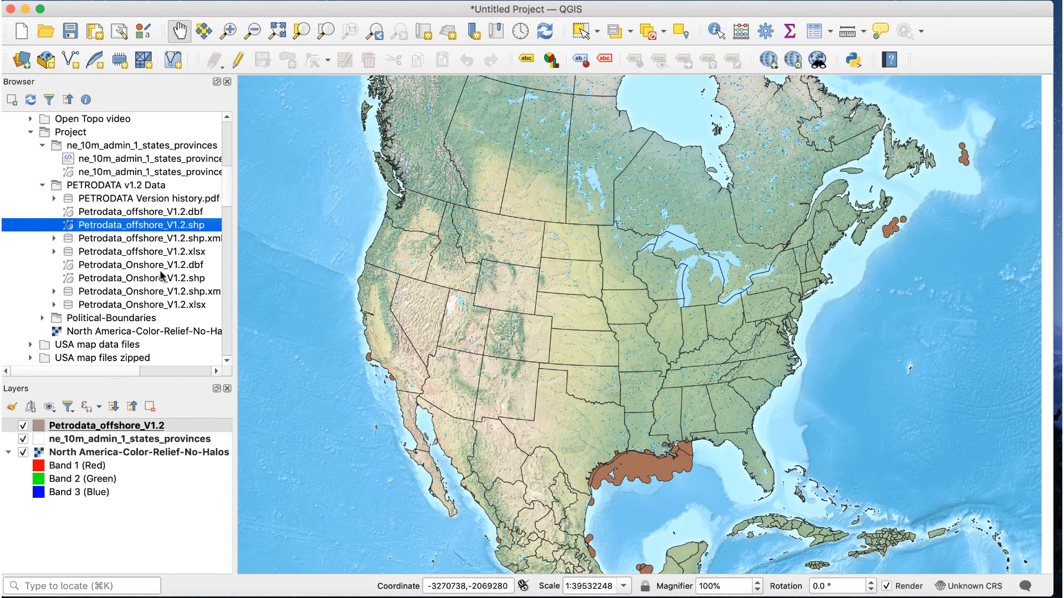
{"action": "left_click_drag", "start_coordinate": [162, 278], "coordinate": [175, 522]}
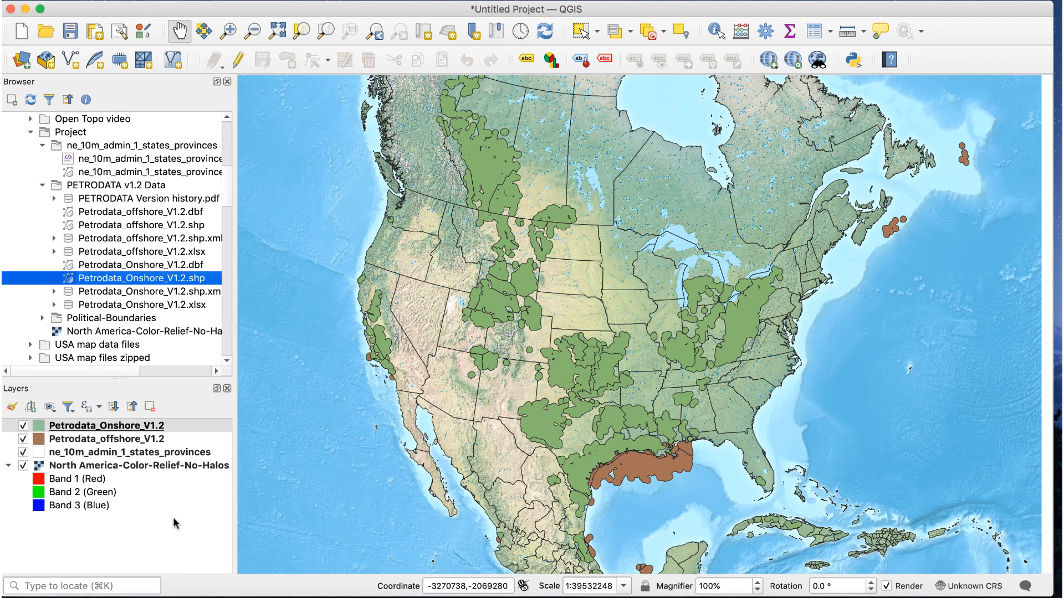
{"action": "left_click", "coordinate": [23, 465]}
{"action": "left_click", "coordinate": [127, 451]}
- Create a print layout titled "petro" and add a map of North America covering nearly the whole page
{"action": "scroll", "coordinate": [541, 288], "scroll_direction": "down", "scroll_amount": 1}
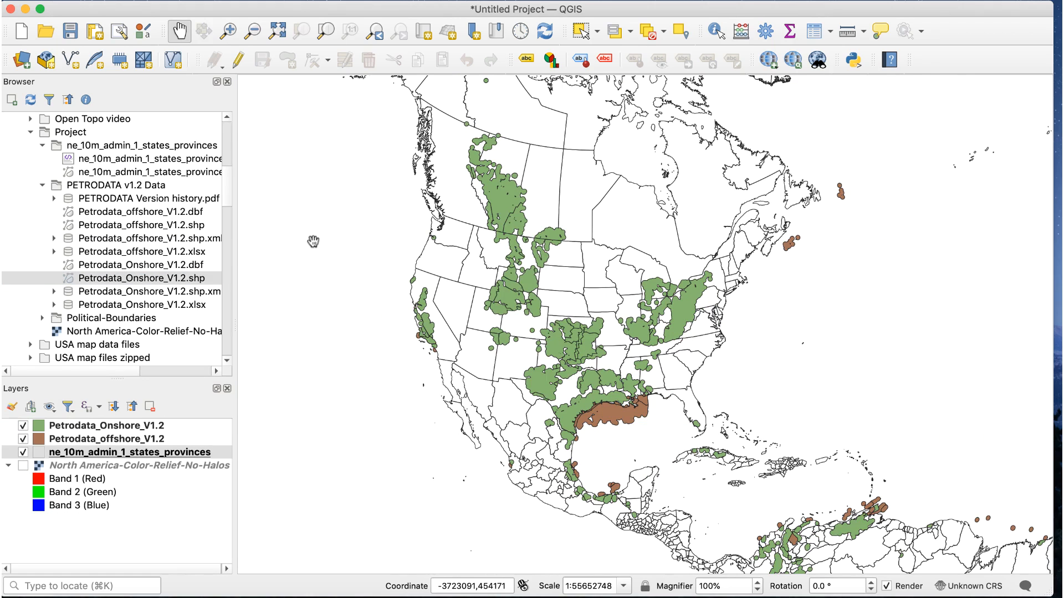
{"action": "key", "text": "super+p"}
{"action": "type", "text": "petr"}
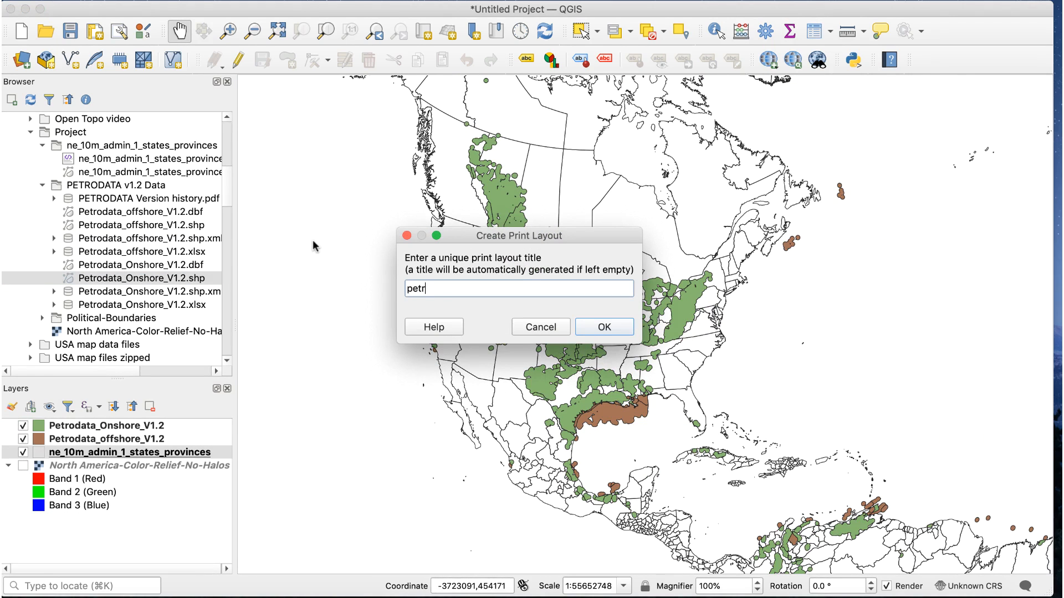
{"action": "type", "text": "o"}
{"action": "left_click", "coordinate": [604, 327]}
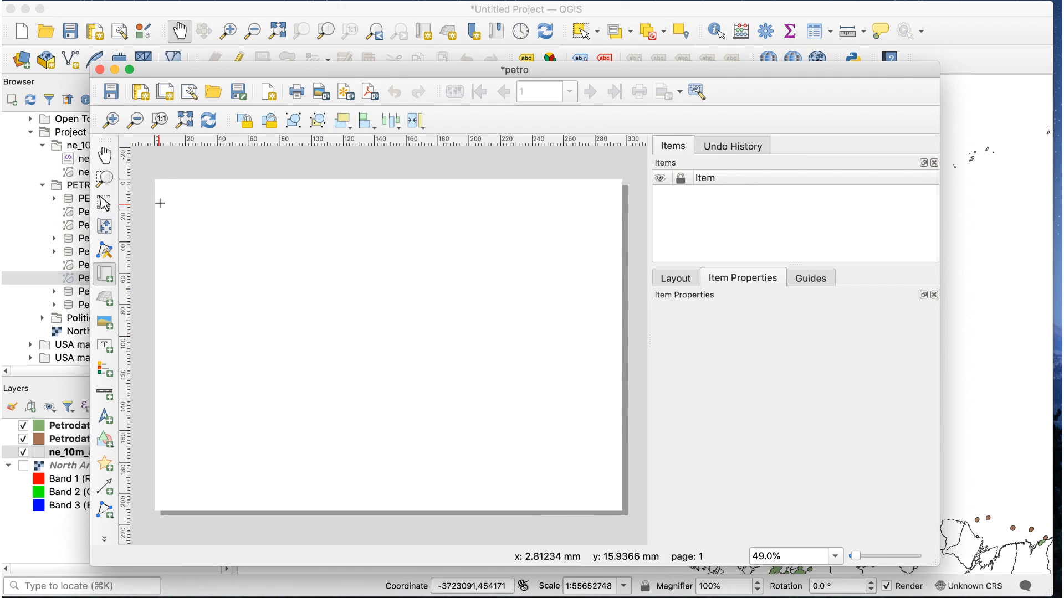
{"action": "left_click_drag", "start_coordinate": [158, 189], "coordinate": [618, 509]}
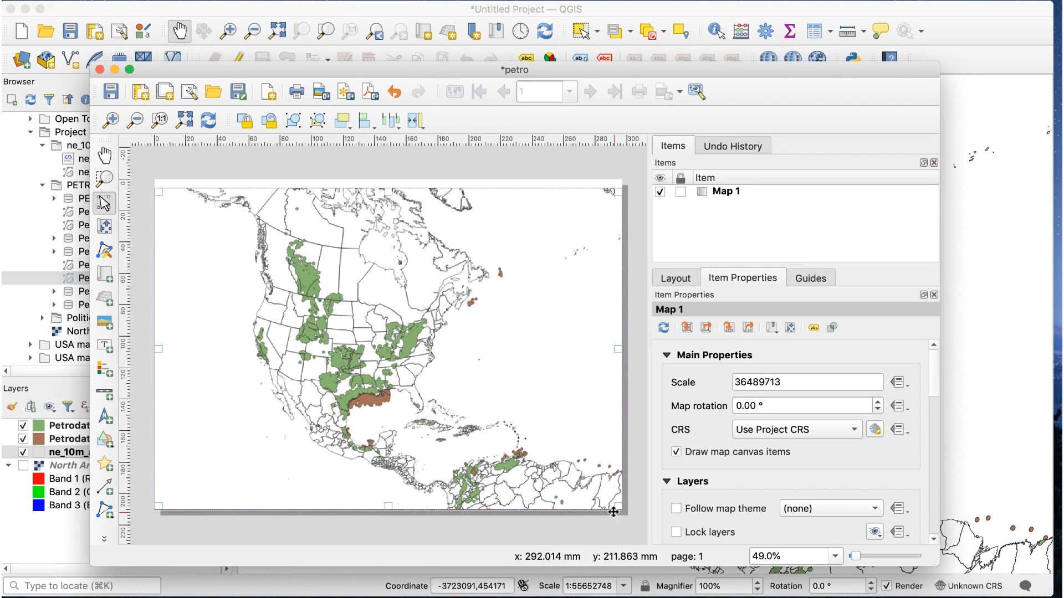
- Export the layout as petro.svg with map layers exported as SVG groups and always exported as vectors
{"action": "left_click", "coordinate": [90, 2]}
{"action": "left_click", "coordinate": [147, 226]}
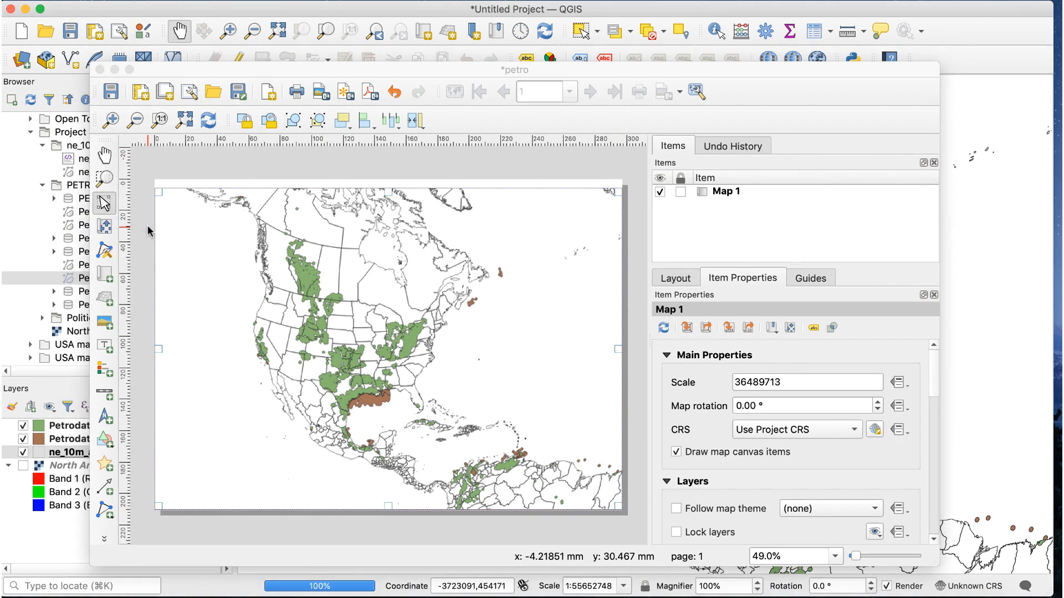
{"action": "left_click", "coordinate": [825, 518]}
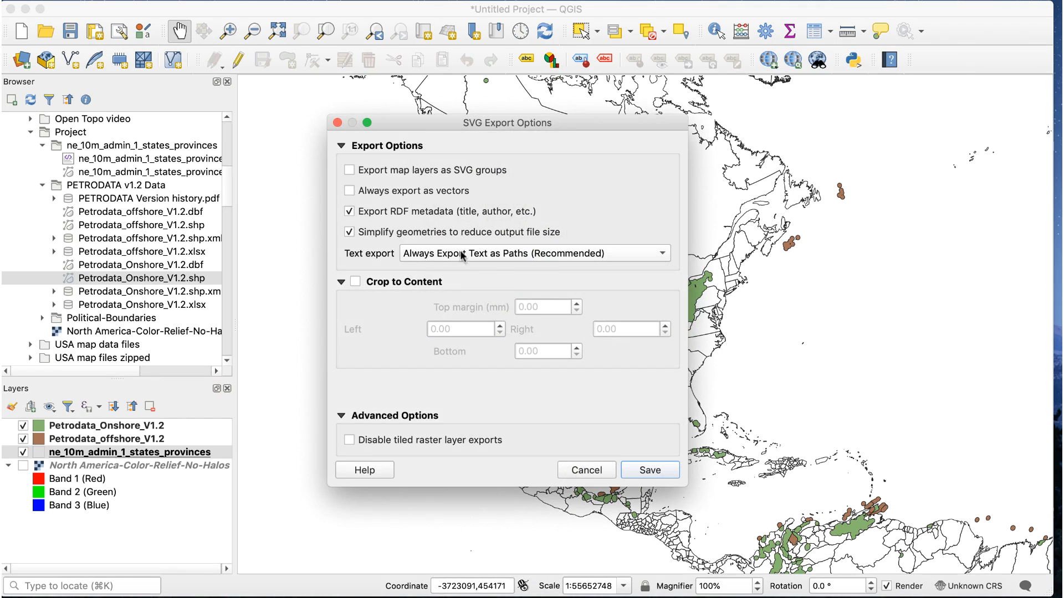
{"action": "left_click", "coordinate": [349, 191]}
{"action": "left_click", "coordinate": [349, 171]}
{"action": "left_click", "coordinate": [647, 470]}
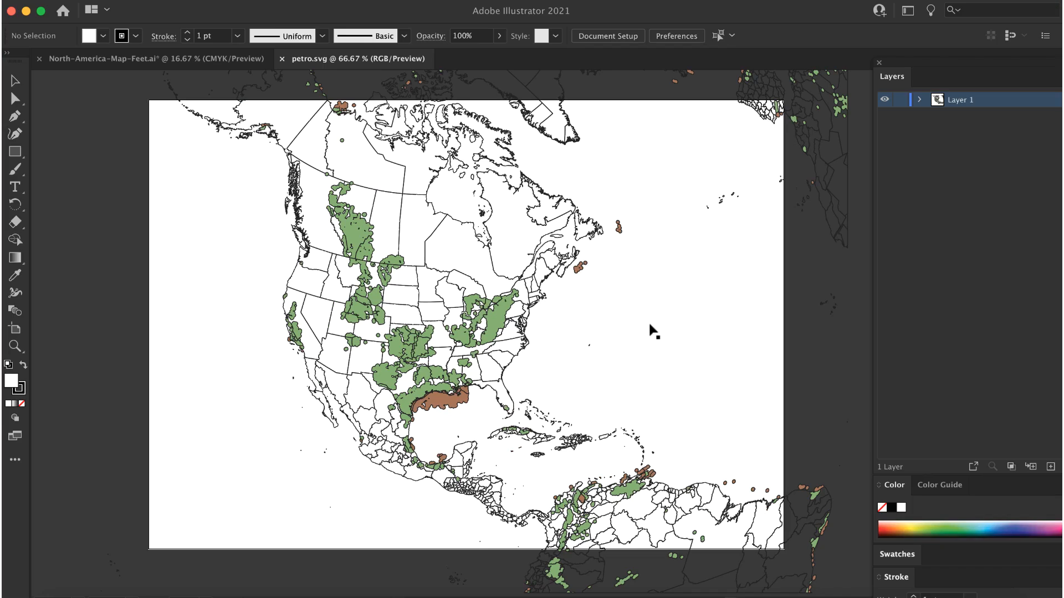
- In Illustrator, expand Layer 1 of petro.svg and delete its Map 1: Background and Page groups
{"action": "left_click", "coordinate": [919, 100]}
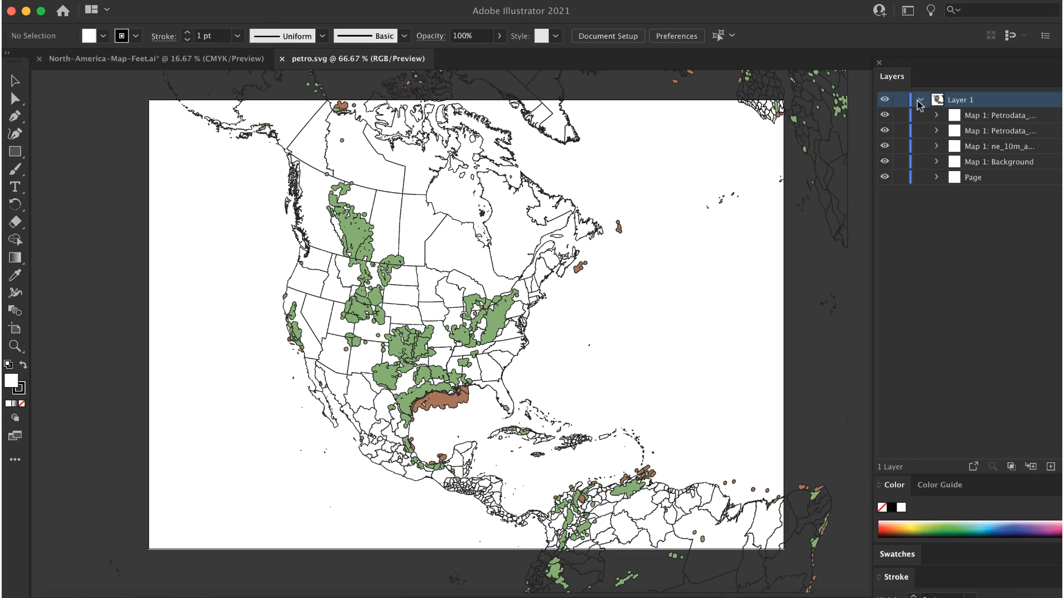
{"action": "left_click_drag", "start_coordinate": [873, 222], "coordinate": [838, 227]}
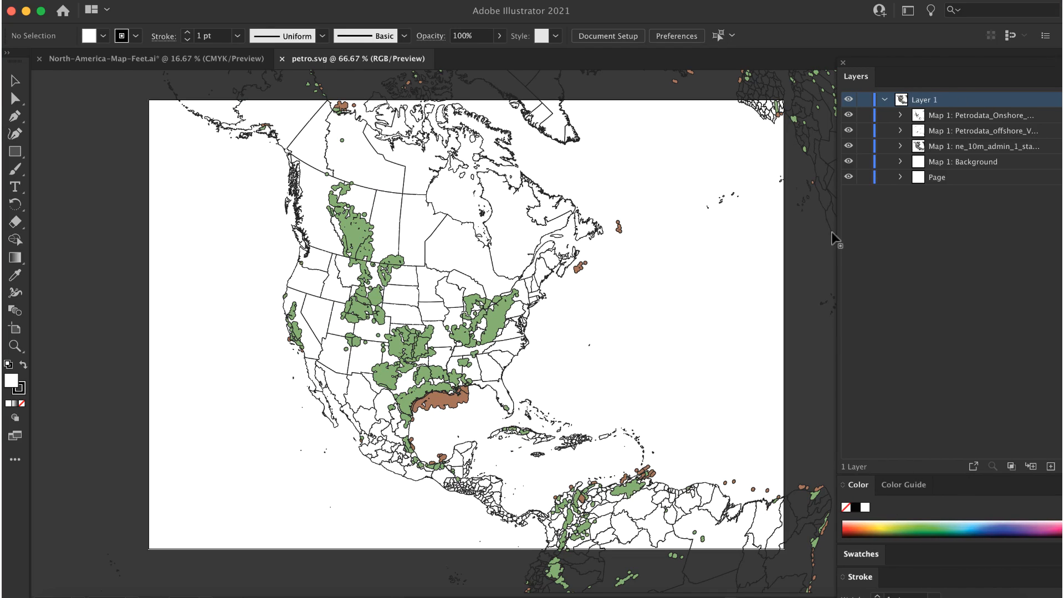
{"action": "left_click_drag", "start_coordinate": [125, 513], "coordinate": [204, 566]}
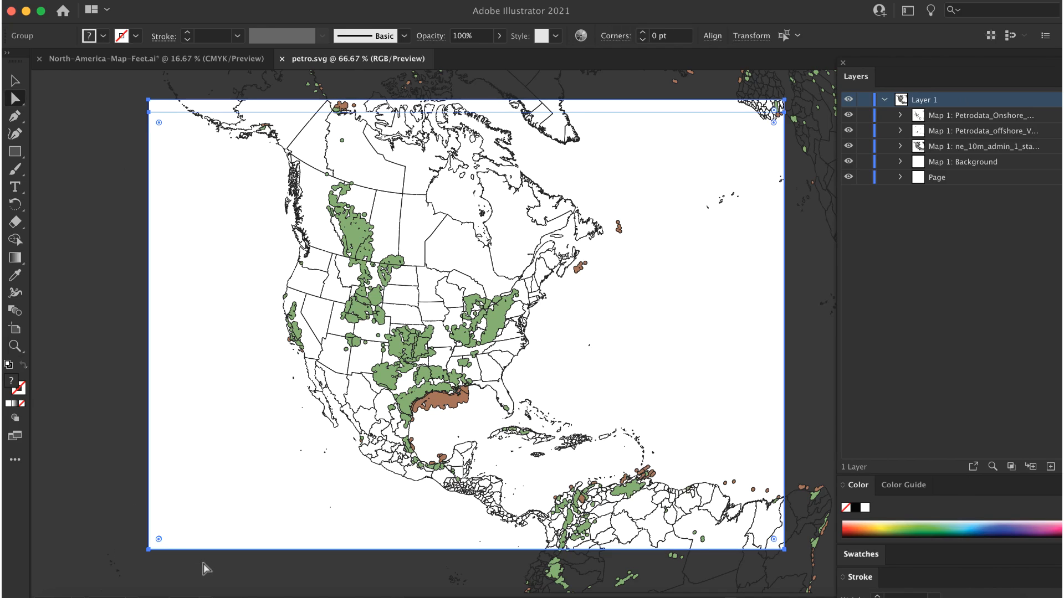
{"action": "key", "text": "Delete"}
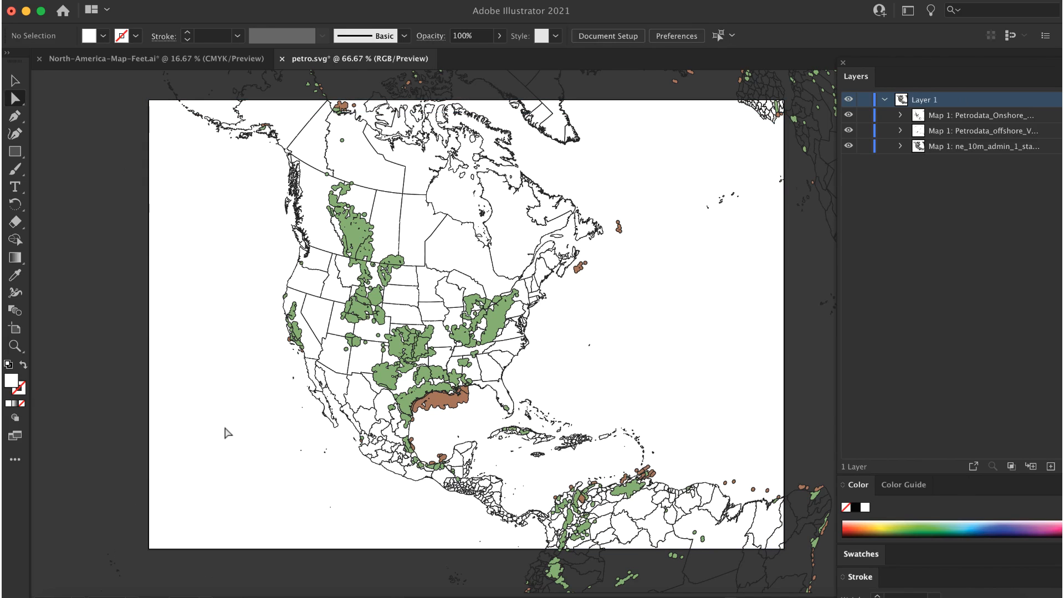
- Copy all the petro.svg artwork and paste it into a new top layer of North-America-Map-Feet.ai
{"action": "left_click", "coordinate": [423, 352]}
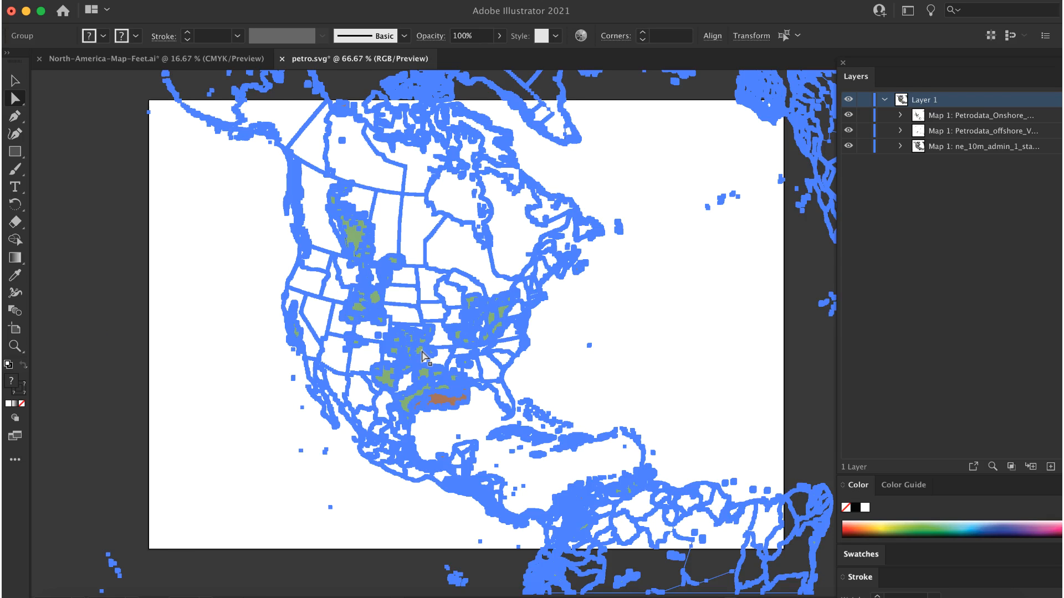
{"action": "key", "text": "ctrl+Tab"}
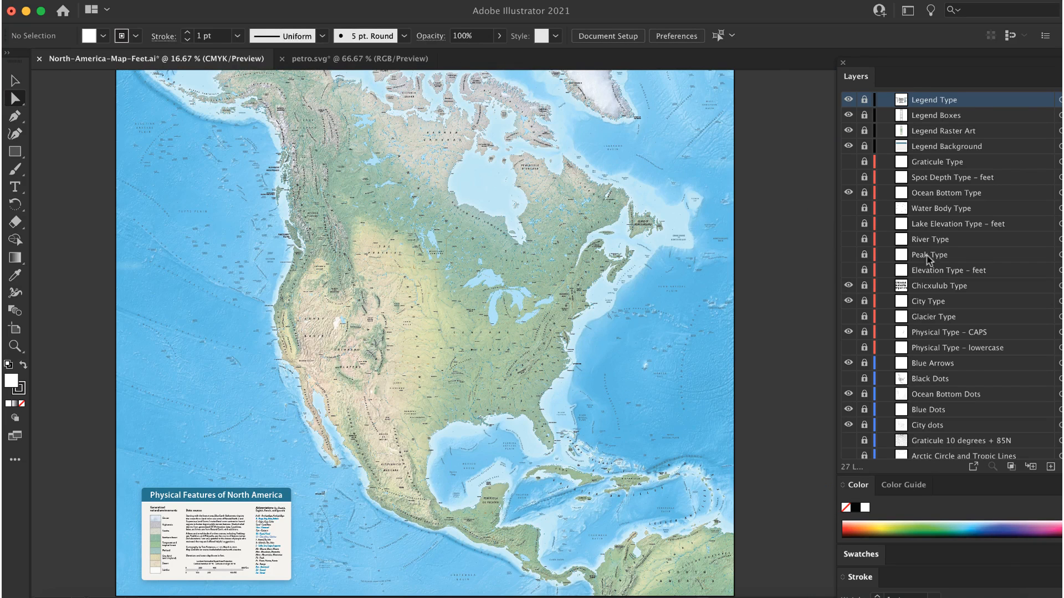
{"action": "left_click", "coordinate": [1050, 467]}
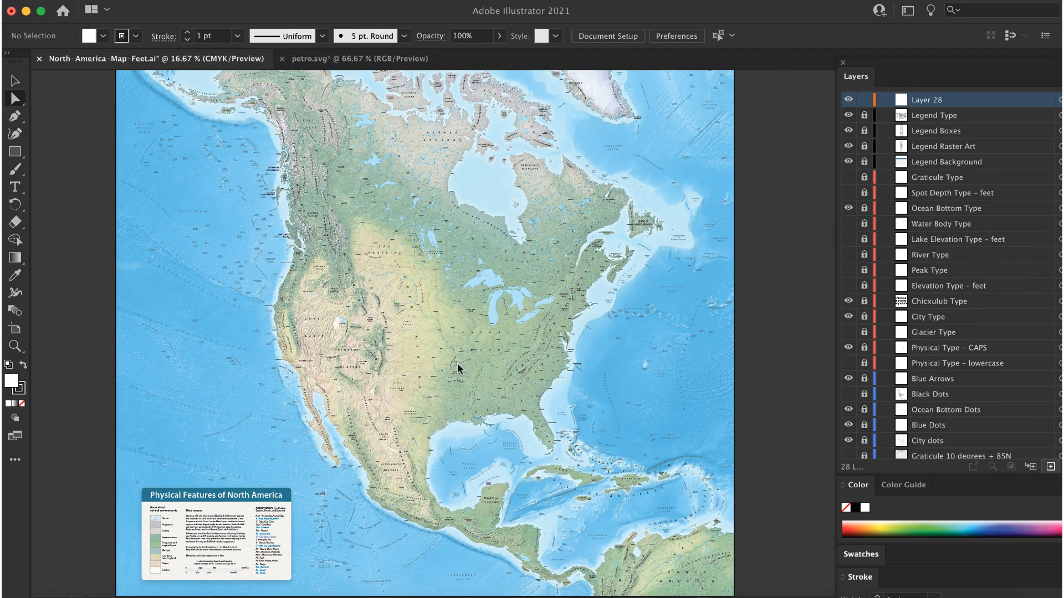
{"action": "key", "text": "super+v"}
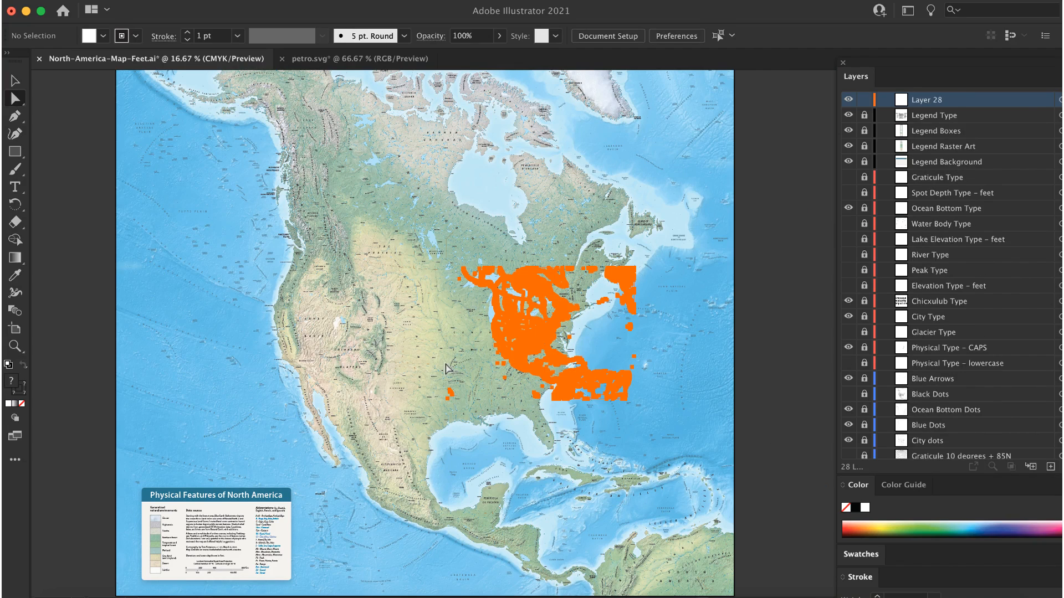
- Move the pasted artwork over the western United States and scale it uniformly to 300% without scaling strokes and effects
{"action": "key", "text": "v"}
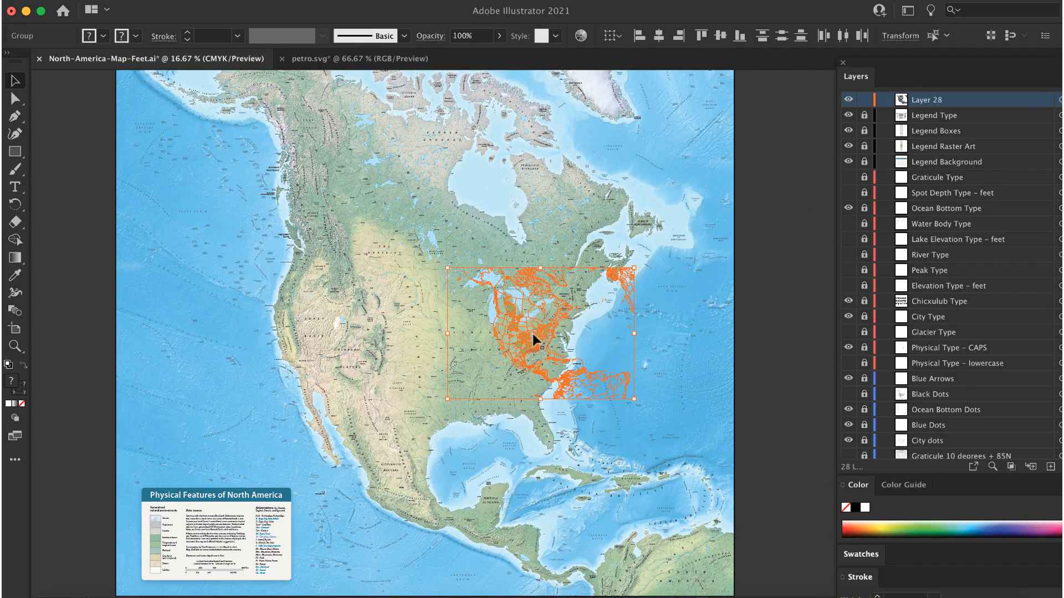
{"action": "left_click_drag", "start_coordinate": [533, 334], "coordinate": [494, 353]}
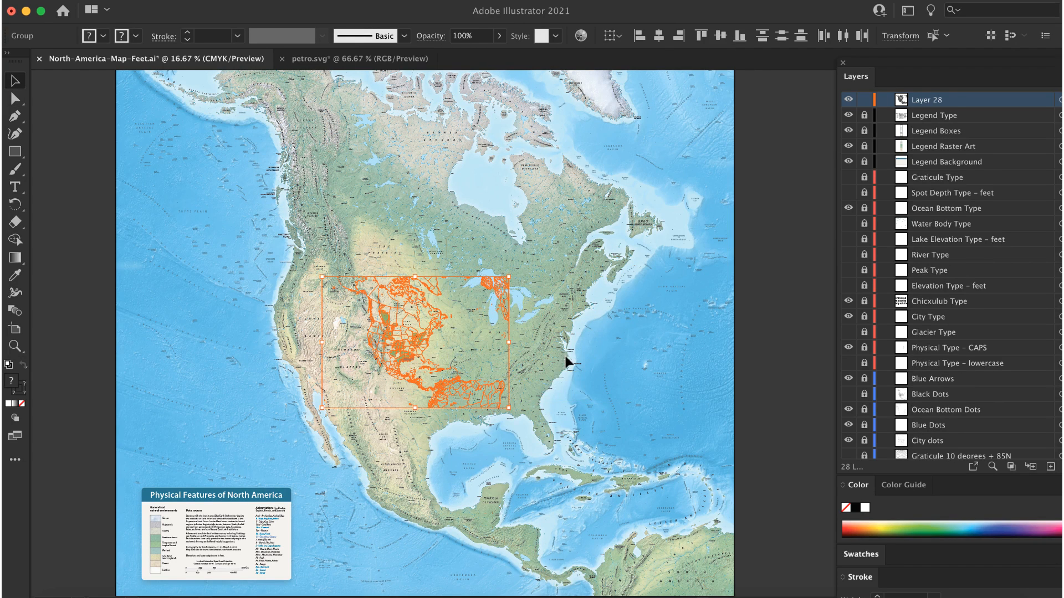
{"action": "key", "text": "super"}
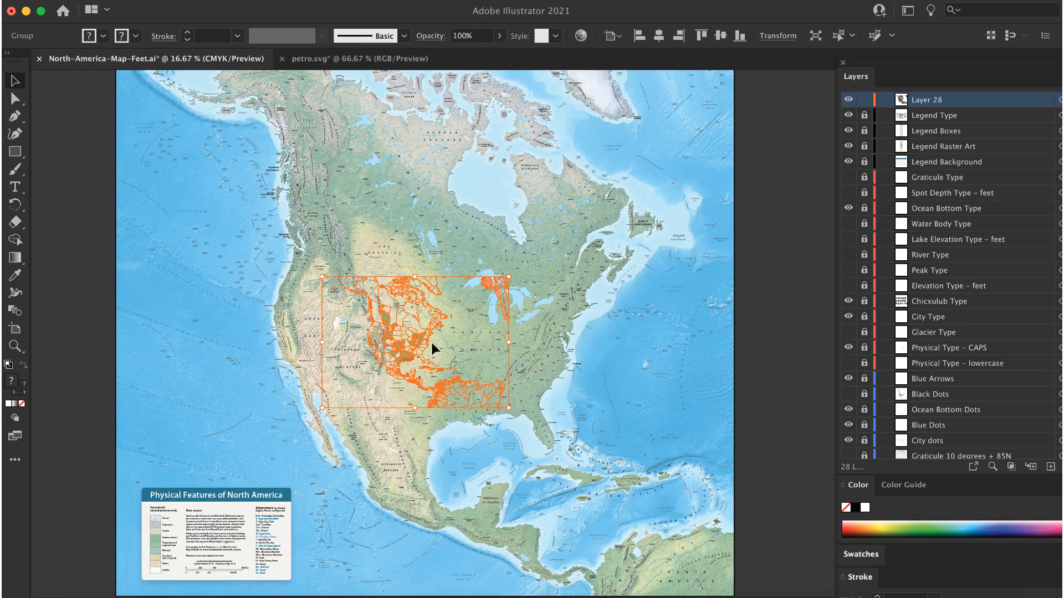
{"action": "key", "text": "s"}
{"action": "key", "text": "Return"}
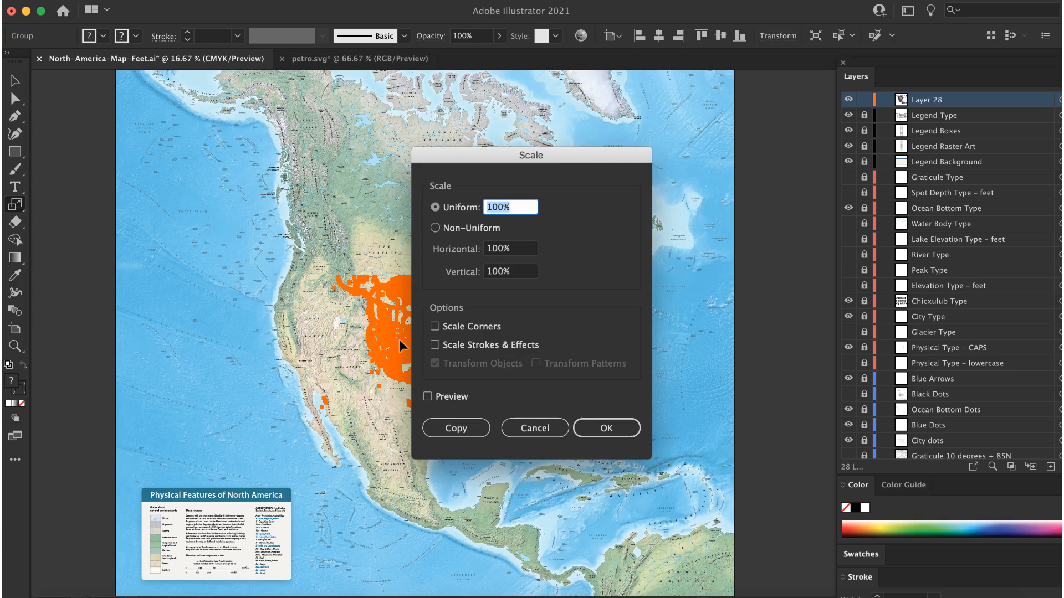
{"action": "type", "text": "30"}
{"action": "left_click", "coordinate": [595, 425]}
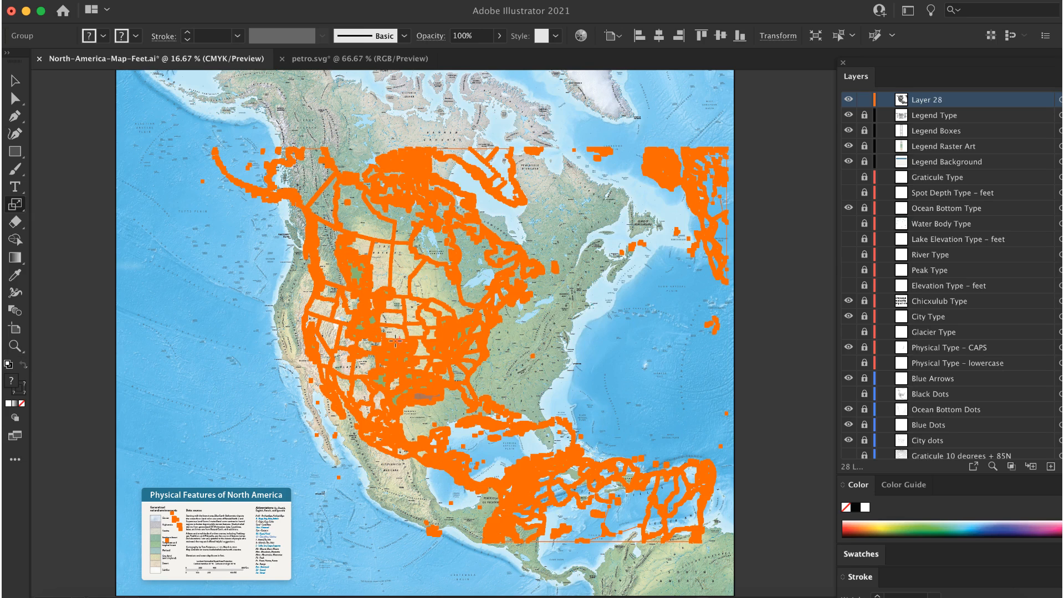
- Scale the pasted artwork uniformly by a further 140% from the middle of the western United States, and hide the selection edges
{"action": "left_click", "coordinate": [397, 342], "text": "alt"}
{"action": "type", "text": "140"}
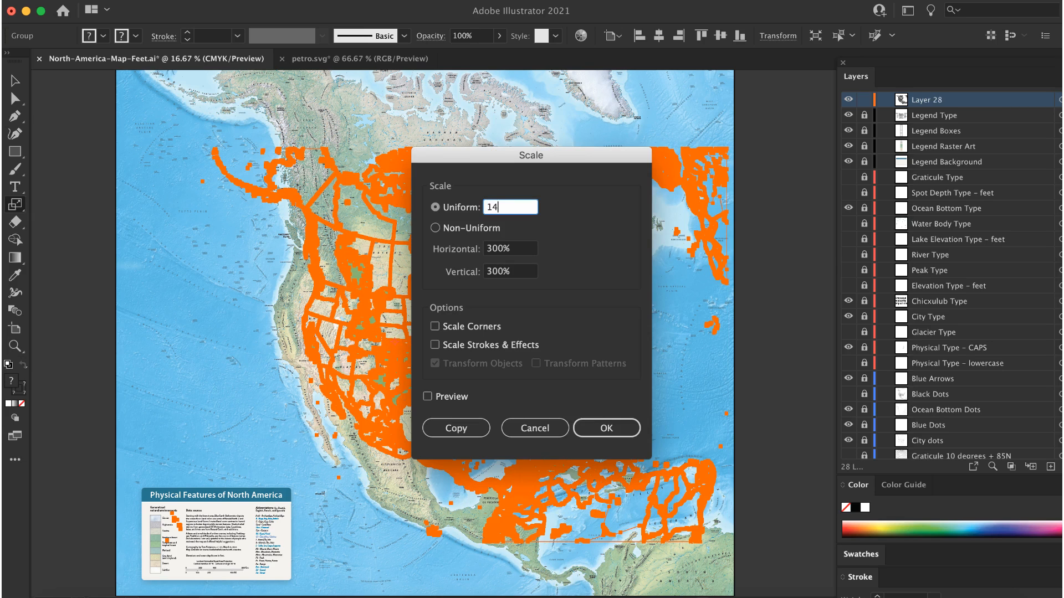
{"action": "left_click", "coordinate": [589, 428]}
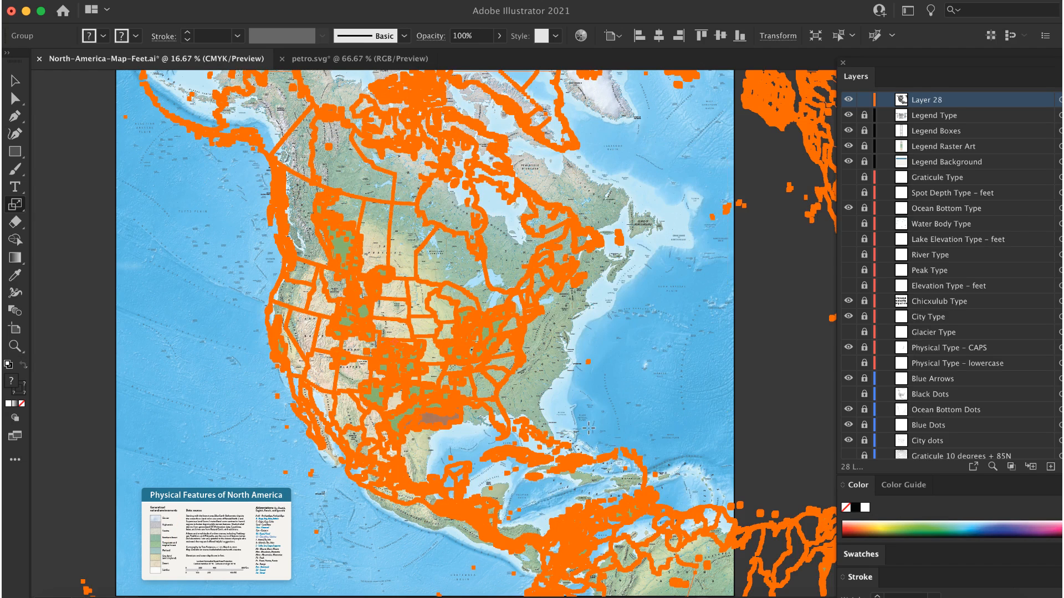
{"action": "left_click", "coordinate": [341, 1]}
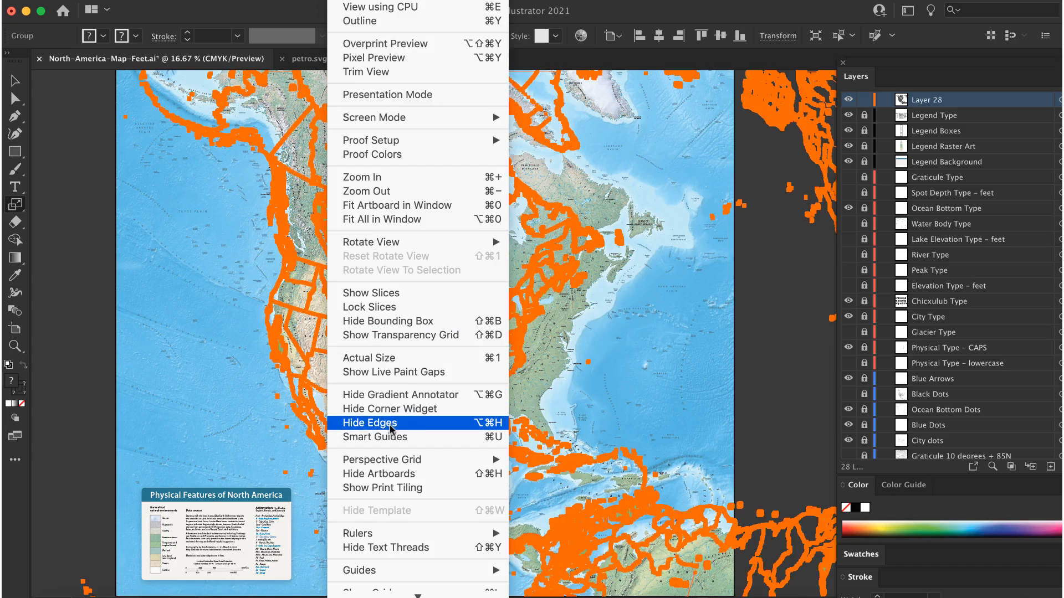
{"action": "left_click", "coordinate": [413, 423]}
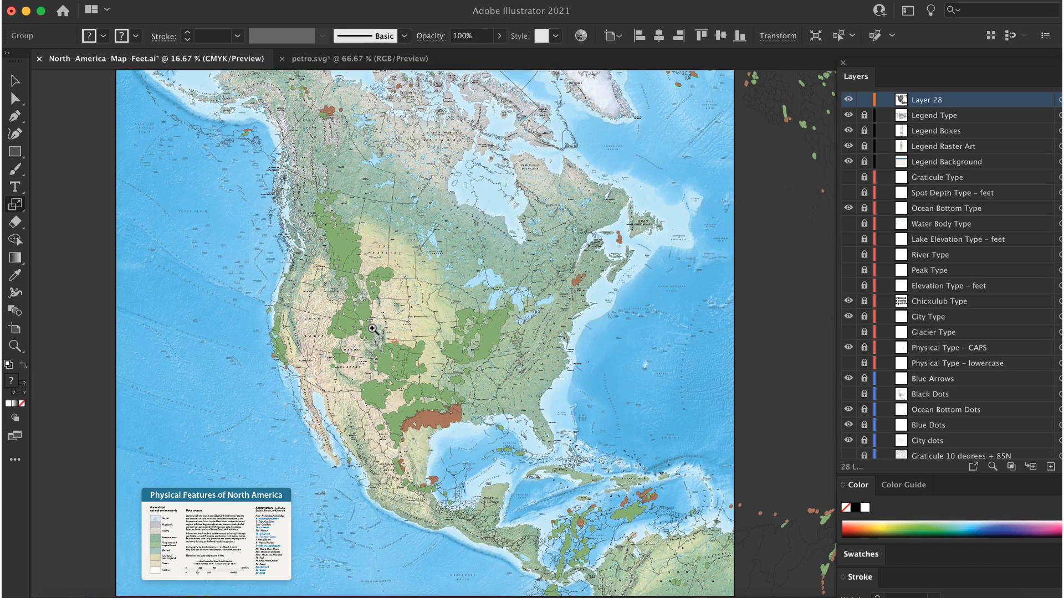
- Move the petroleum artwork so its coastline meets the base map at Cape Flattery in the Pacific Northwest
{"action": "left_click", "coordinate": [372, 329]}
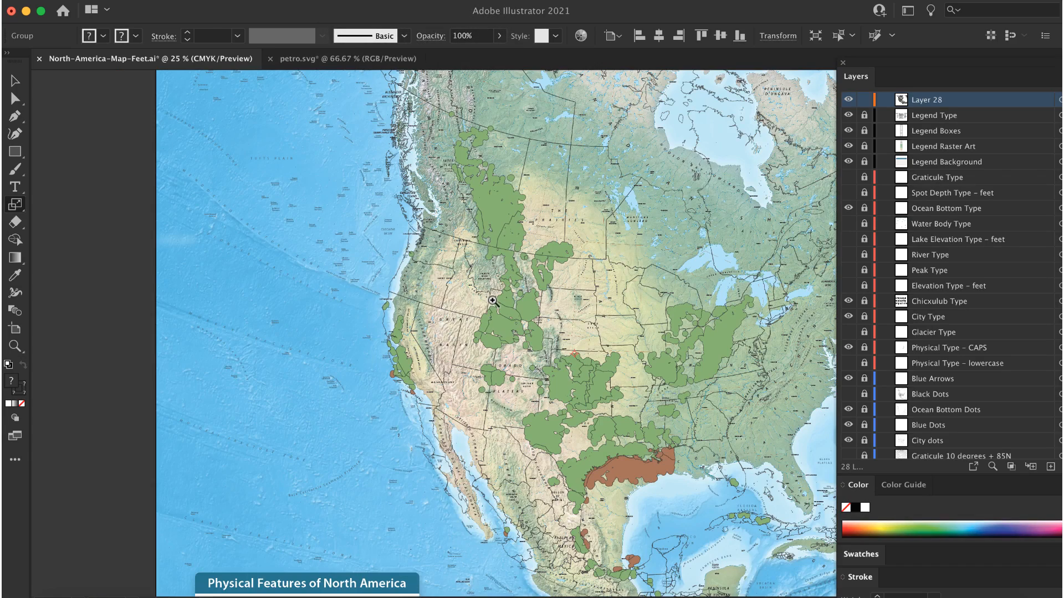
{"action": "left_click", "coordinate": [492, 299]}
{"action": "left_click", "coordinate": [494, 301]}
{"action": "left_click", "coordinate": [496, 302]}
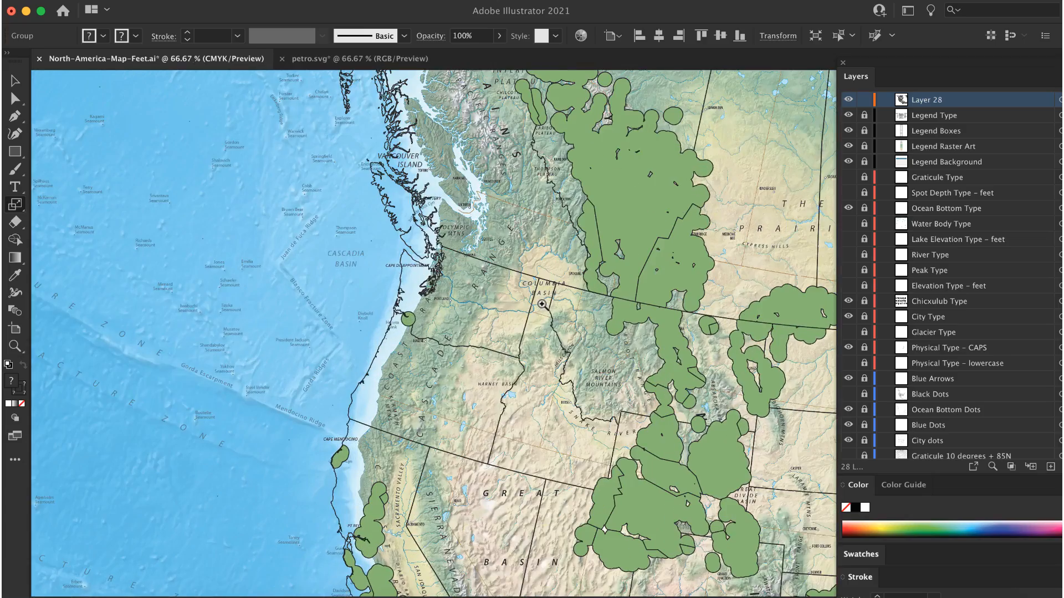
{"action": "left_click", "coordinate": [524, 305]}
{"action": "left_click_drag", "start_coordinate": [393, 255], "coordinate": [349, 240]}
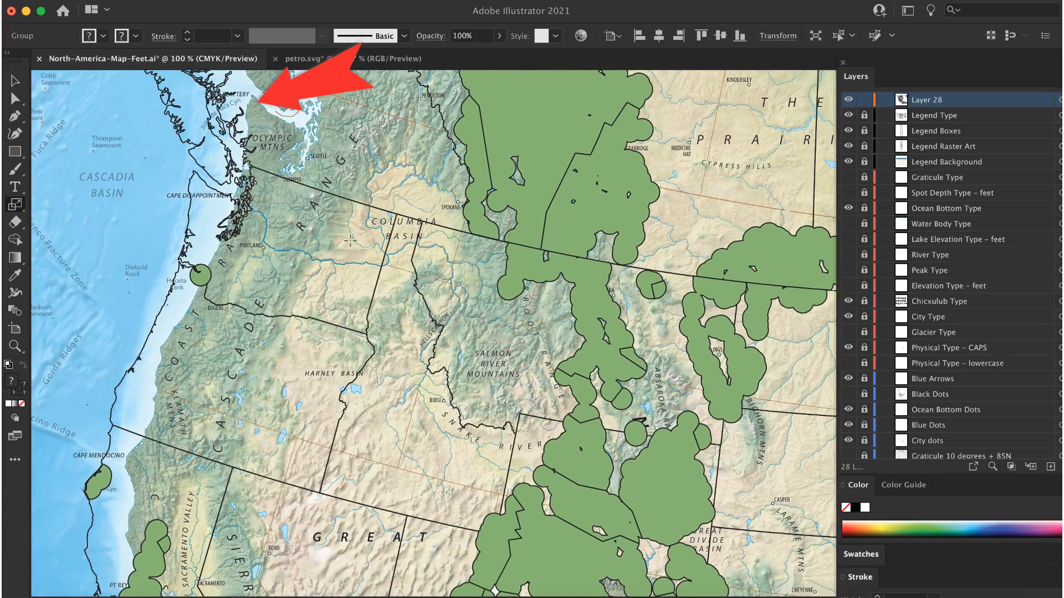
{"action": "key", "text": "v"}
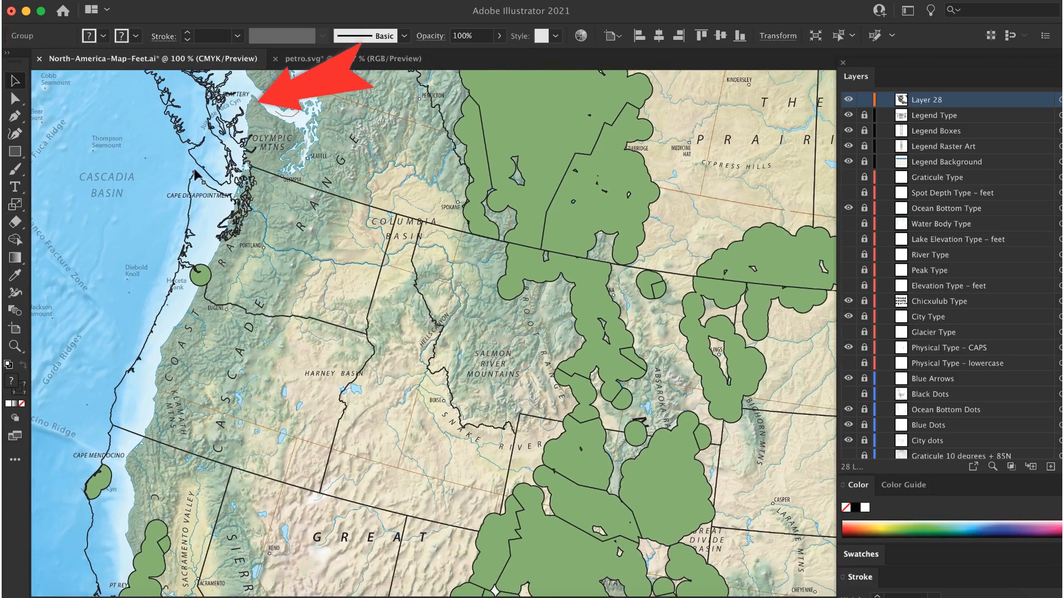
{"action": "left_click_drag", "start_coordinate": [214, 148], "coordinate": [252, 91]}
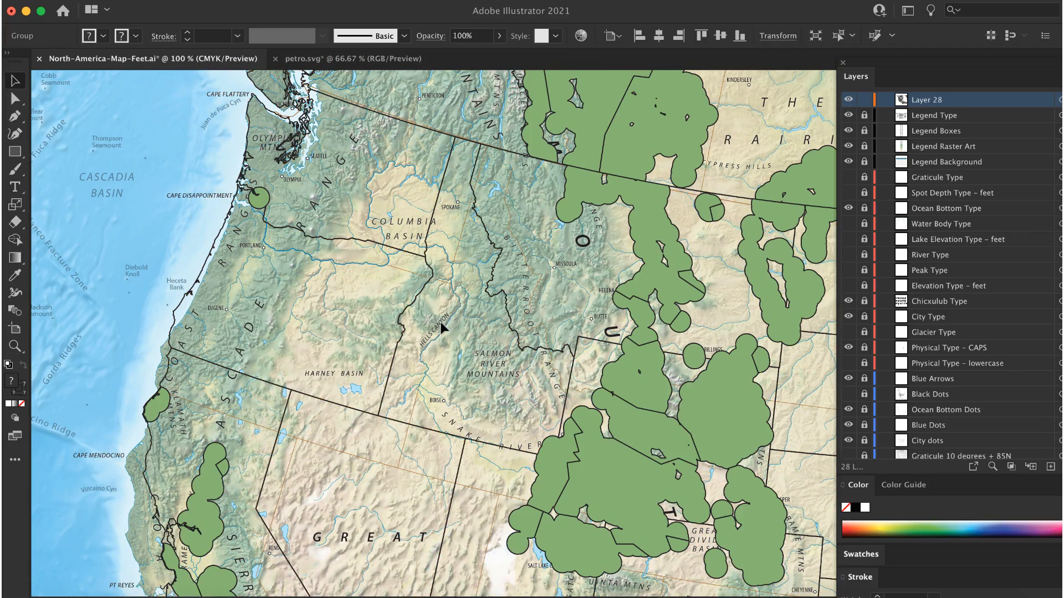
- Scale the artwork uniformly to 110% from the Cape Flattery anchor point and repeat the same transformation once
{"action": "left_click", "coordinate": [553, 356], "text": "alt+super"}
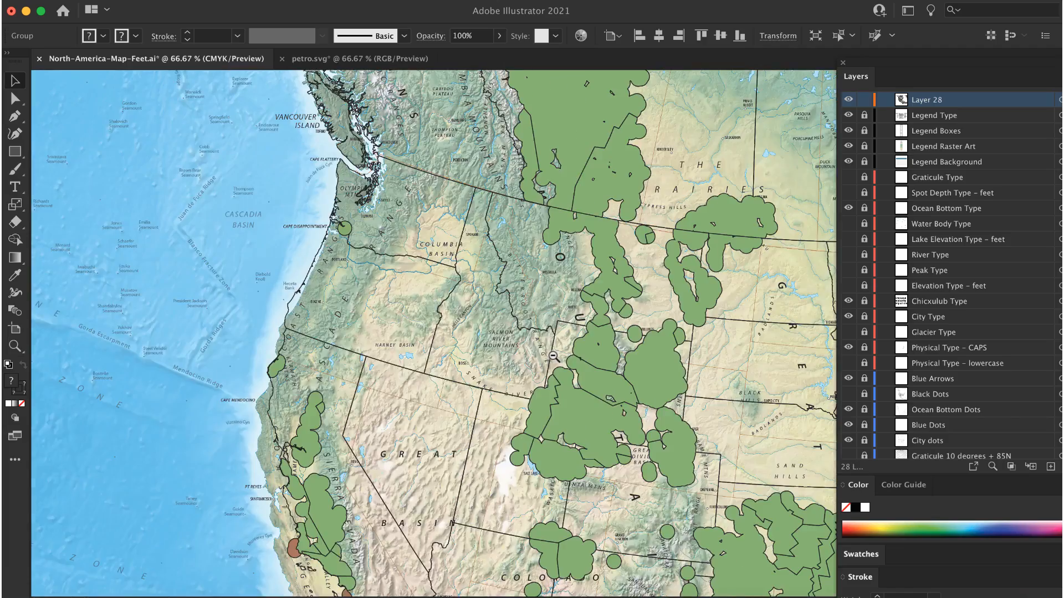
{"action": "left_click", "coordinate": [555, 358], "text": "alt+super"}
{"action": "left_click_drag", "start_coordinate": [826, 492], "coordinate": [564, 345]}
{"action": "left_click", "coordinate": [599, 383], "text": "alt+super"}
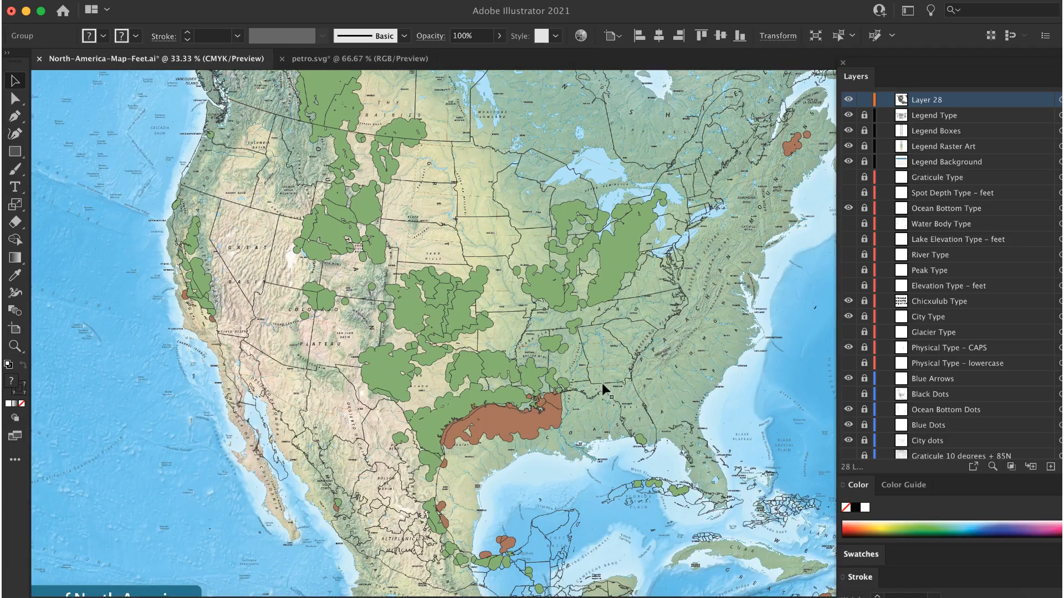
{"action": "key", "text": "s"}
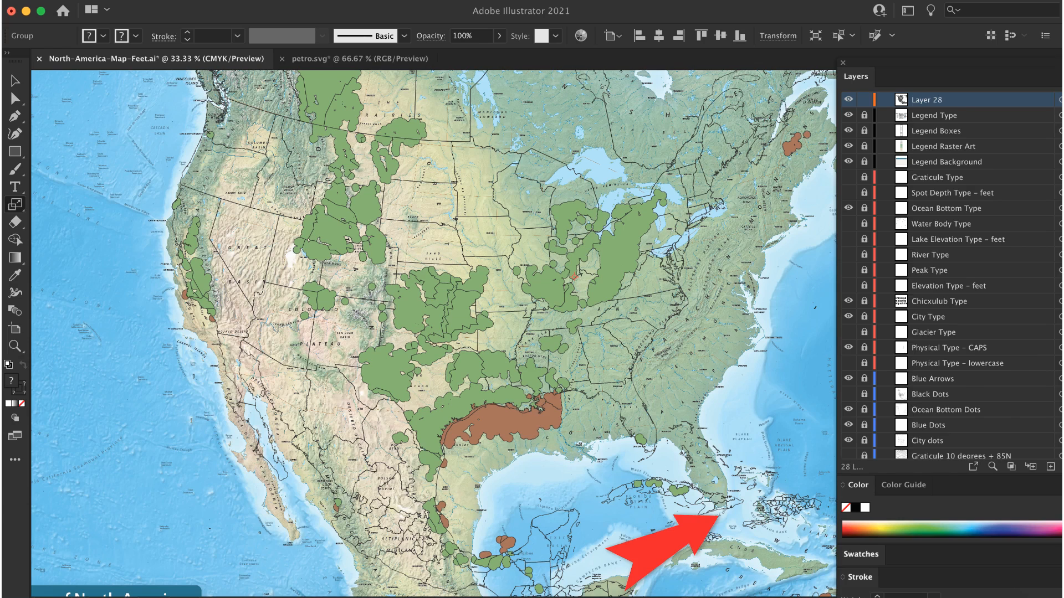
{"action": "left_click", "coordinate": [208, 105], "text": "alt"}
{"action": "type", "text": "110"}
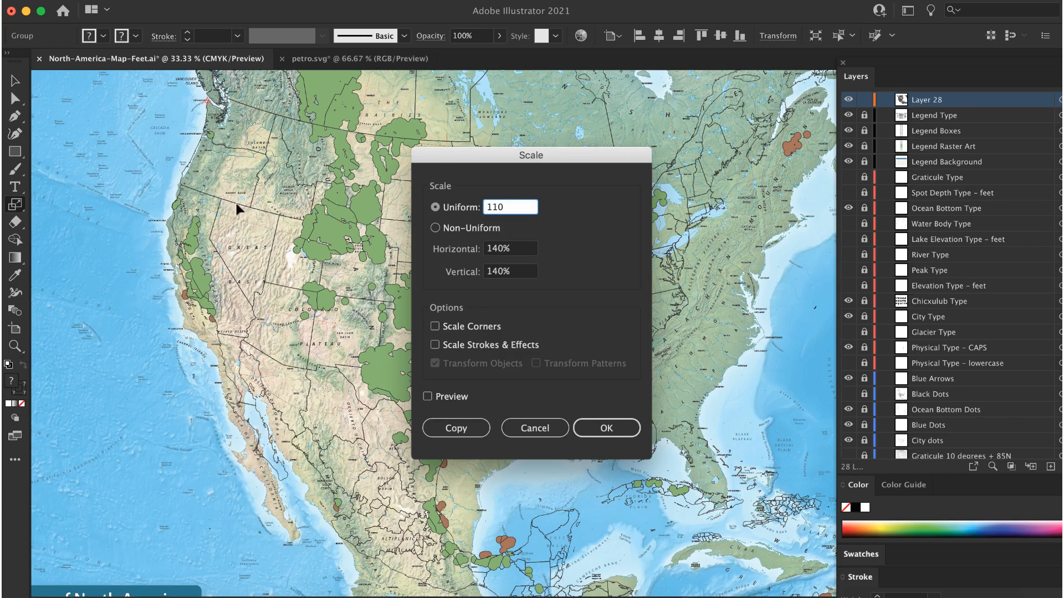
{"action": "left_click", "coordinate": [606, 427]}
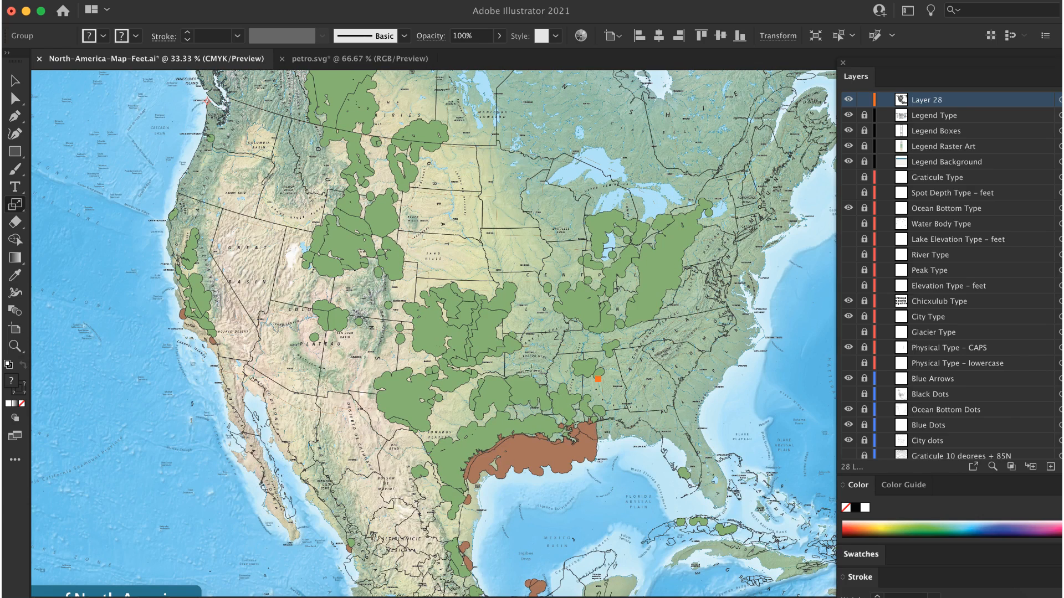
{"action": "key", "text": "super+d"}
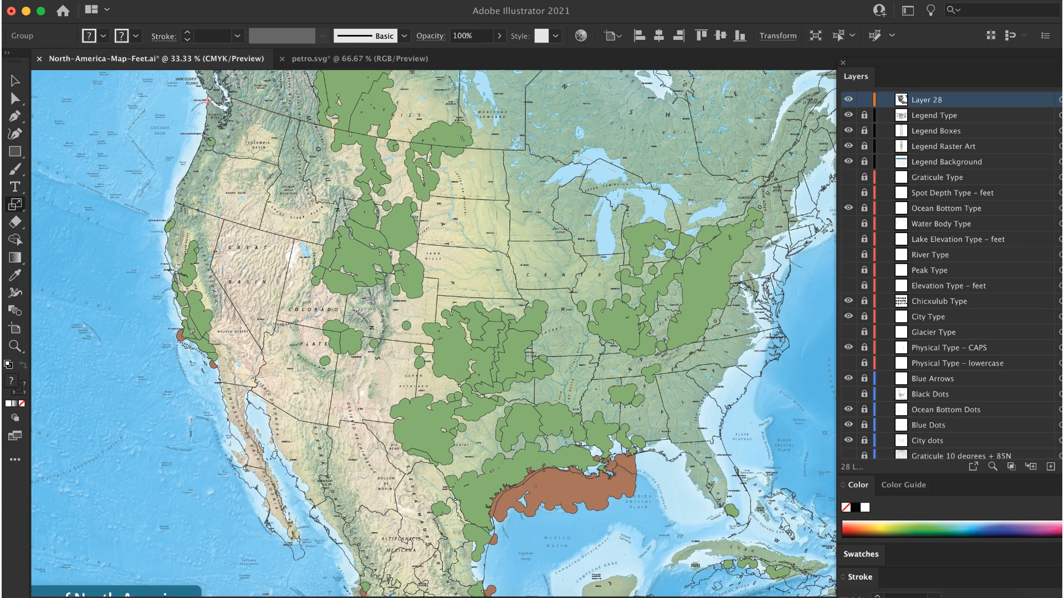
- Scale the oversized artwork uniformly to 95%, keeping Cape Flattery as the fixed reference point
{"action": "left_click", "coordinate": [207, 103], "text": "alt"}
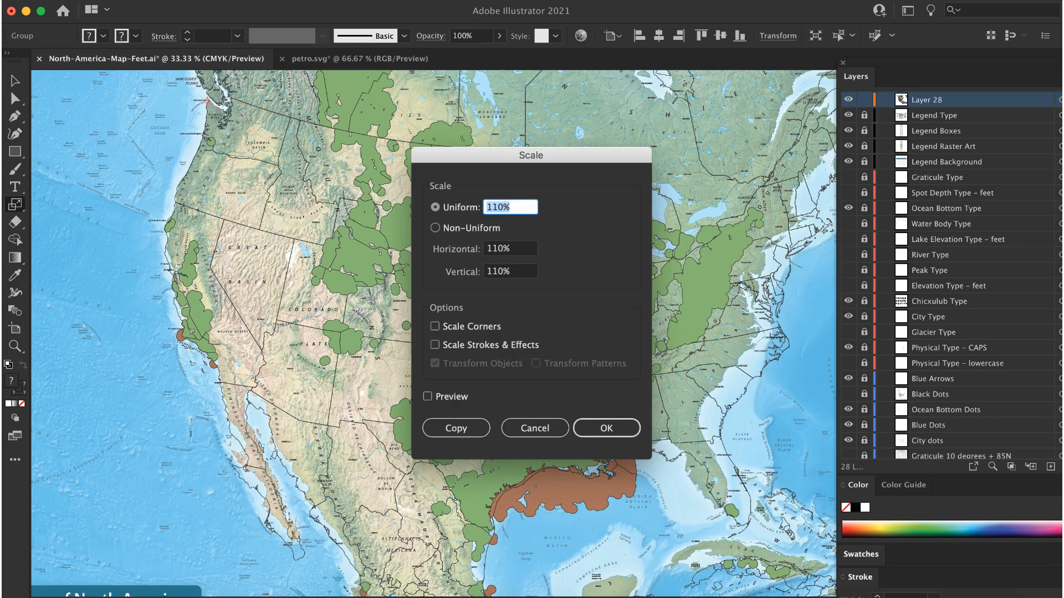
{"action": "type", "text": "95"}
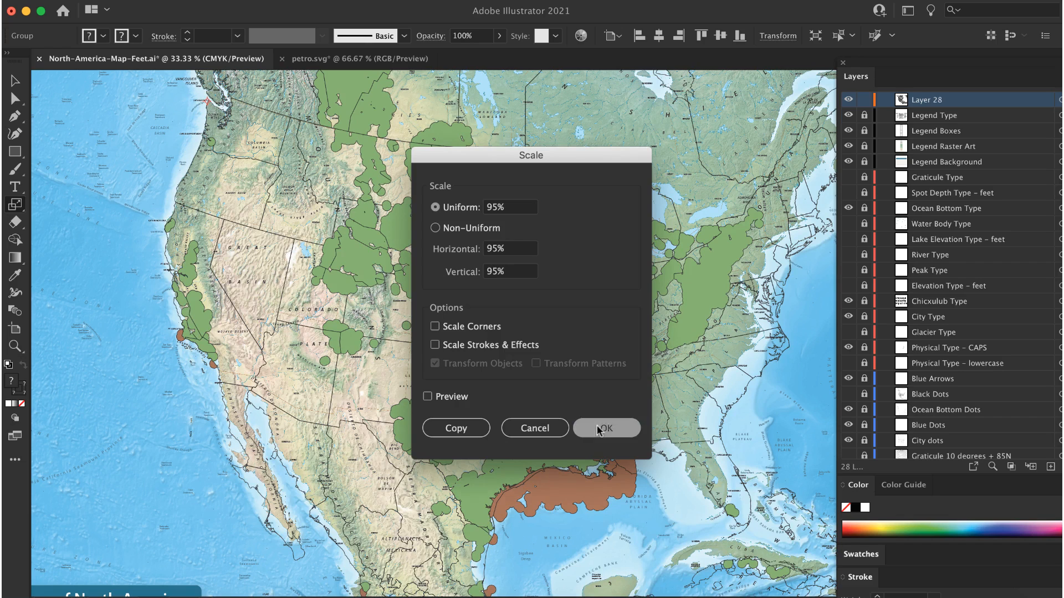
{"action": "left_click", "coordinate": [607, 427]}
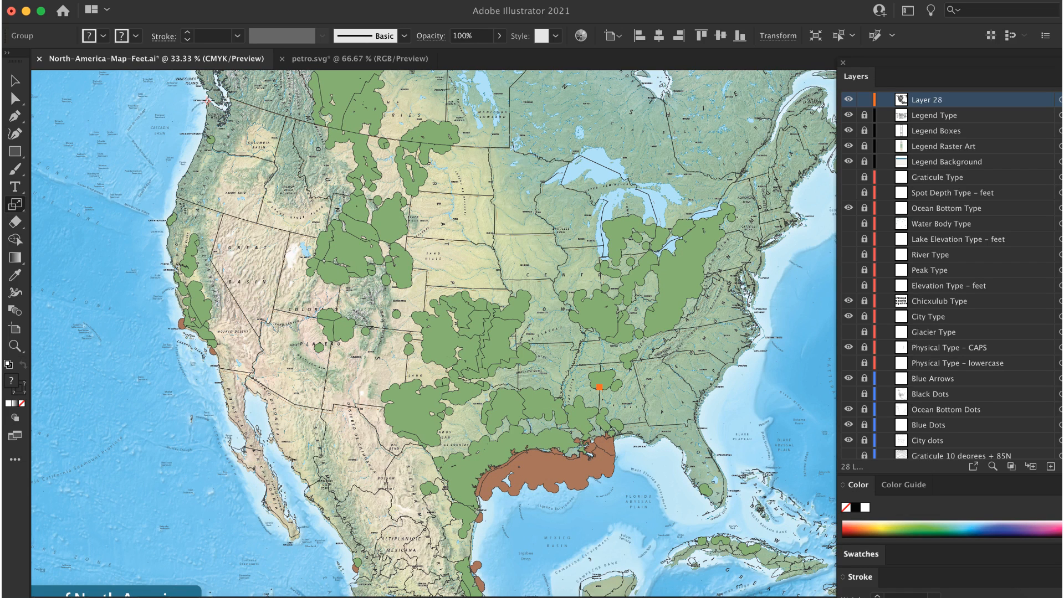
- Fine-tune the artwork with a uniform 101% scale from Cape Flattery and check its coastline alignment around Florida
{"action": "left_click", "coordinate": [206, 103], "text": "alt"}
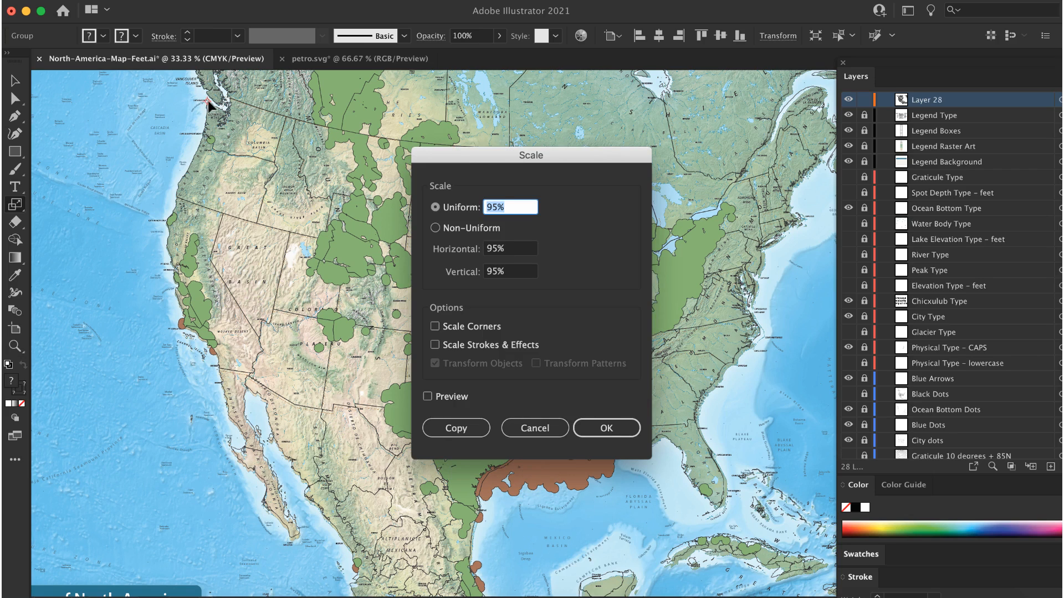
{"action": "type", "text": "101"}
{"action": "left_click", "coordinate": [607, 428]}
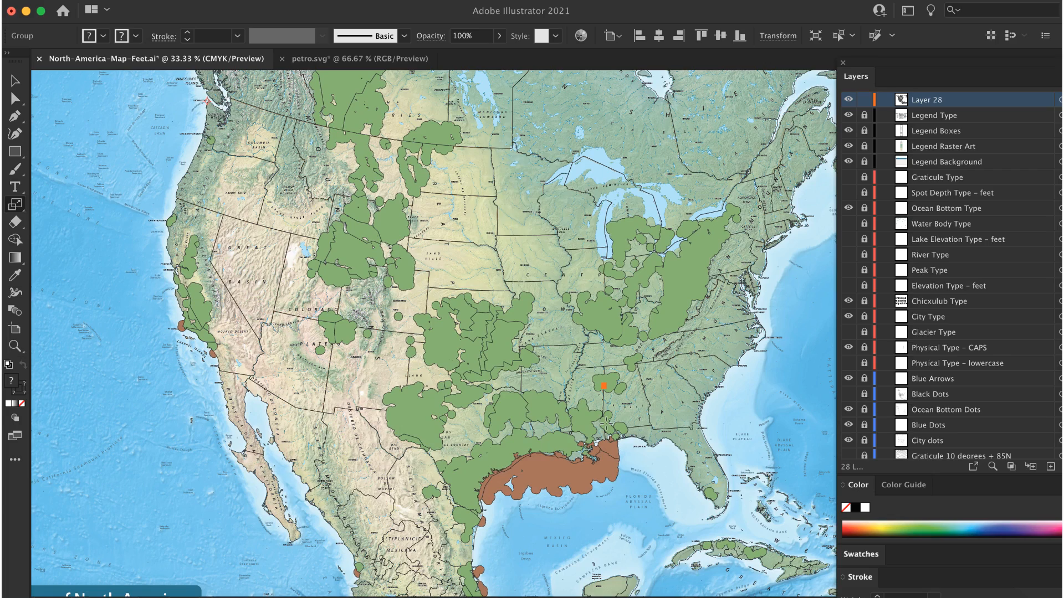
{"action": "left_click", "coordinate": [720, 465]}
{"action": "left_click", "coordinate": [534, 357]}
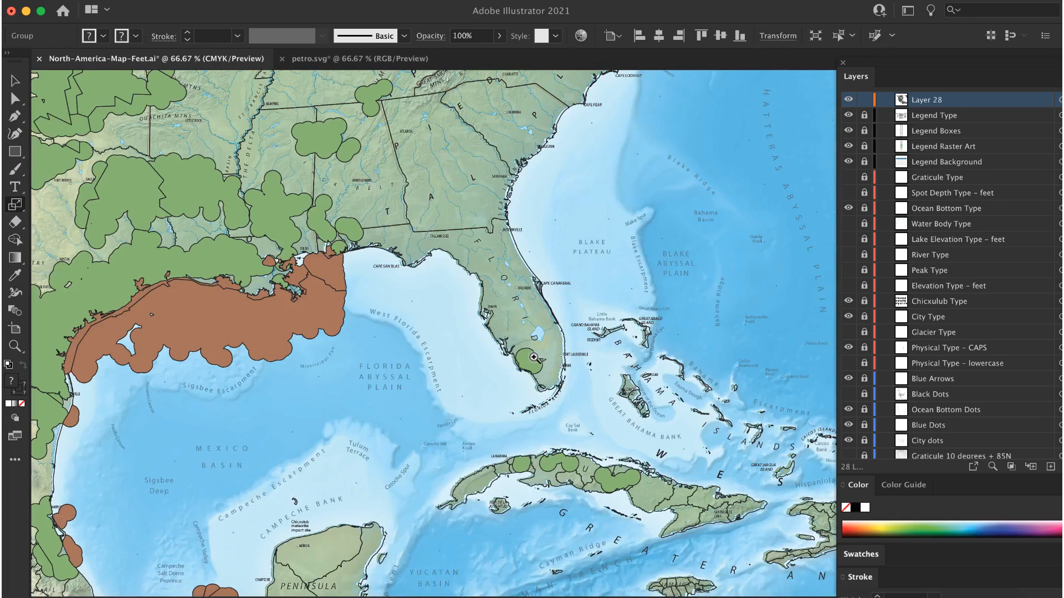
{"action": "left_click", "coordinate": [534, 358]}
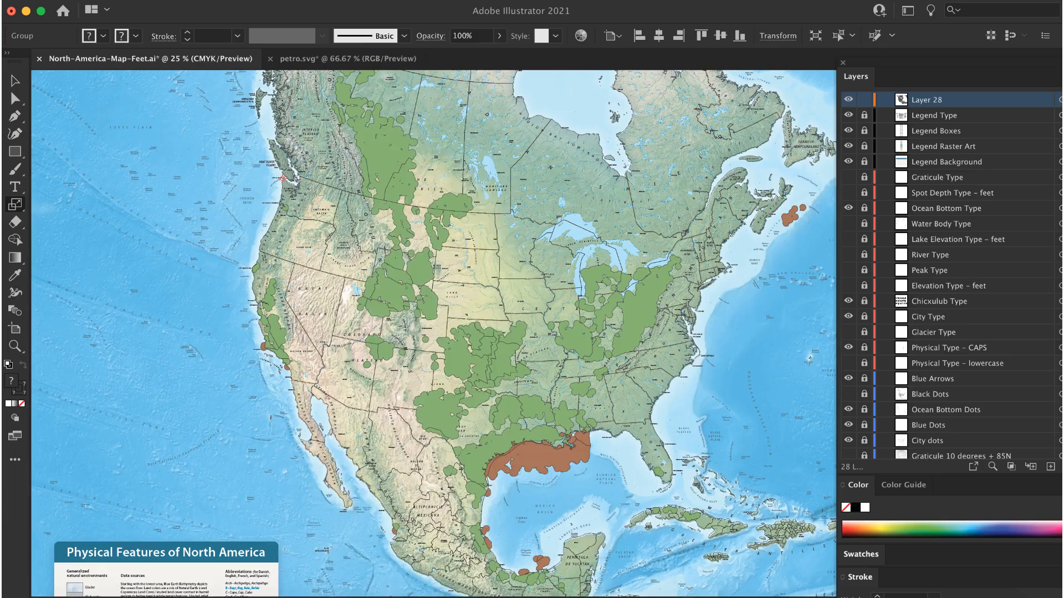
- Show the selection edges, ungroup the petroleum artwork and clear the selection
{"action": "left_click", "coordinate": [339, 1]}
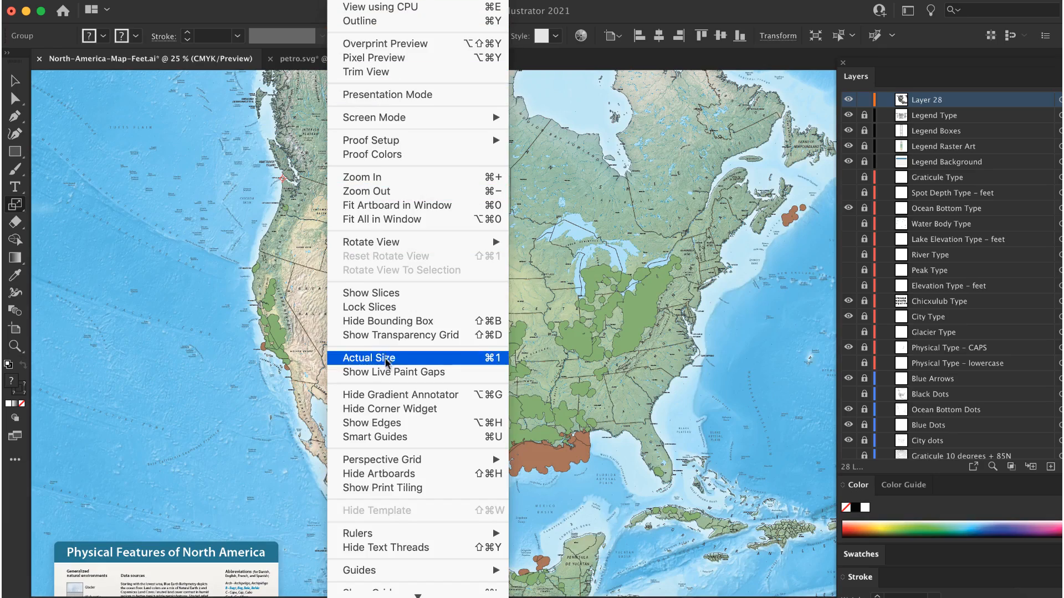
{"action": "left_click", "coordinate": [374, 422]}
{"action": "key", "text": "v"}
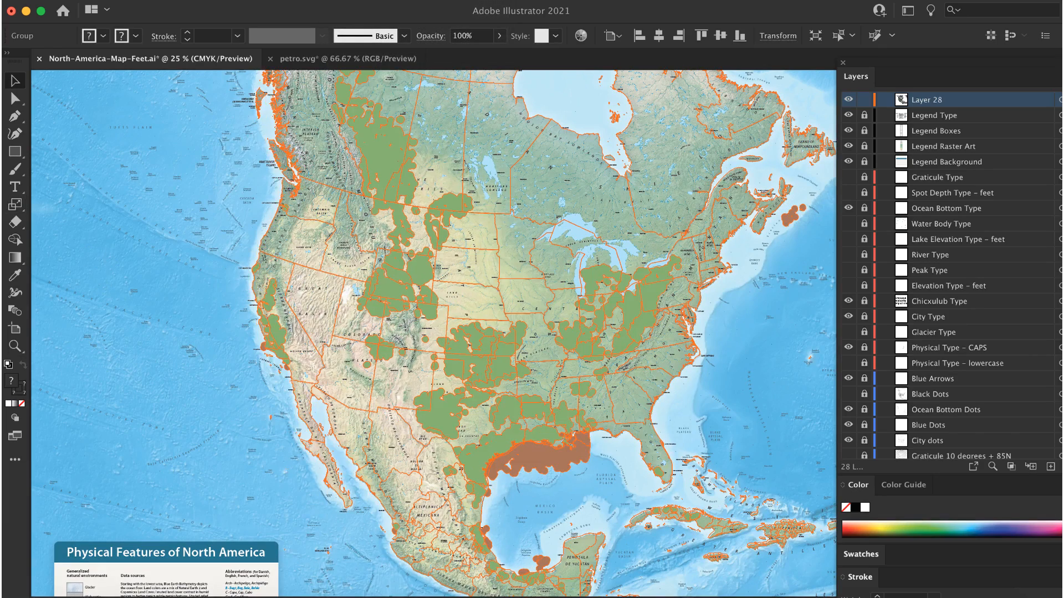
{"action": "left_click", "coordinate": [176, 0]}
{"action": "left_click", "coordinate": [197, 72]}
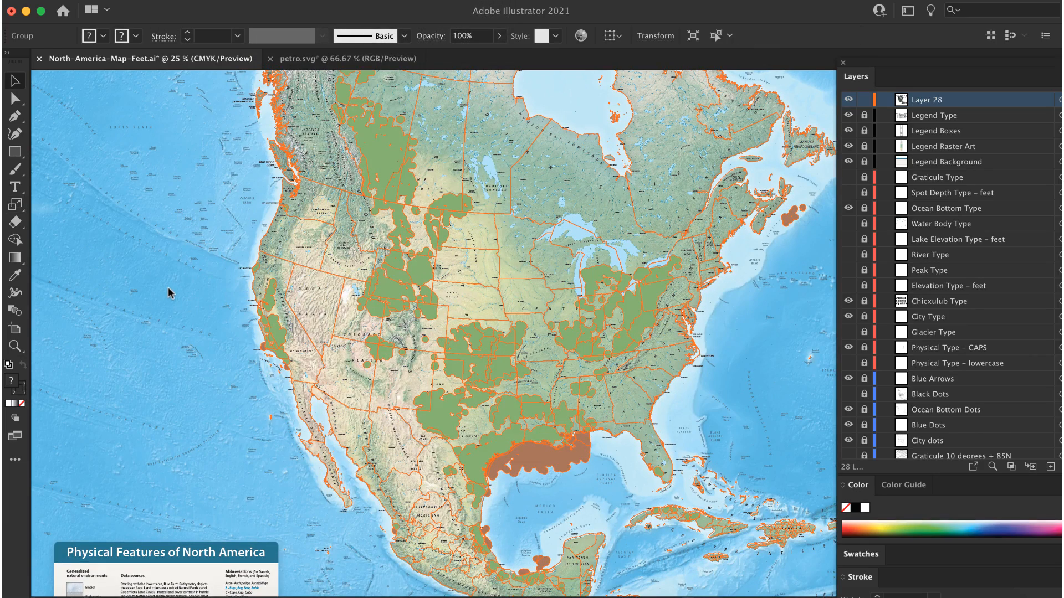
{"action": "left_click", "coordinate": [167, 287]}
- Select the imported coastline and boundary linework by matching fill and stroke, and delete it from the map
{"action": "left_click", "coordinate": [327, 274]}
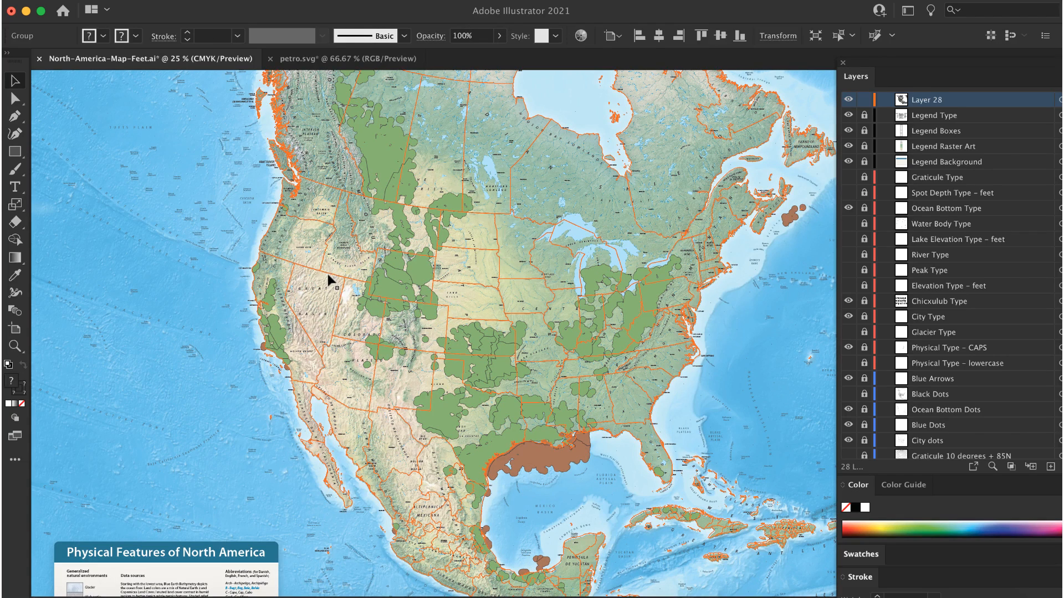
{"action": "left_click", "coordinate": [258, 3]}
{"action": "mouse_move", "coordinate": [295, 126]}
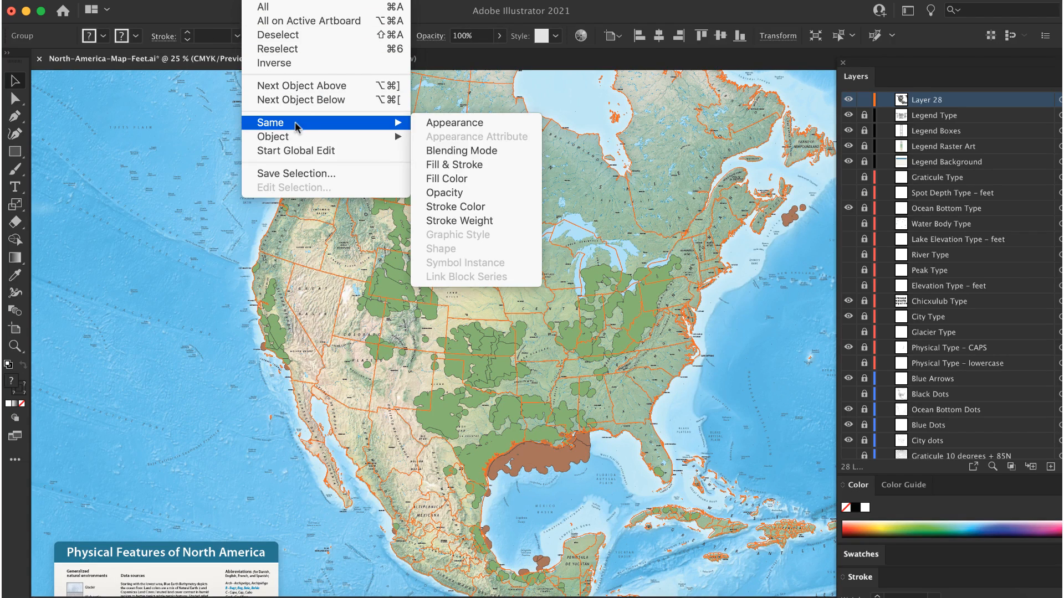
{"action": "left_click", "coordinate": [456, 165]}
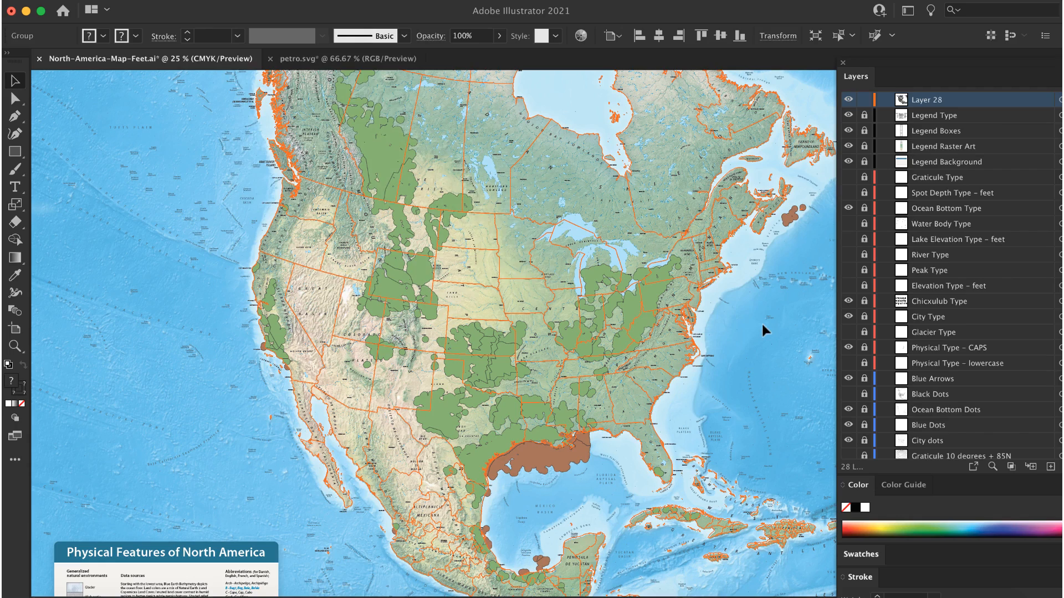
{"action": "key", "text": "Delete"}
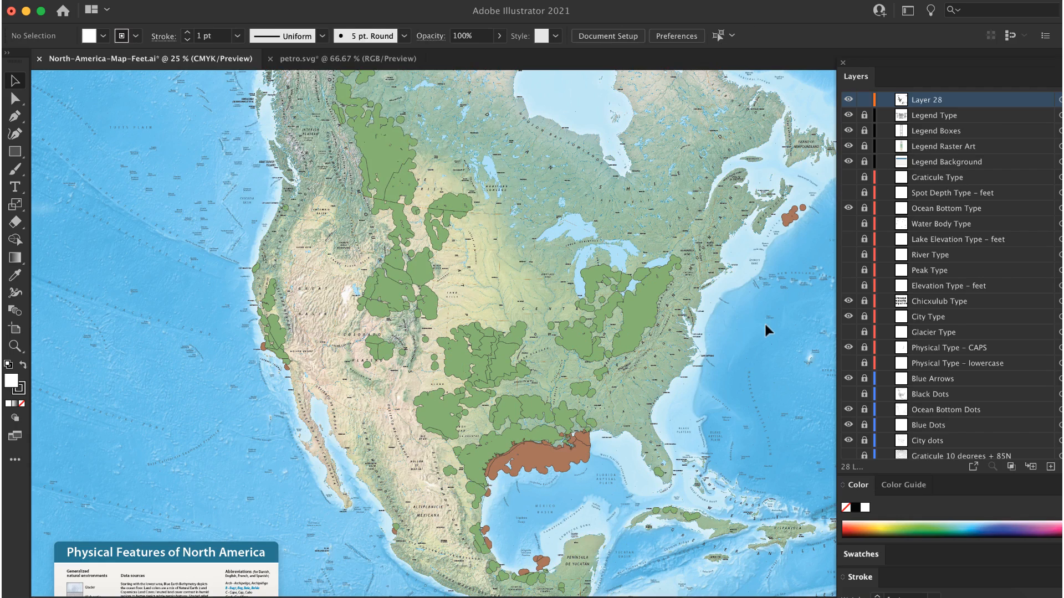
- Select all the green onshore petroleum areas by matching fill and stroke, and recolour their fill to purple B629E5
{"action": "left_click", "coordinate": [429, 245], "text": "super"}
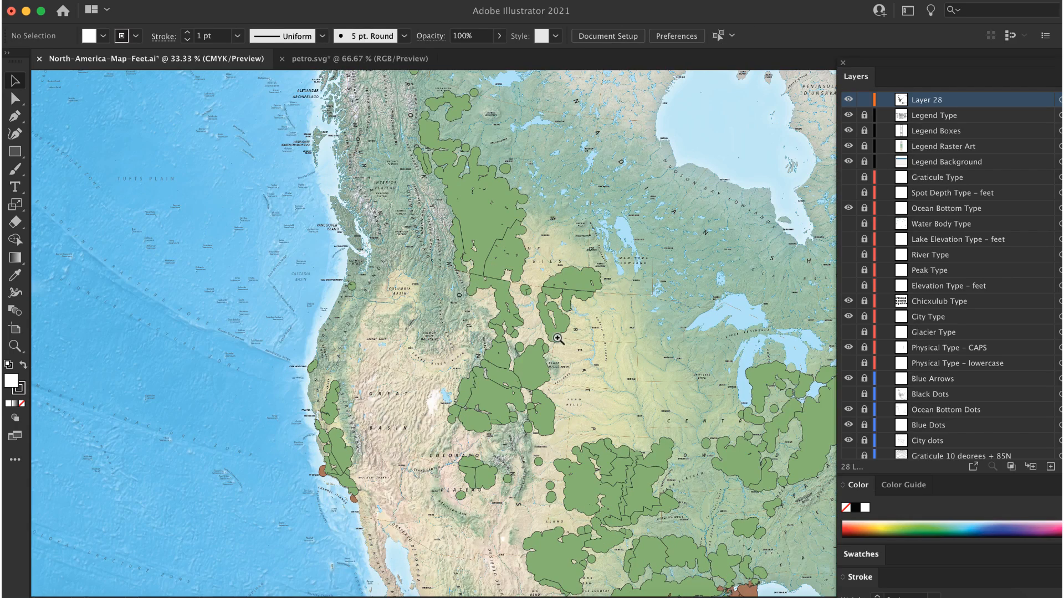
{"action": "left_click", "coordinate": [560, 339], "text": "super"}
{"action": "scroll", "coordinate": [559, 342], "scroll_direction": "down", "scroll_amount": 2}
{"action": "scroll", "coordinate": [559, 343], "scroll_direction": "right", "scroll_amount": 2}
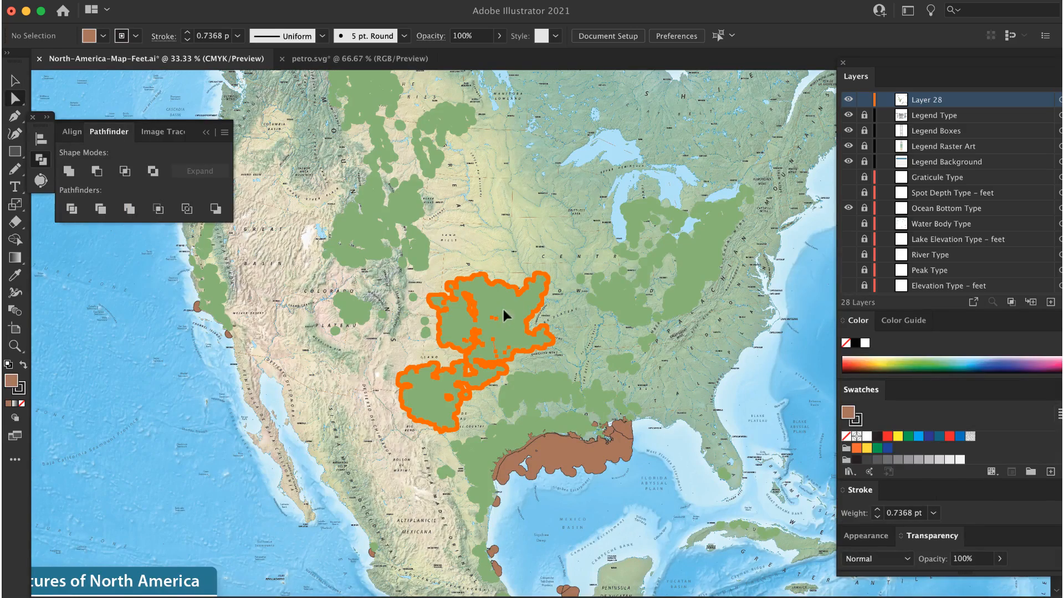
{"action": "left_click", "coordinate": [503, 309]}
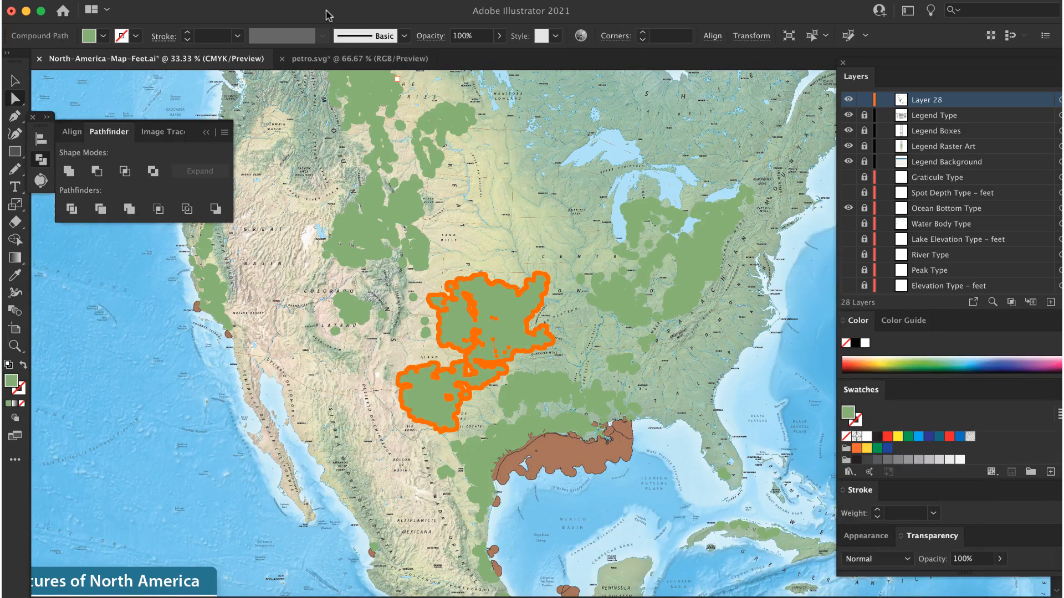
{"action": "left_click", "coordinate": [254, 1]}
{"action": "mouse_move", "coordinate": [310, 123]}
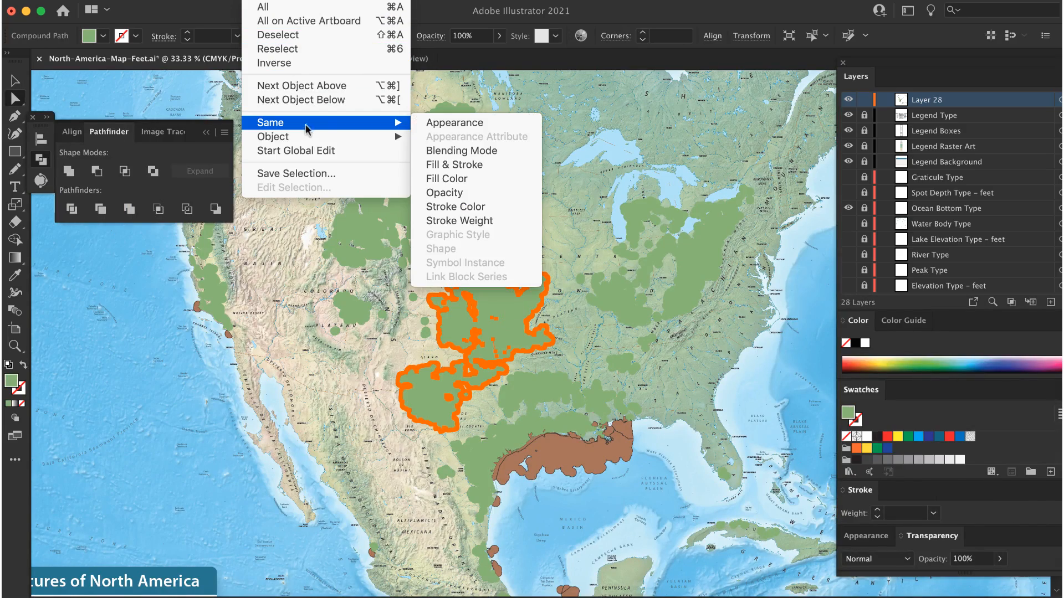
{"action": "left_click", "coordinate": [461, 166]}
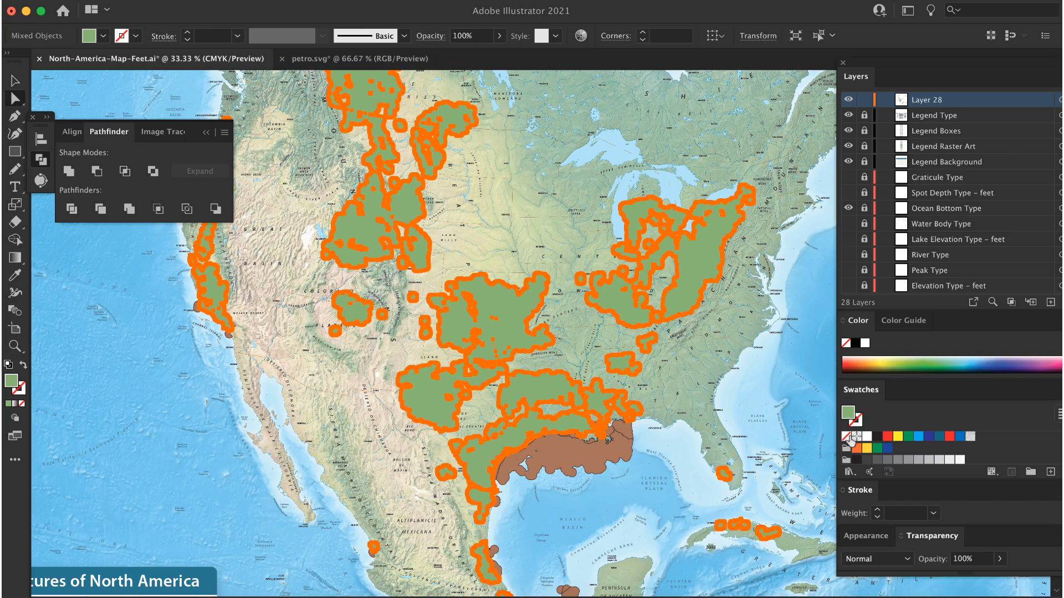
{"action": "double_click", "coordinate": [848, 413]}
{"action": "left_click_drag", "start_coordinate": [787, 372], "coordinate": [787, 275]}
{"action": "left_click", "coordinate": [717, 256]}
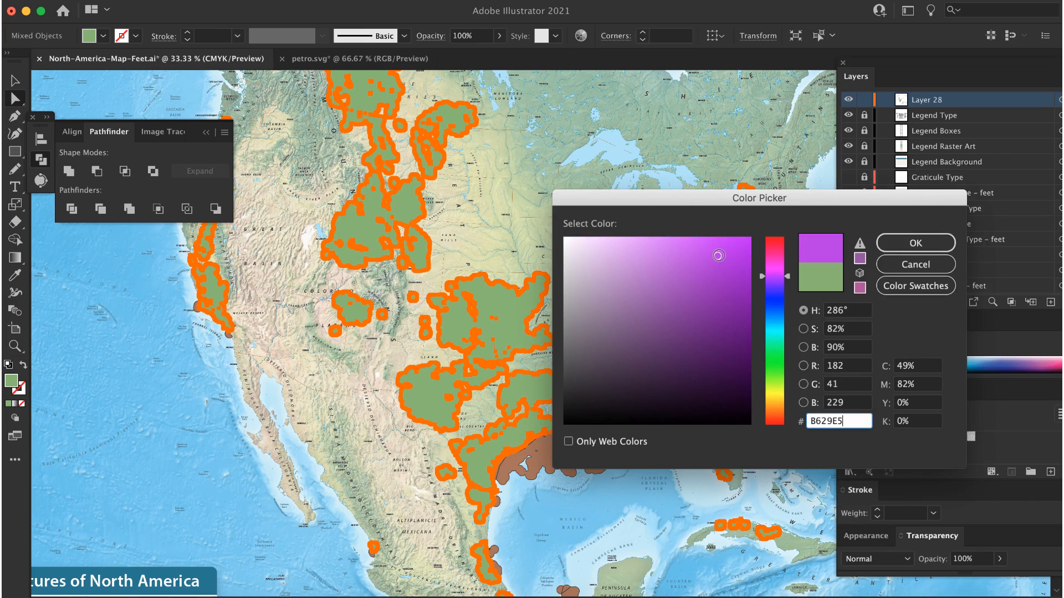
{"action": "left_click", "coordinate": [927, 244]}
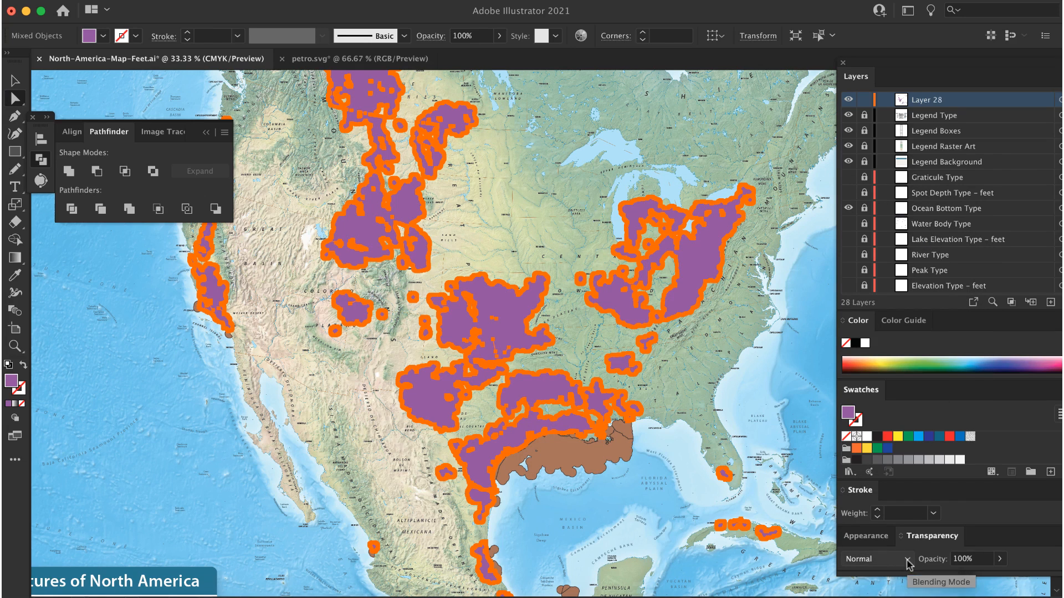
- Set the opacity of the purple petroleum areas to 50% and deselect them
{"action": "left_click", "coordinate": [943, 559]}
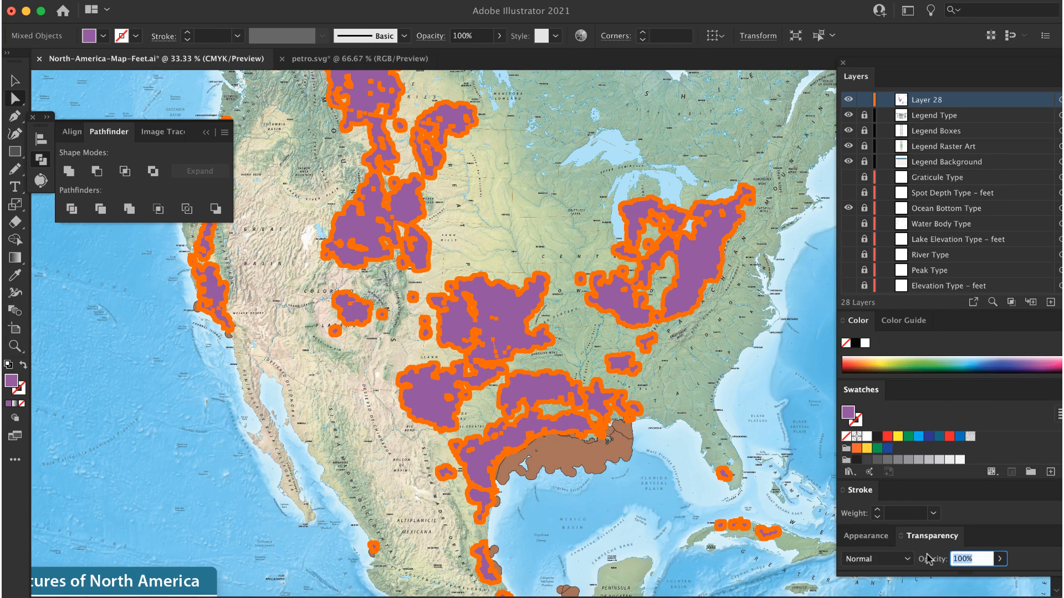
{"action": "type", "text": "50"}
{"action": "key", "text": "Return"}
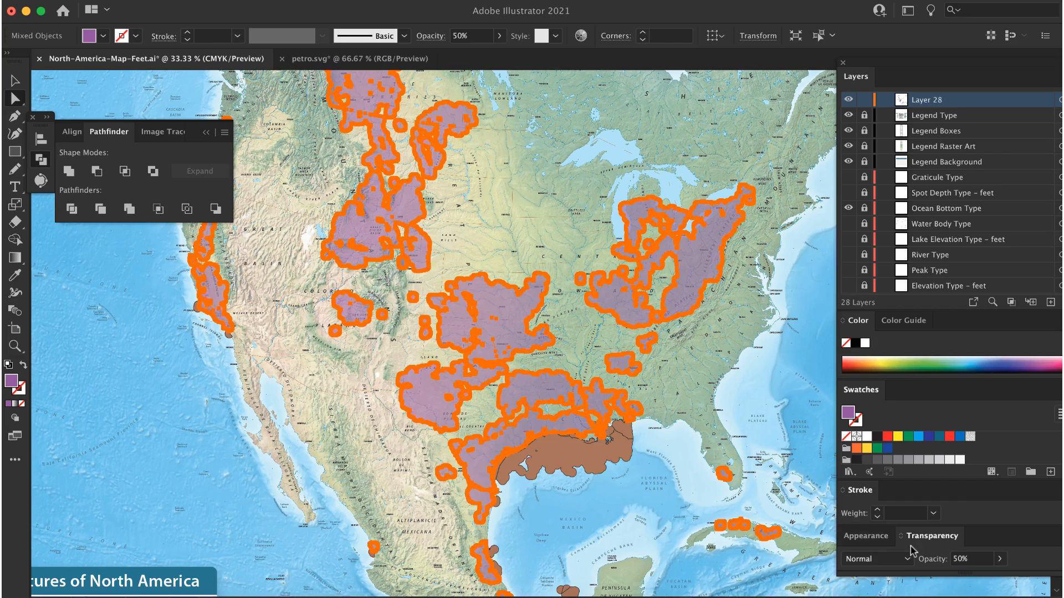
{"action": "left_click", "coordinate": [657, 515]}
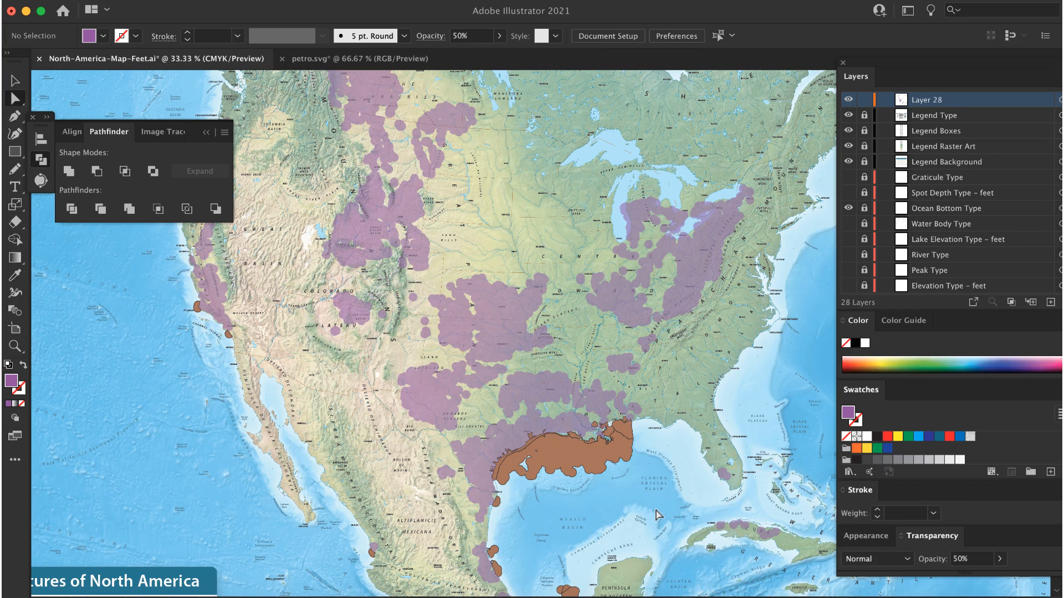
- Select all the brown offshore petroleum areas by matching fill and stroke, remove their stroke and fill them with yellow
{"action": "left_click", "coordinate": [565, 459]}
{"action": "left_click", "coordinate": [261, 0]}
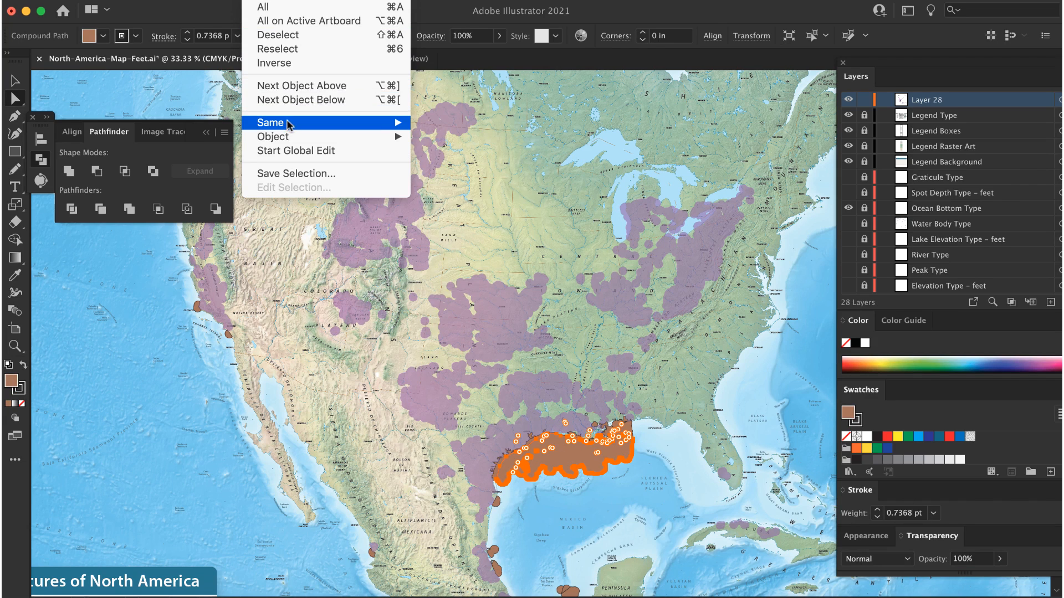
{"action": "mouse_move", "coordinate": [338, 123]}
{"action": "left_click", "coordinate": [458, 165]}
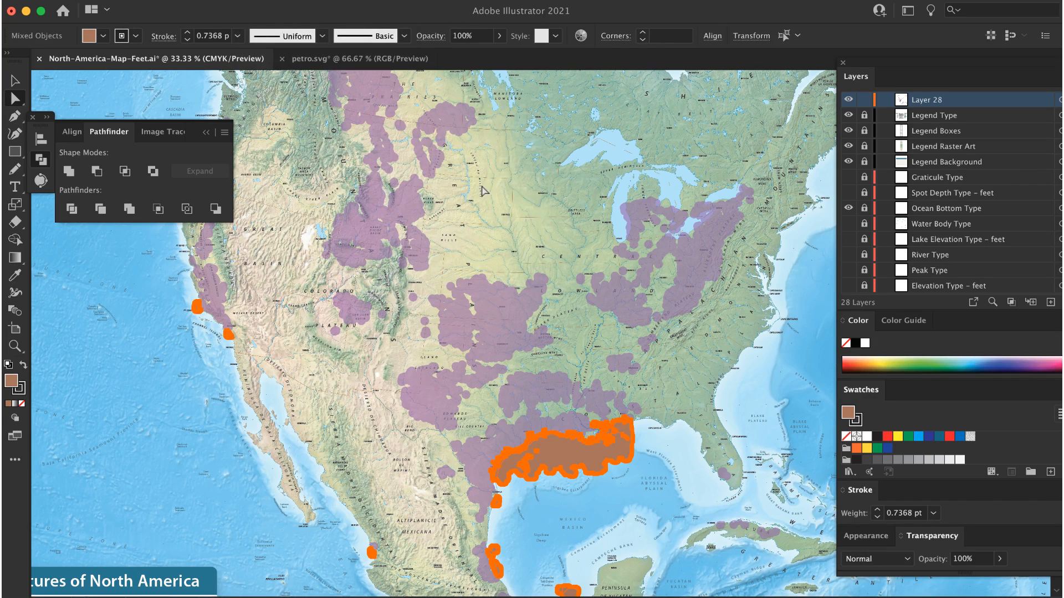
{"action": "left_click", "coordinate": [857, 422]}
{"action": "left_click", "coordinate": [846, 436]}
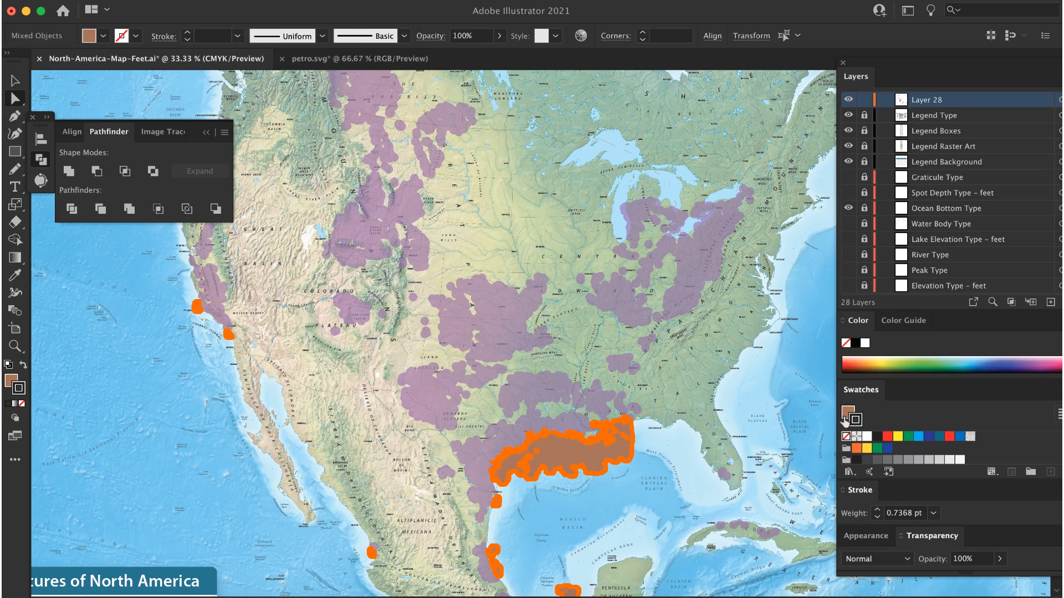
{"action": "left_click", "coordinate": [896, 438]}
- Set the opacity of the yellow offshore areas to 60% and deselect them
{"action": "left_click", "coordinate": [967, 558]}
{"action": "type", "text": "60"}
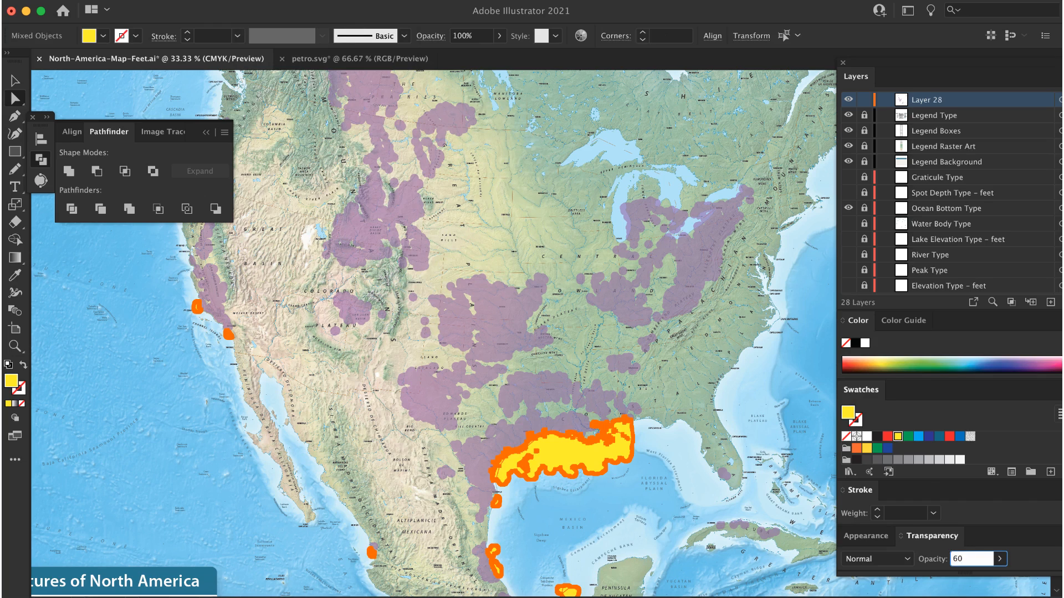
{"action": "key", "text": "Return"}
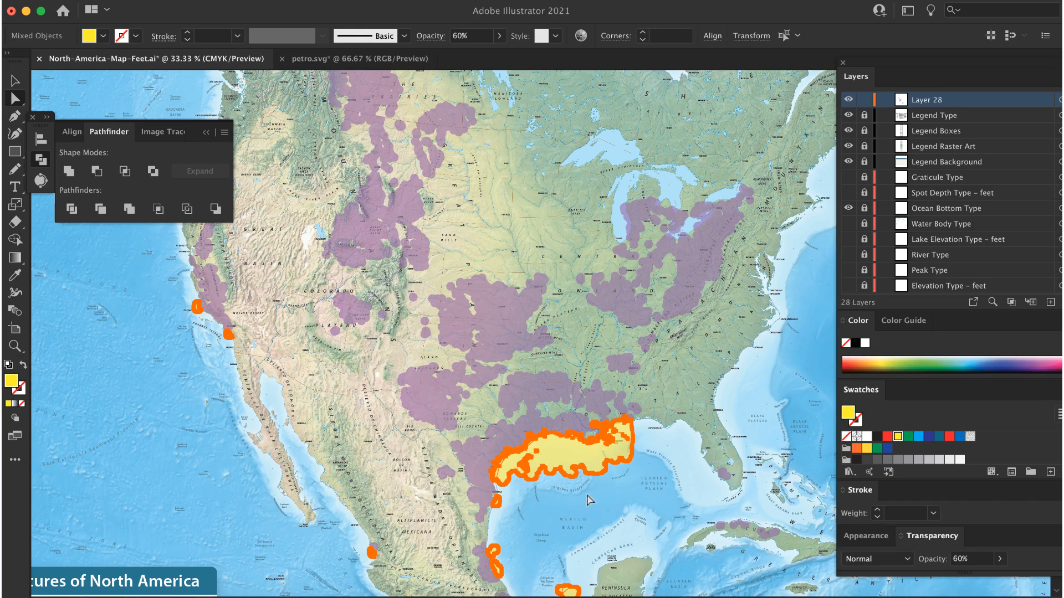
{"action": "left_click", "coordinate": [606, 516]}
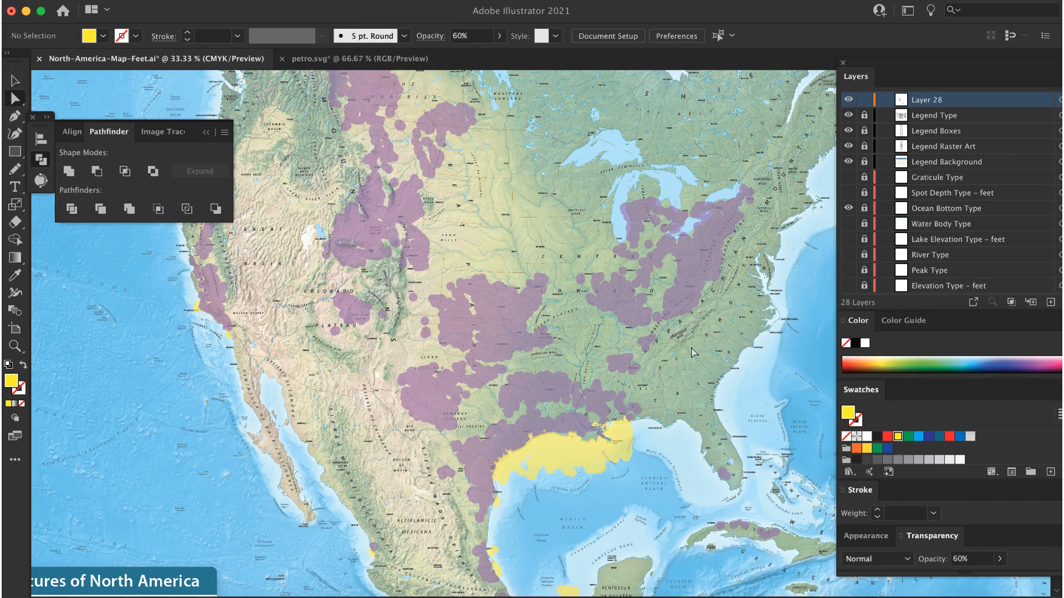